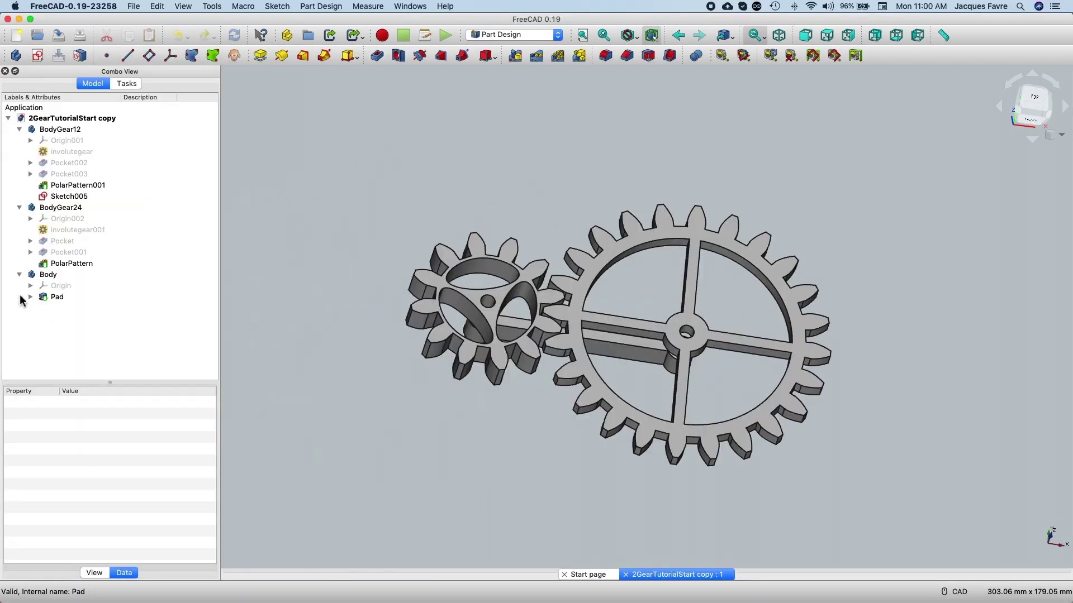
- Collapse the BodyGear12, BodyGear24 and Body entries in the model tree
{"action": "left_click", "coordinate": [20, 275]}
{"action": "left_click", "coordinate": [20, 207]}
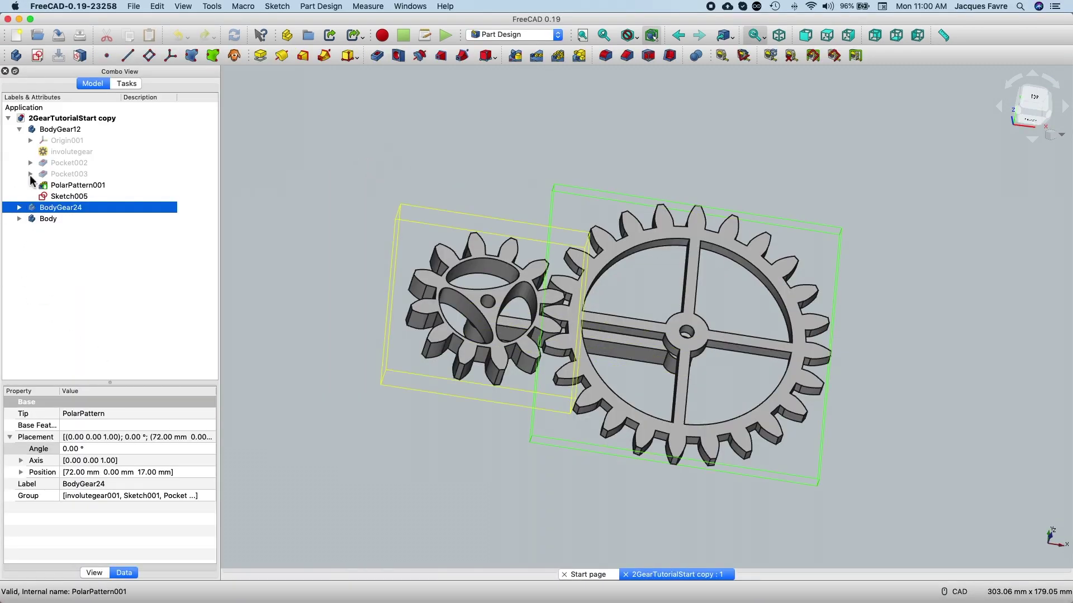
{"action": "left_click", "coordinate": [20, 132]}
{"action": "left_click", "coordinate": [61, 246]}
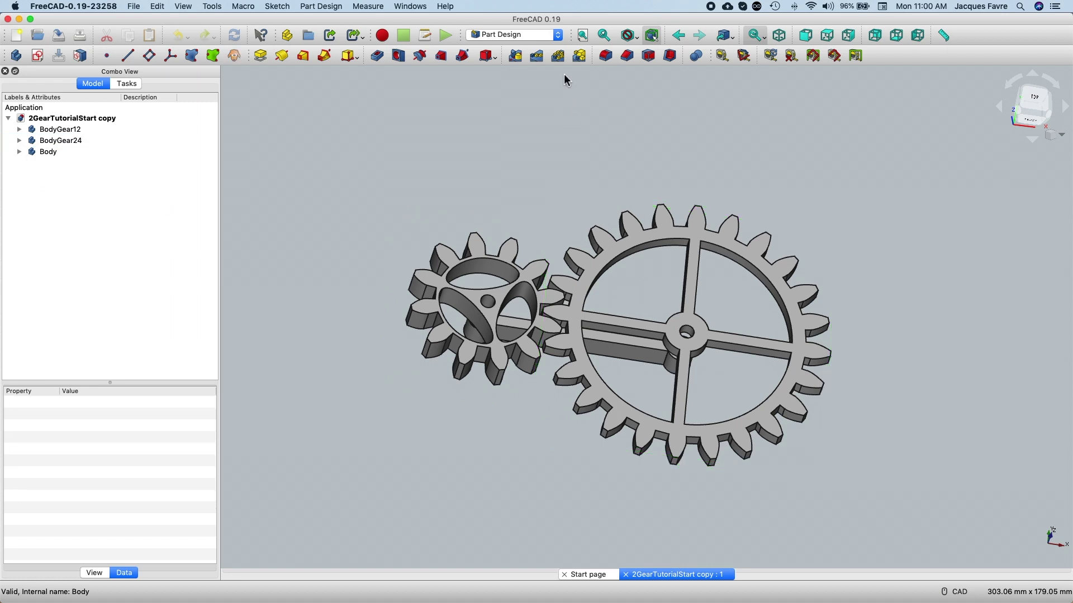
- Switch to the Assembly 4 workbench, create a new assembly model, and expand the Parts and Model groups
{"action": "left_click", "coordinate": [558, 35]}
{"action": "left_click", "coordinate": [530, 43]}
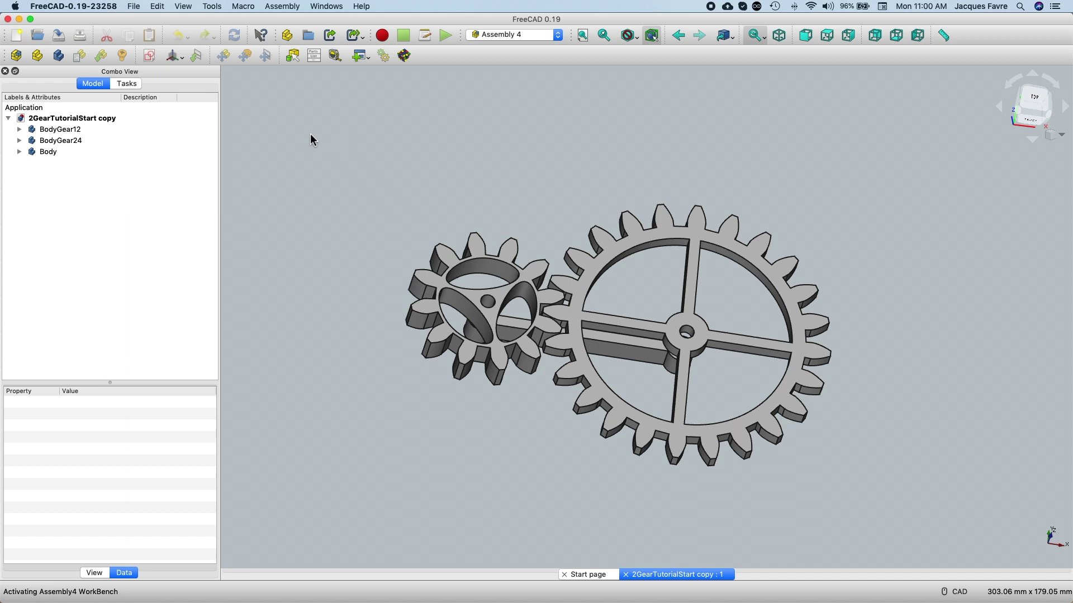
{"action": "left_click", "coordinate": [21, 62]}
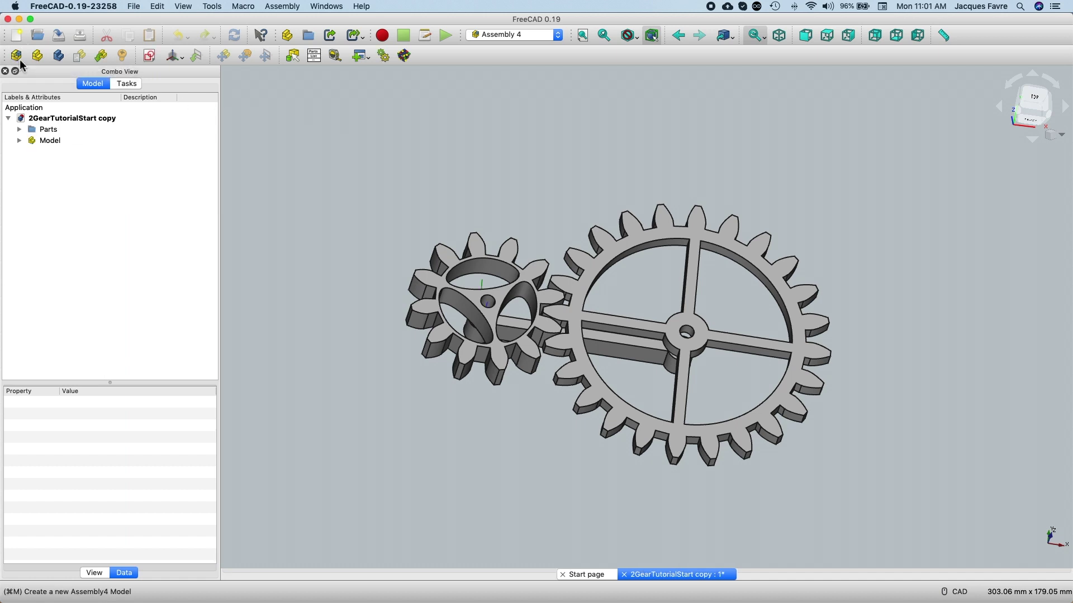
{"action": "left_click", "coordinate": [19, 130]}
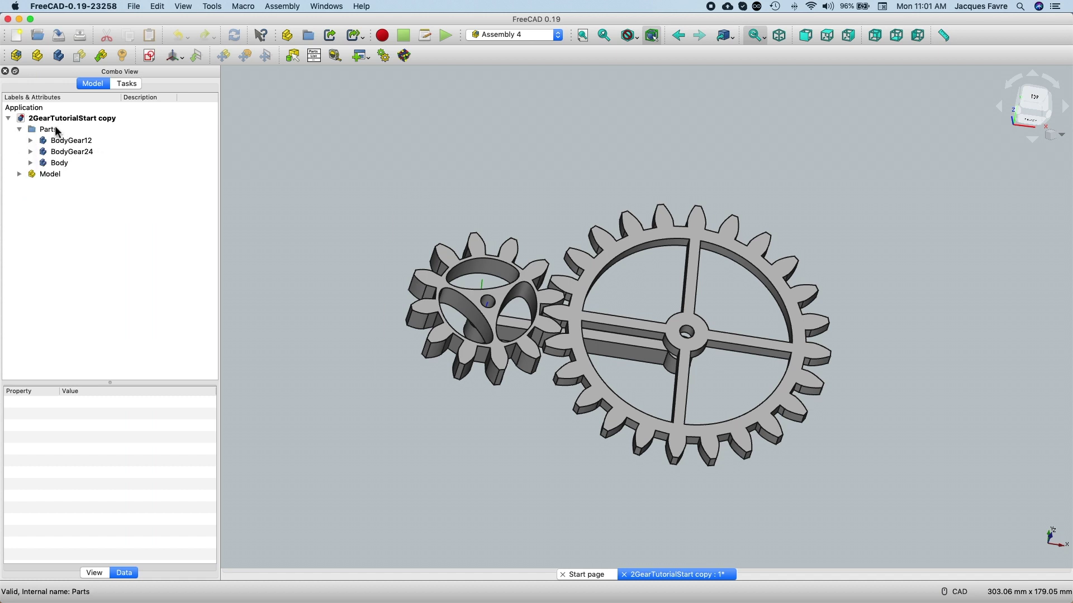
{"action": "left_click", "coordinate": [20, 174]}
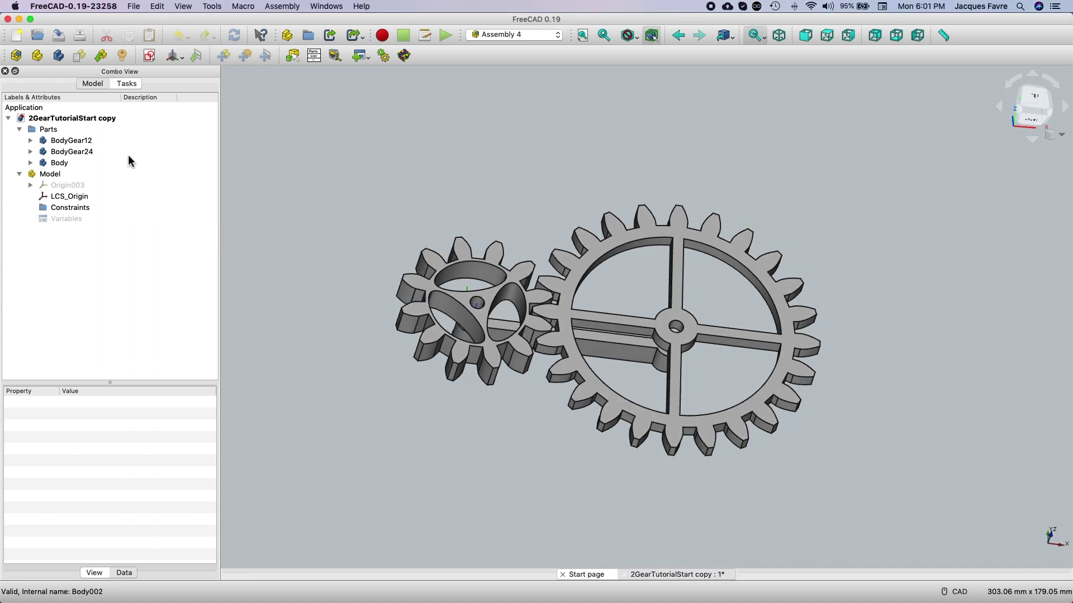
- Hide BodyGear24, BodyGear12 and Body in the Parts group
{"action": "left_click", "coordinate": [129, 152]}
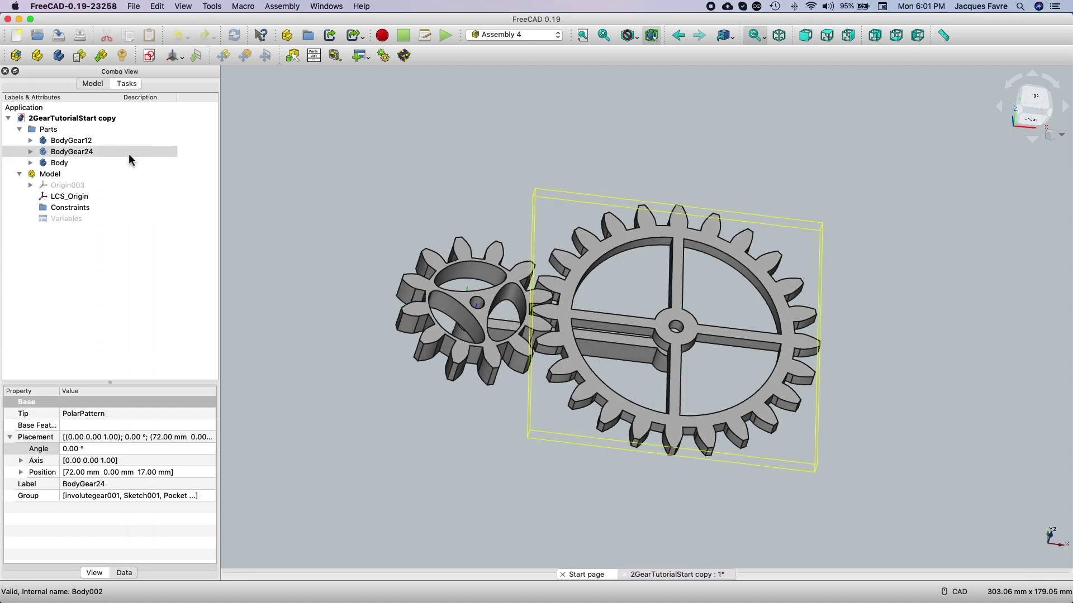
{"action": "key", "text": "space"}
{"action": "key", "text": "Up"}
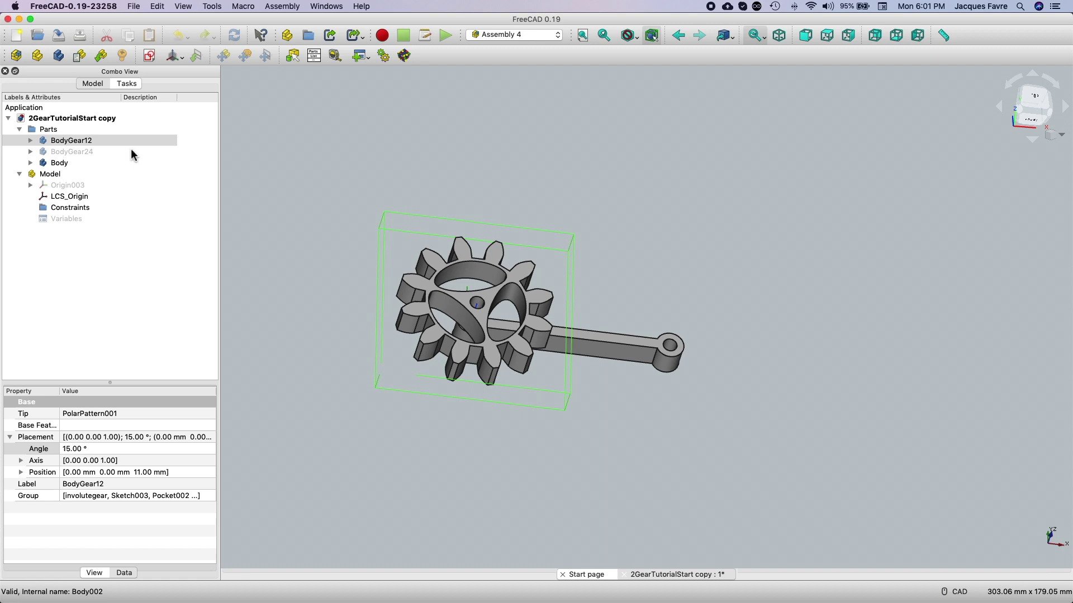
{"action": "key", "text": "space"}
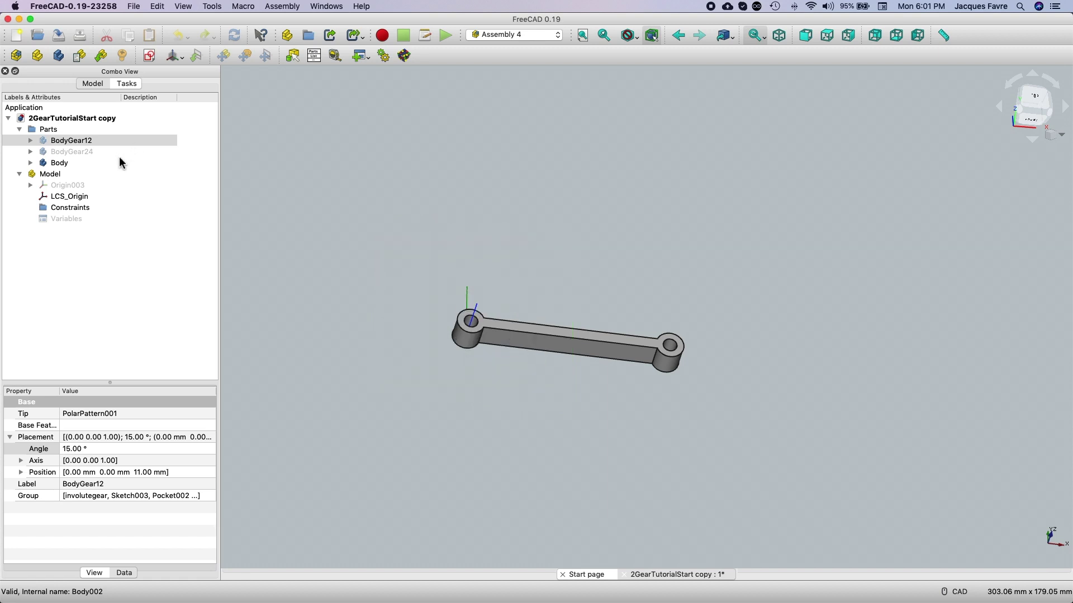
{"action": "left_click", "coordinate": [118, 166]}
{"action": "key", "text": "space"}
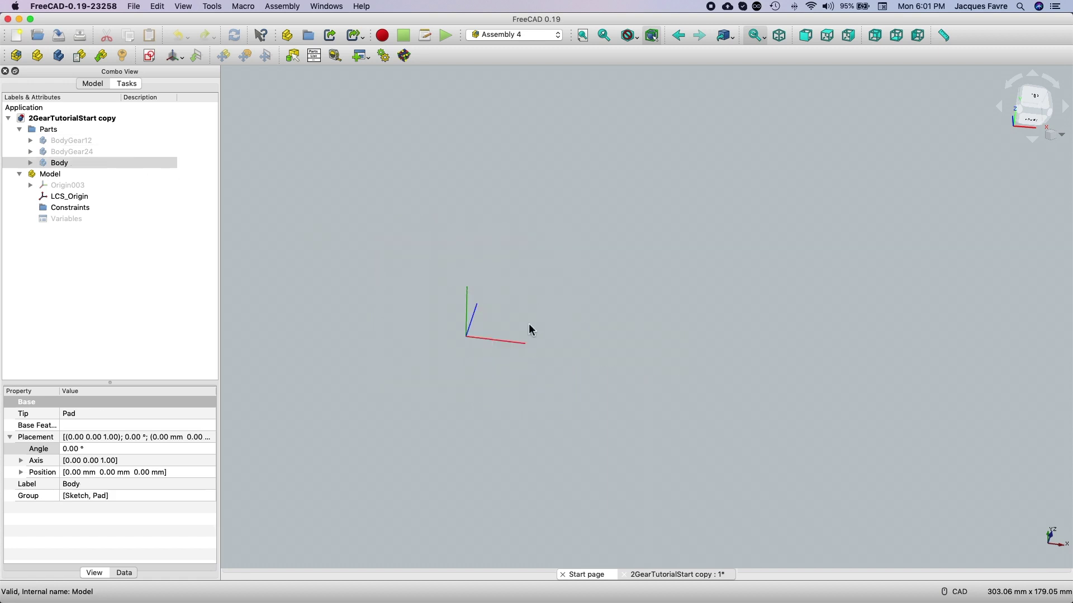
- Hide the assembly model's LCS_Origin and show the Body part again
{"action": "left_click", "coordinate": [126, 205]}
{"action": "left_click", "coordinate": [125, 199]}
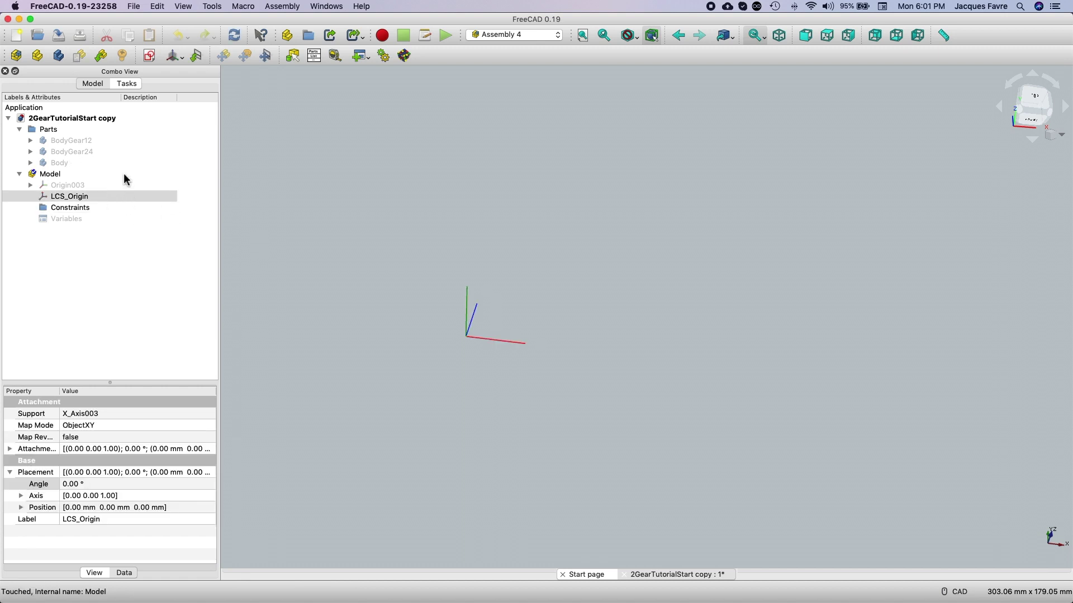
{"action": "left_click", "coordinate": [93, 167]}
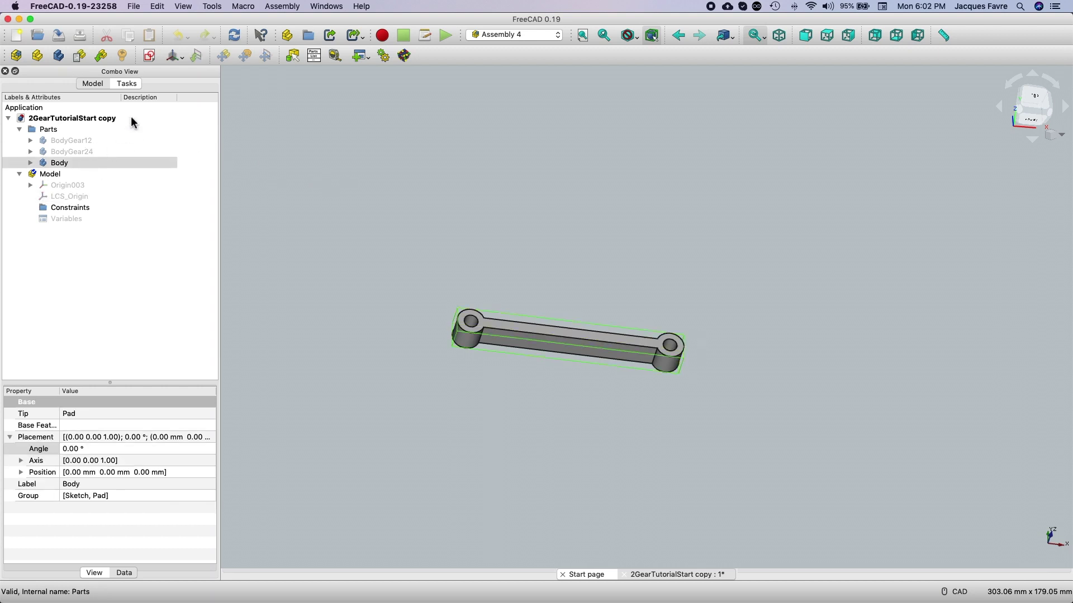
- Create a local coordinate system named LCS_1 in Body, leaving it unattached
{"action": "left_click", "coordinate": [174, 57]}
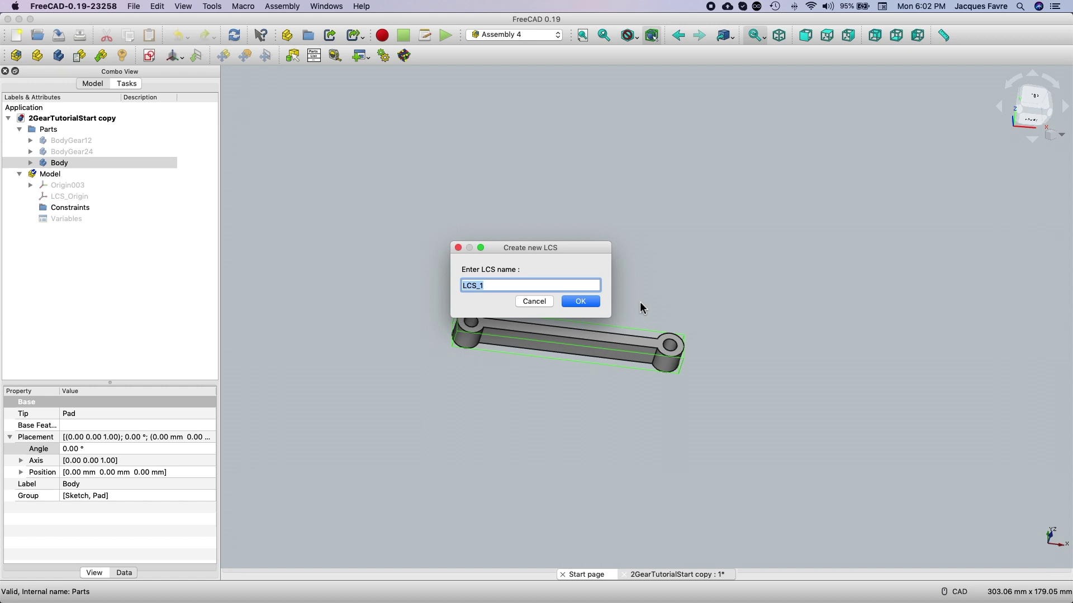
{"action": "left_click", "coordinate": [595, 303]}
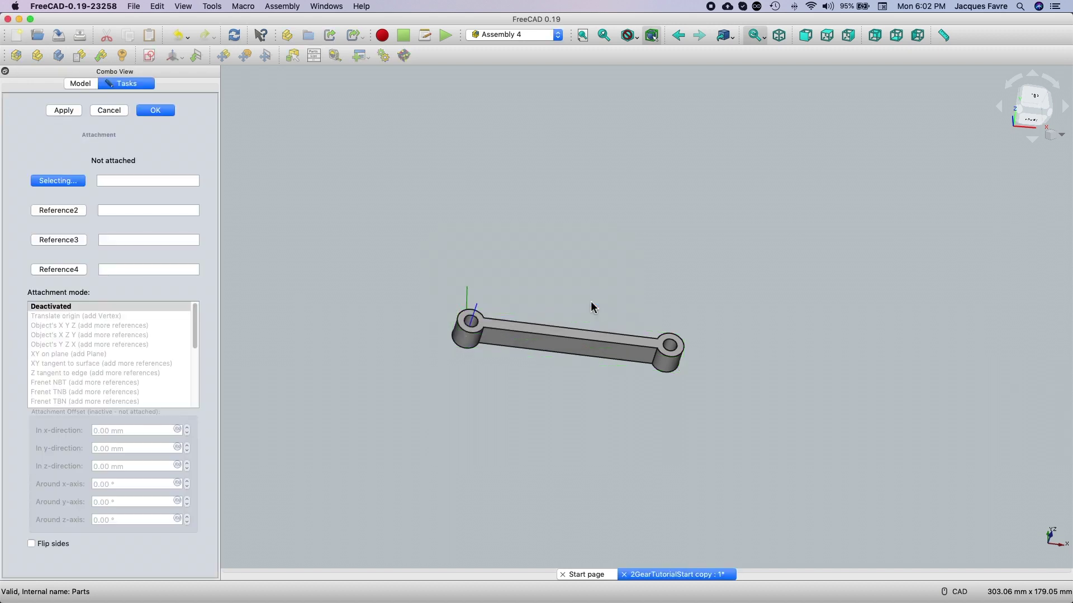
{"action": "left_click", "coordinate": [169, 111]}
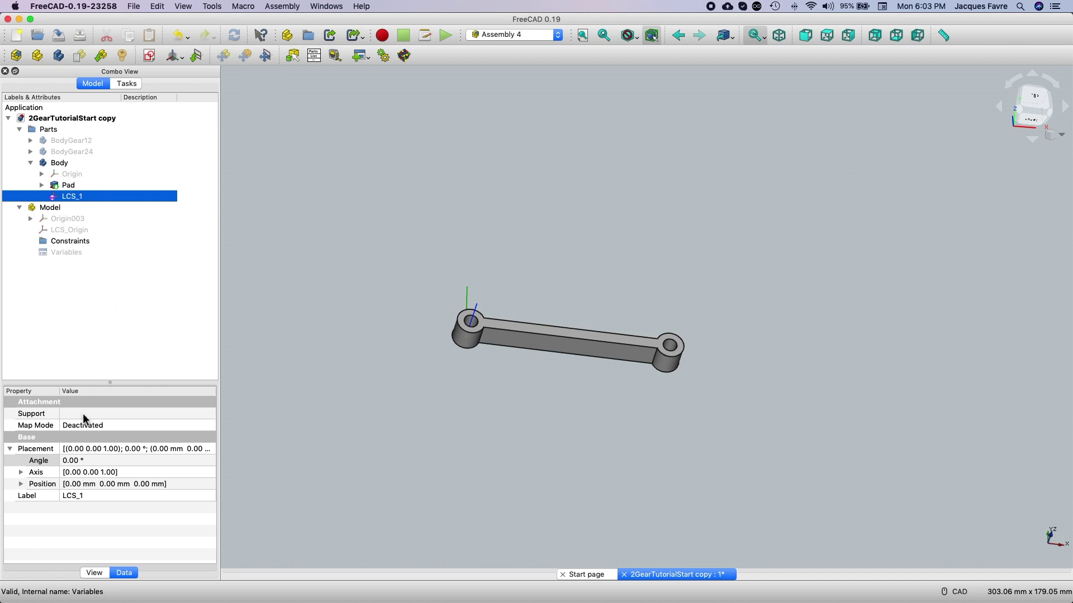
- Set the X translation of LCS_1's placement to 36 mm so it sits midway along the arm
{"action": "left_click", "coordinate": [212, 448]}
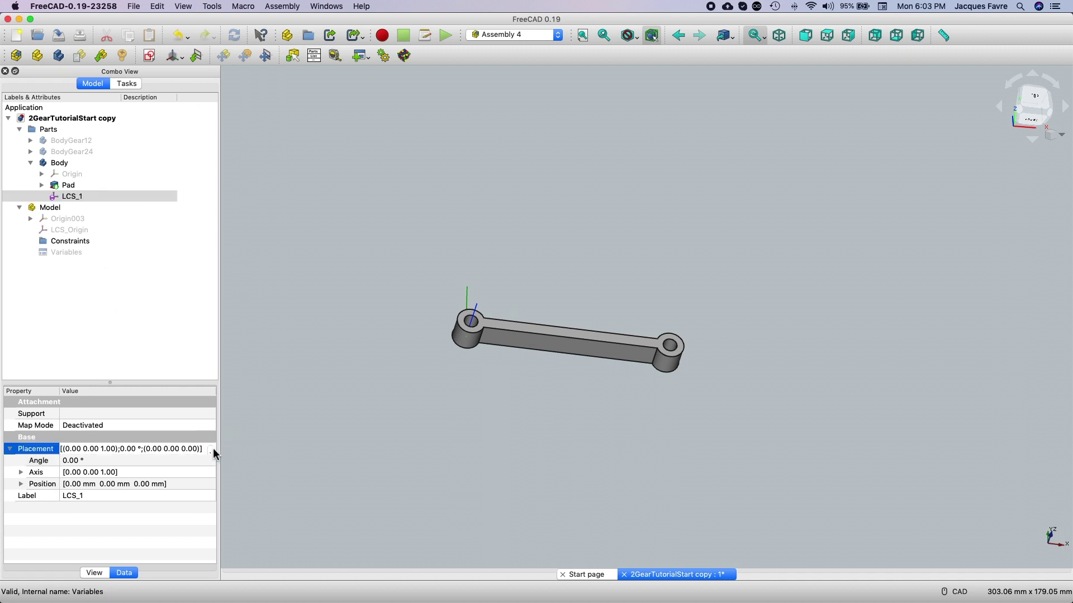
{"action": "left_click", "coordinate": [212, 450]}
{"action": "left_click", "coordinate": [101, 136]}
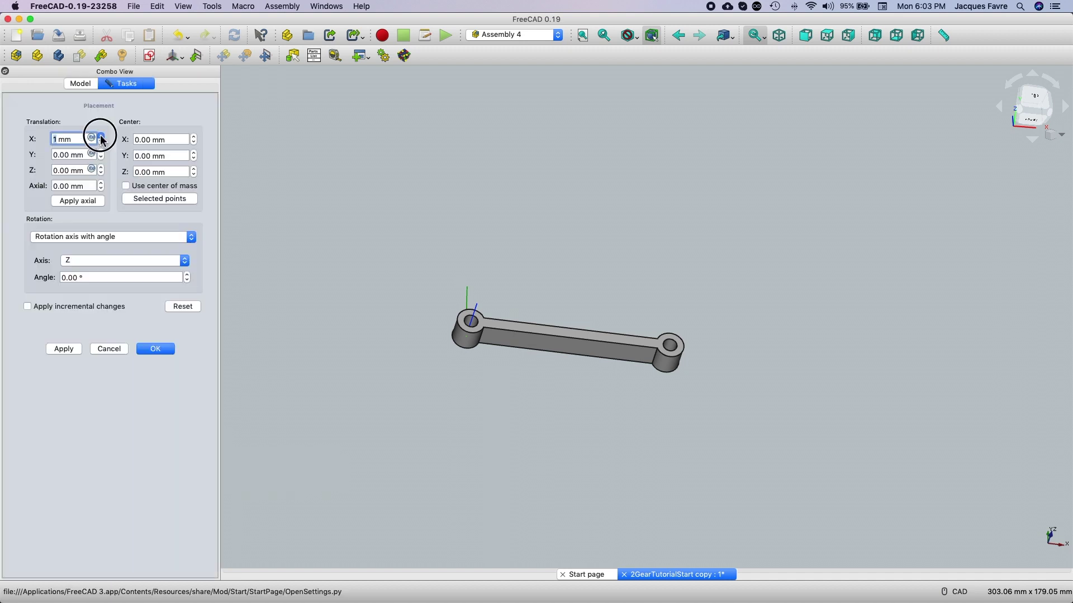
{"action": "left_click_drag", "start_coordinate": [101, 137], "coordinate": [102, 137]}
{"action": "left_click", "coordinate": [169, 350]}
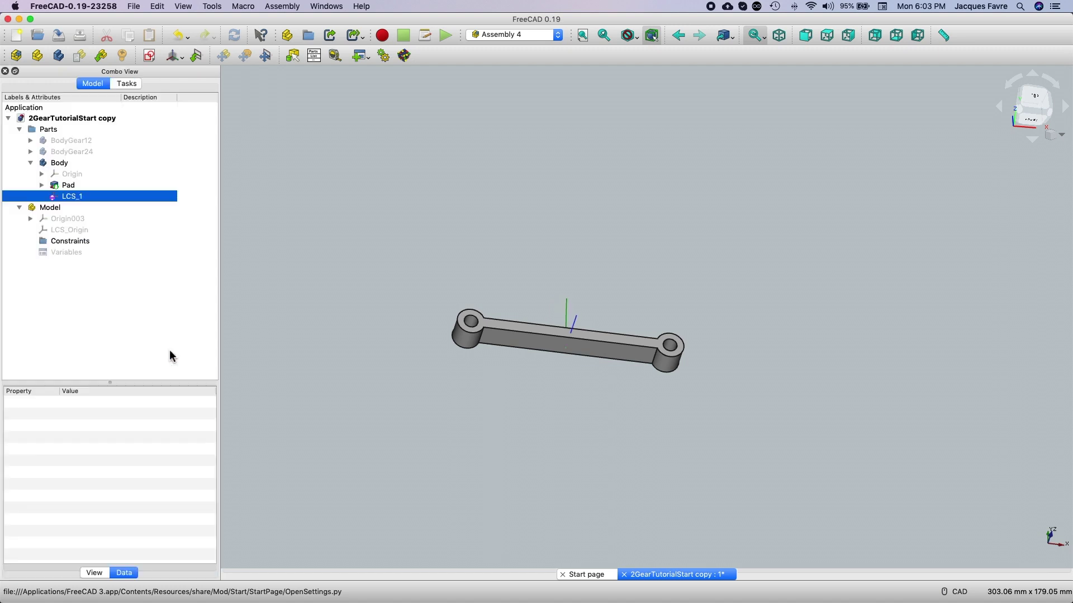
{"action": "left_click", "coordinate": [469, 461]}
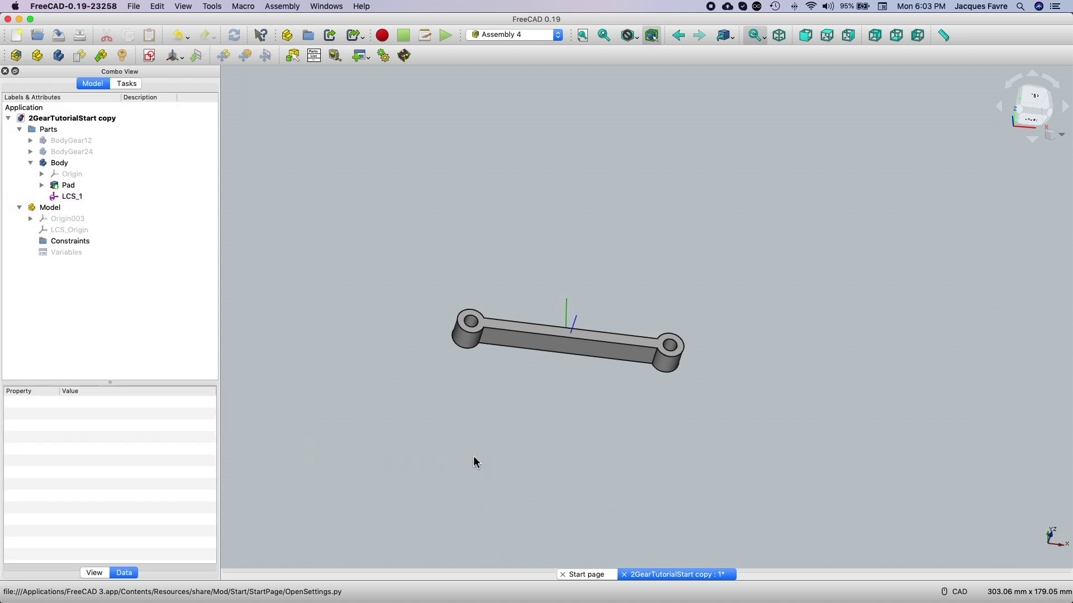
- Create a second unattached local coordinate system named LCS_2 in Body
{"action": "left_click", "coordinate": [121, 186]}
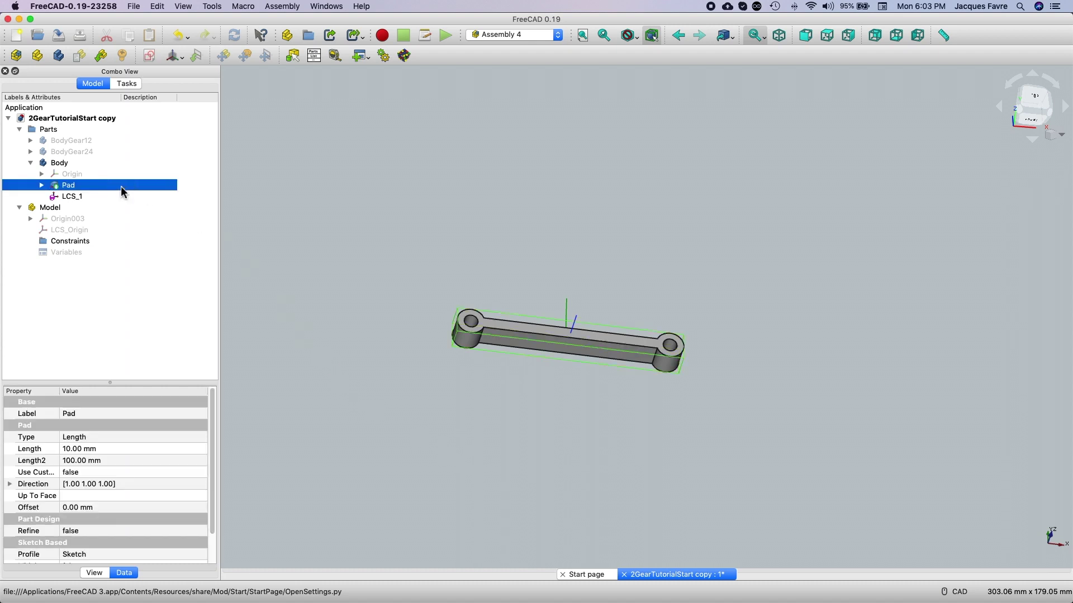
{"action": "left_click", "coordinate": [125, 162]}
{"action": "left_click", "coordinate": [174, 58]}
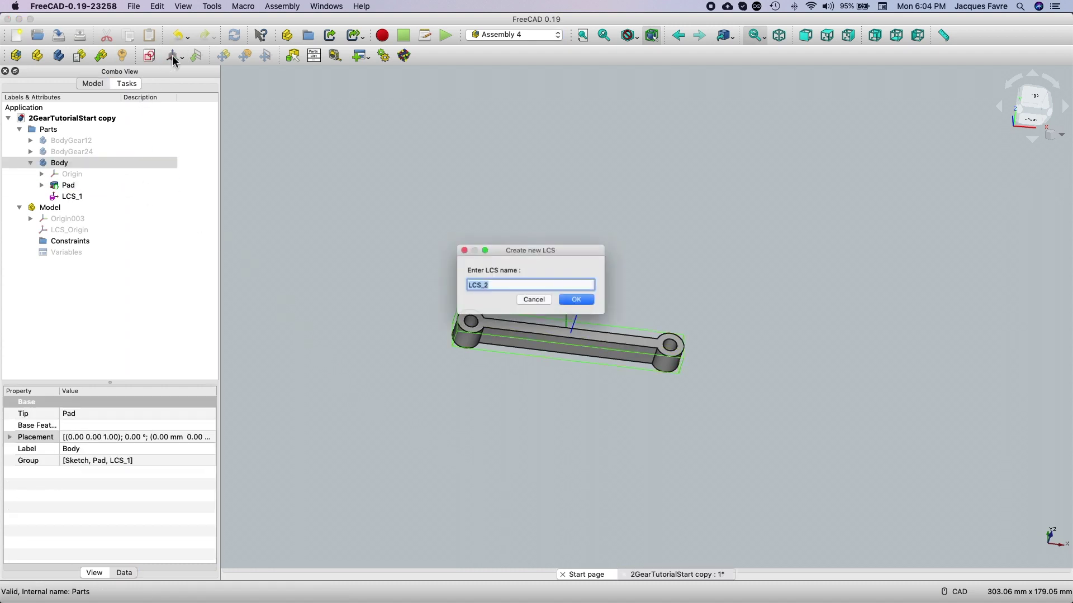
{"action": "left_click", "coordinate": [577, 307]}
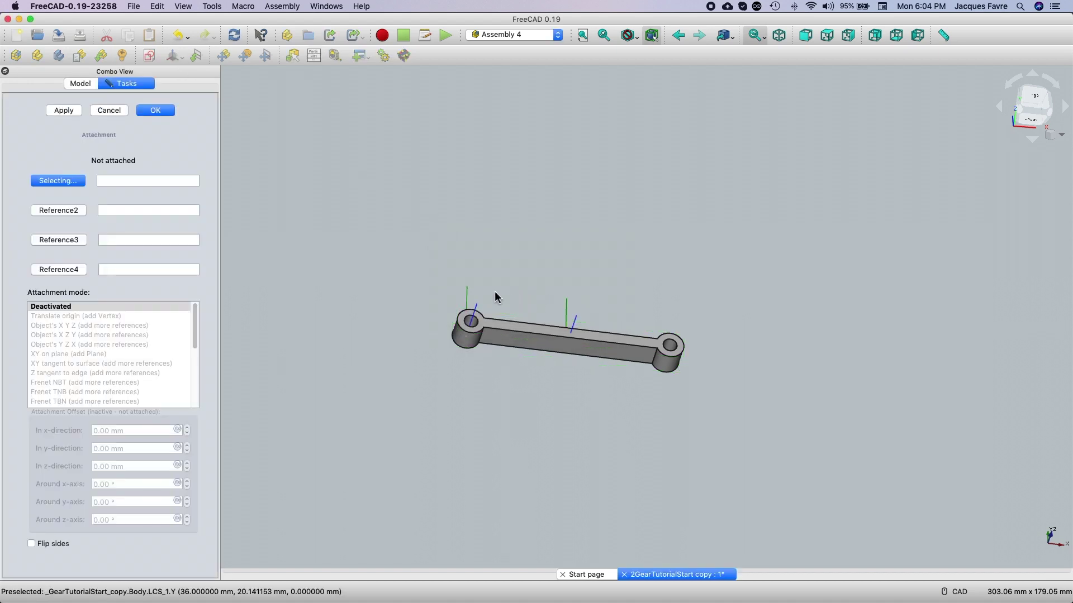
{"action": "left_click", "coordinate": [156, 110]}
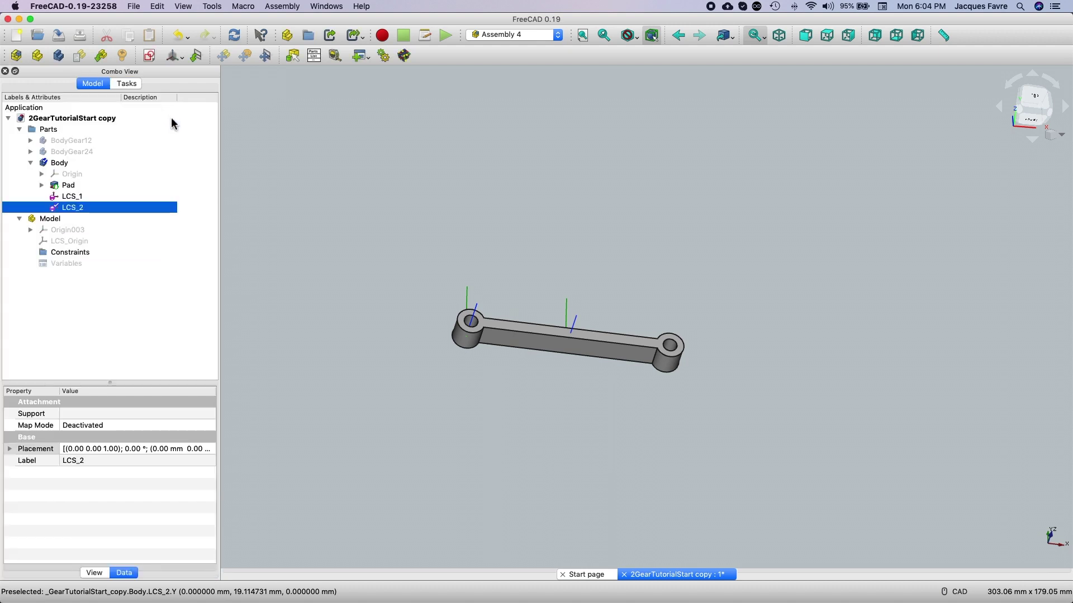
- Create a third unattached local coordinate system named LCS_3 in Body
{"action": "left_click", "coordinate": [116, 165]}
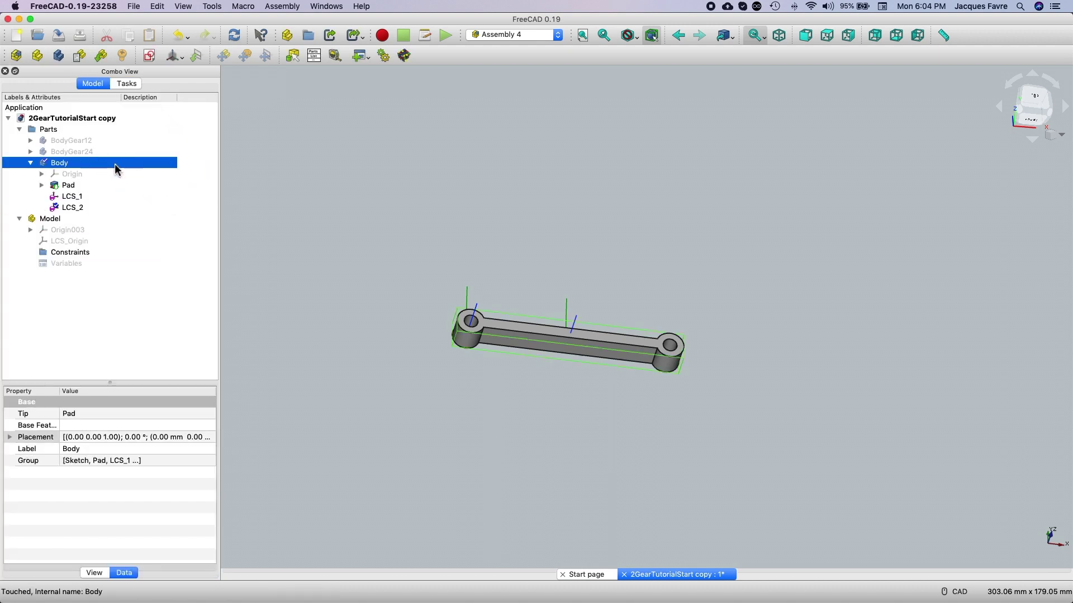
{"action": "left_click", "coordinate": [173, 57]}
{"action": "left_click", "coordinate": [588, 304]}
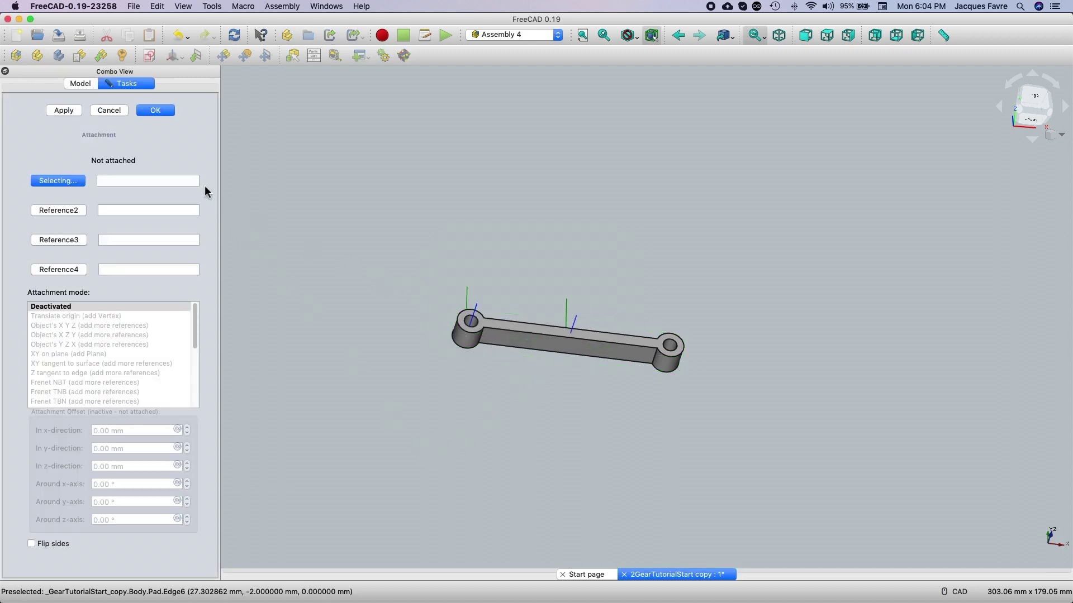
{"action": "left_click", "coordinate": [161, 112]}
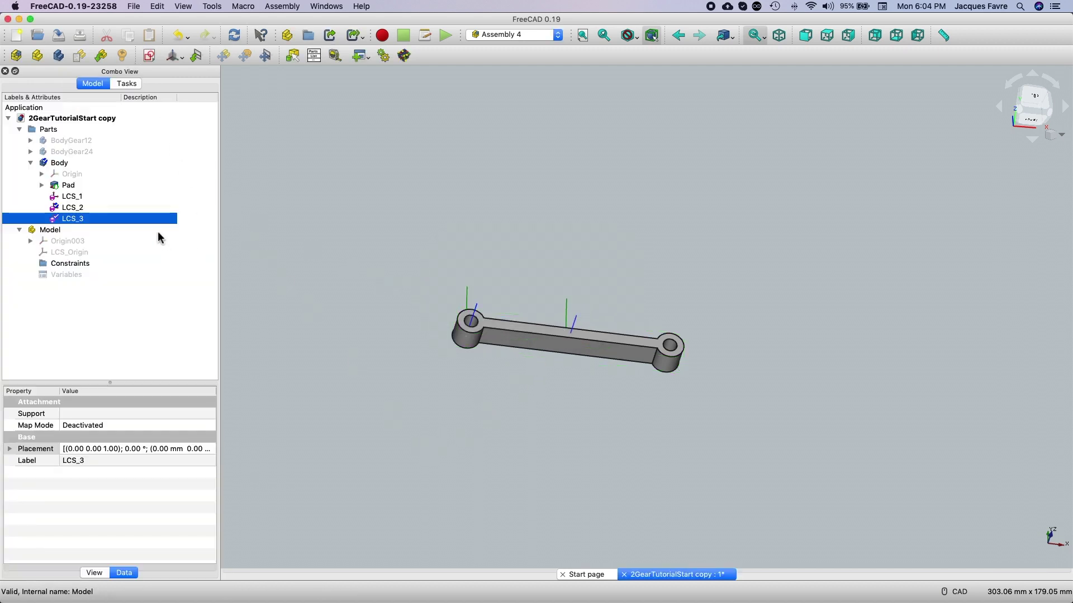
- Attach LCS_3 to the arm's upper face with XY on plane and set its x-direction offset to 72 mm
{"action": "right_click", "coordinate": [161, 221]}
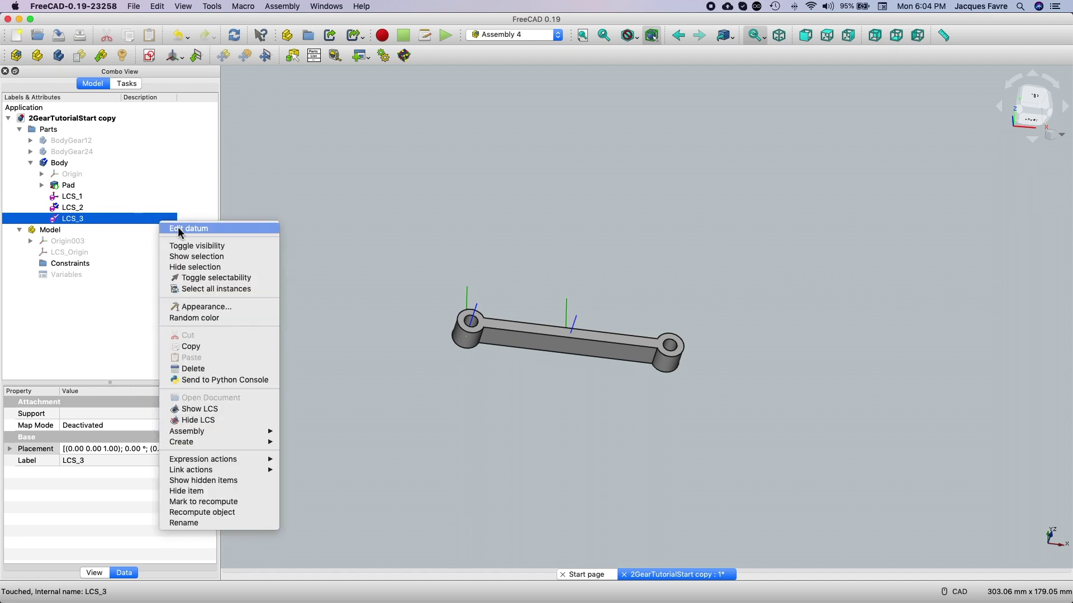
{"action": "left_click", "coordinate": [180, 230]}
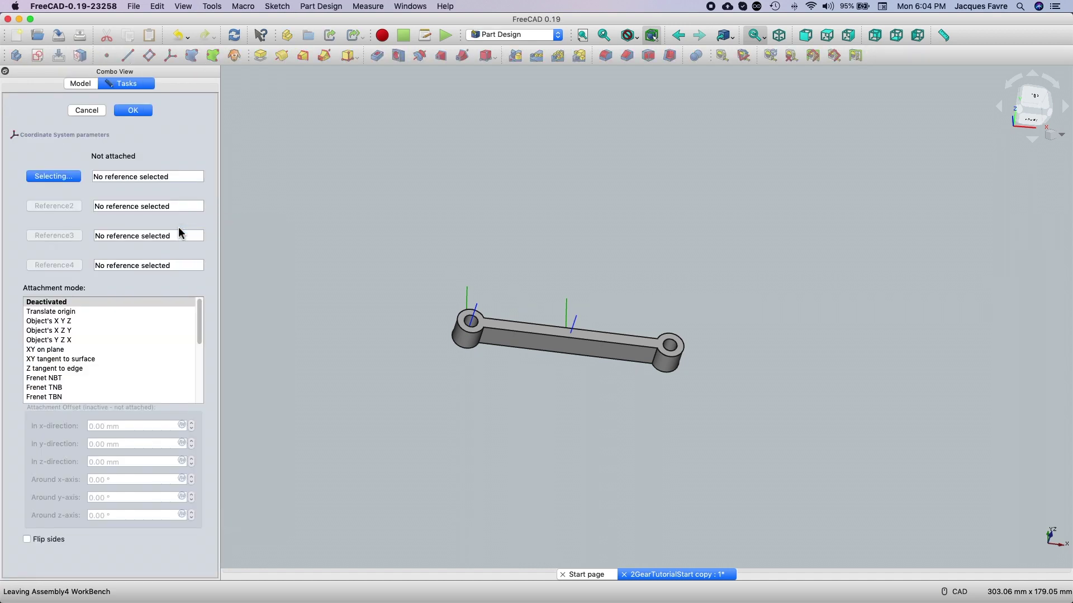
{"action": "left_click", "coordinate": [518, 330]}
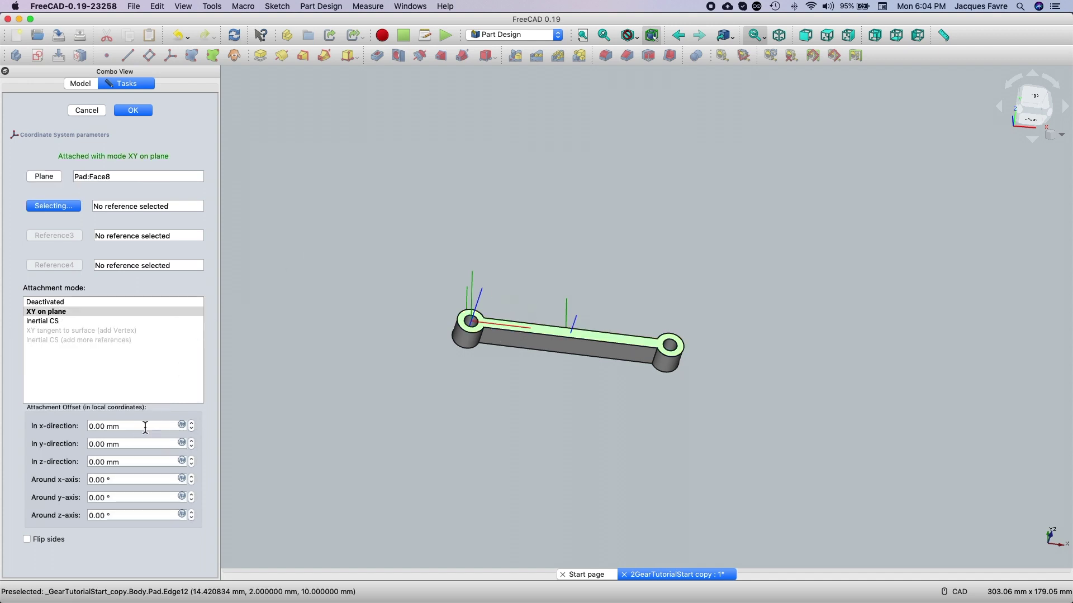
{"action": "left_click_drag", "start_coordinate": [145, 427], "coordinate": [41, 428]}
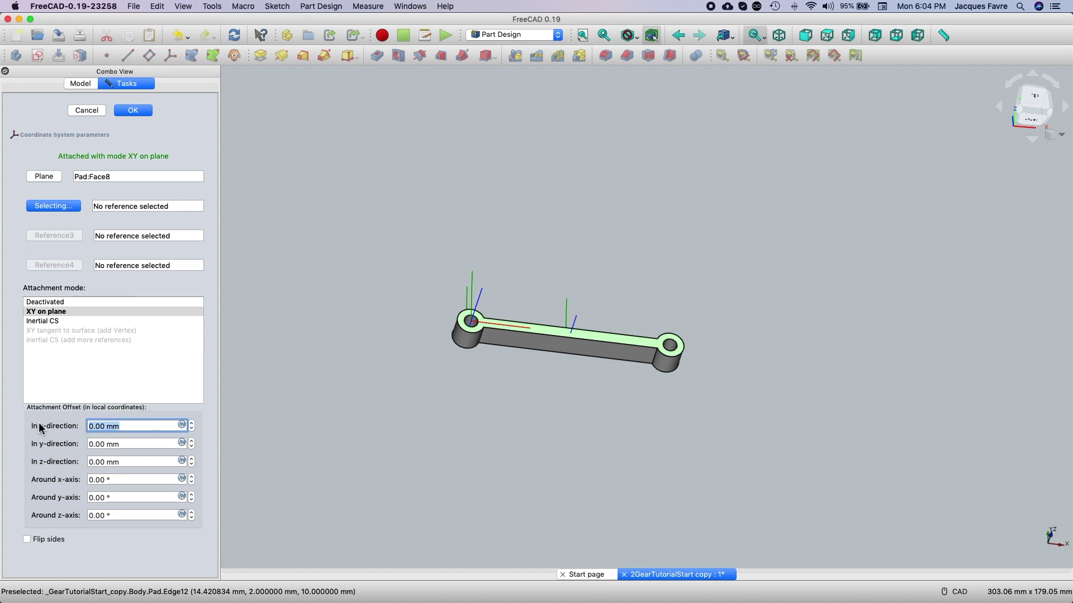
{"action": "type", "text": "72"}
{"action": "left_click", "coordinate": [145, 550]}
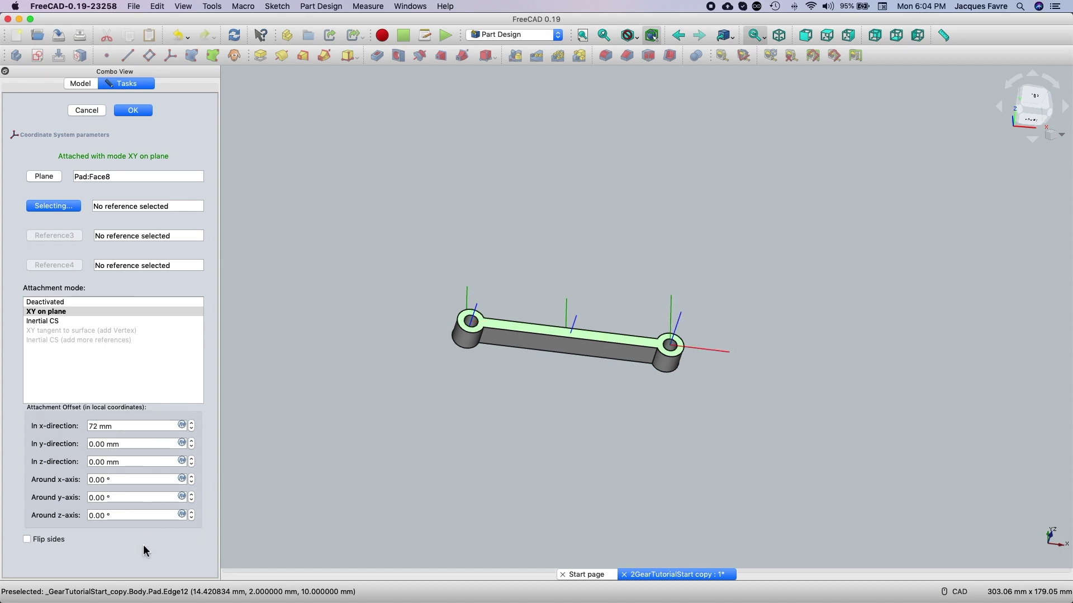
- Raise LCS_3's z-direction offset a few millimetres above the arm's upper face and accept the datum parameters
{"action": "left_click", "coordinate": [191, 459]}
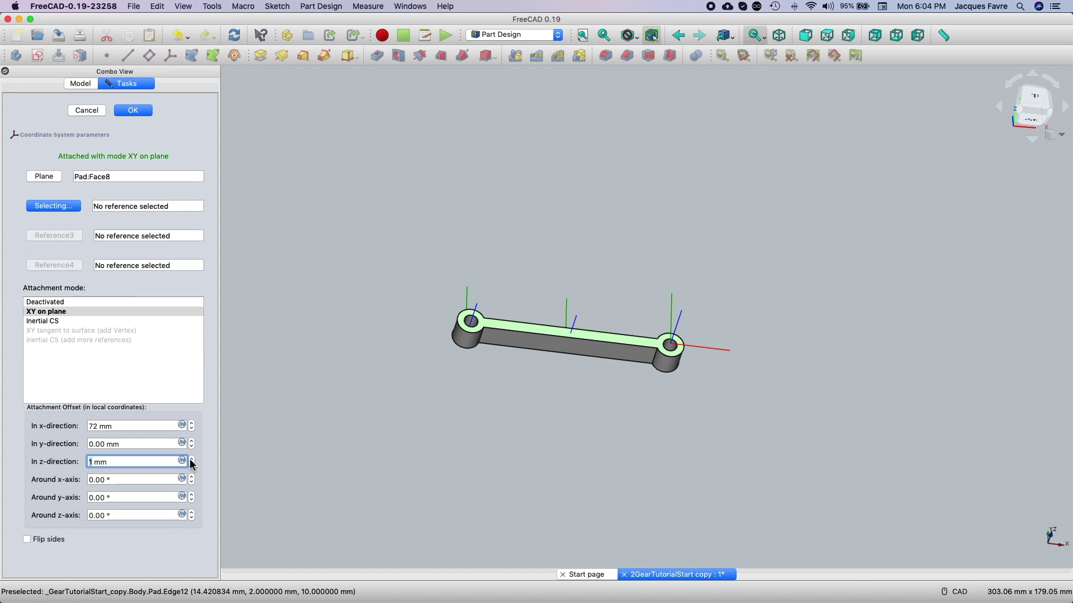
{"action": "left_click", "coordinate": [191, 459]}
{"action": "left_click", "coordinate": [192, 459]}
{"action": "left_click", "coordinate": [192, 459]}
{"action": "left_click", "coordinate": [140, 111]}
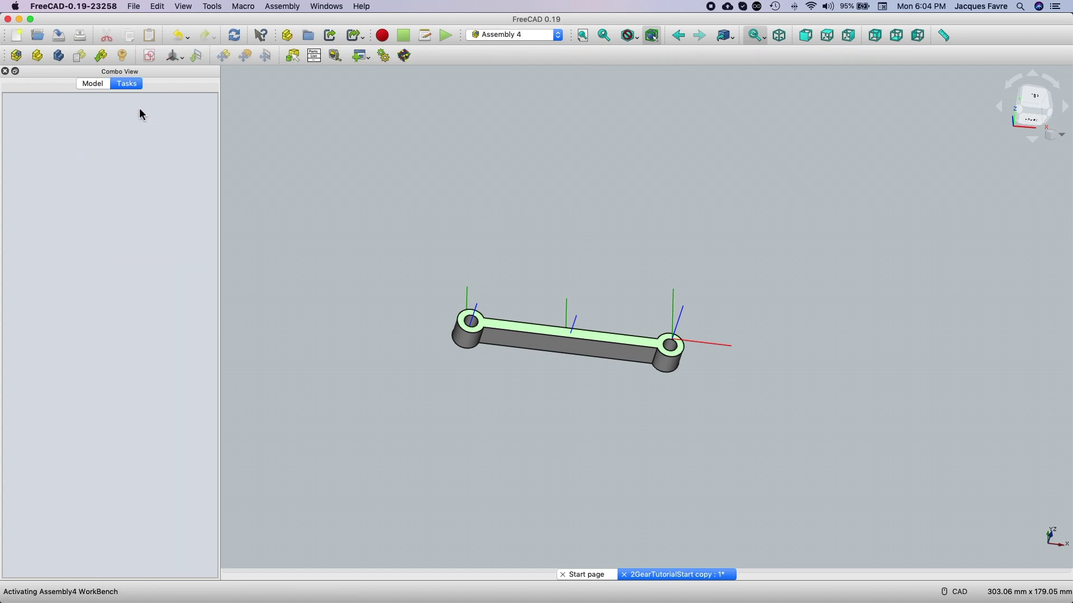
- Attach LCS_2 to the arm's upper face with XY on plane and set its z-direction offset to 1 mm
{"action": "left_click", "coordinate": [95, 85]}
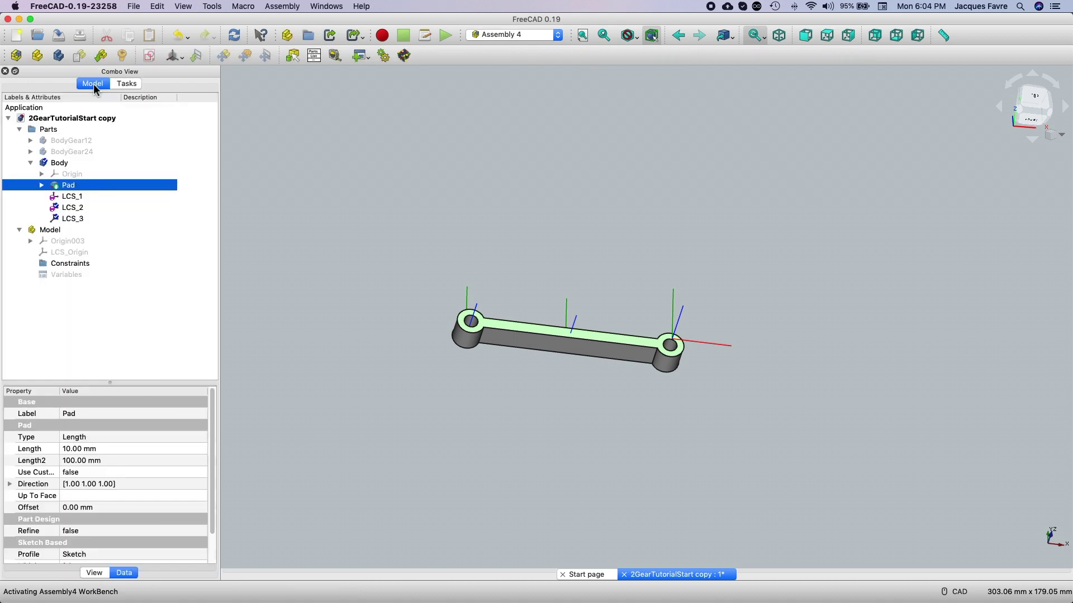
{"action": "left_click", "coordinate": [105, 208]}
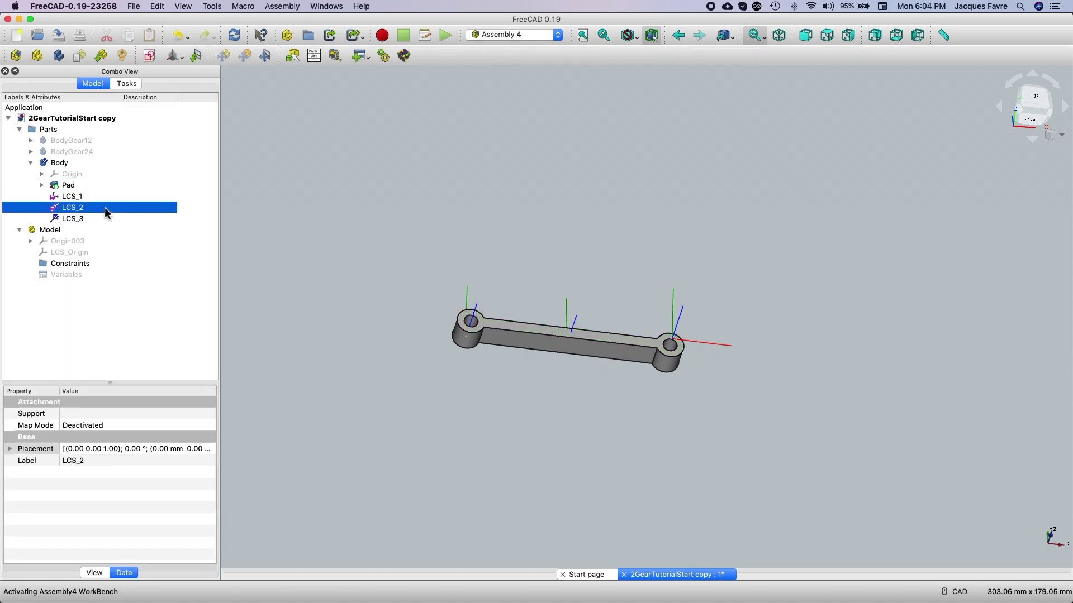
{"action": "right_click", "coordinate": [105, 208]}
{"action": "left_click", "coordinate": [138, 220]}
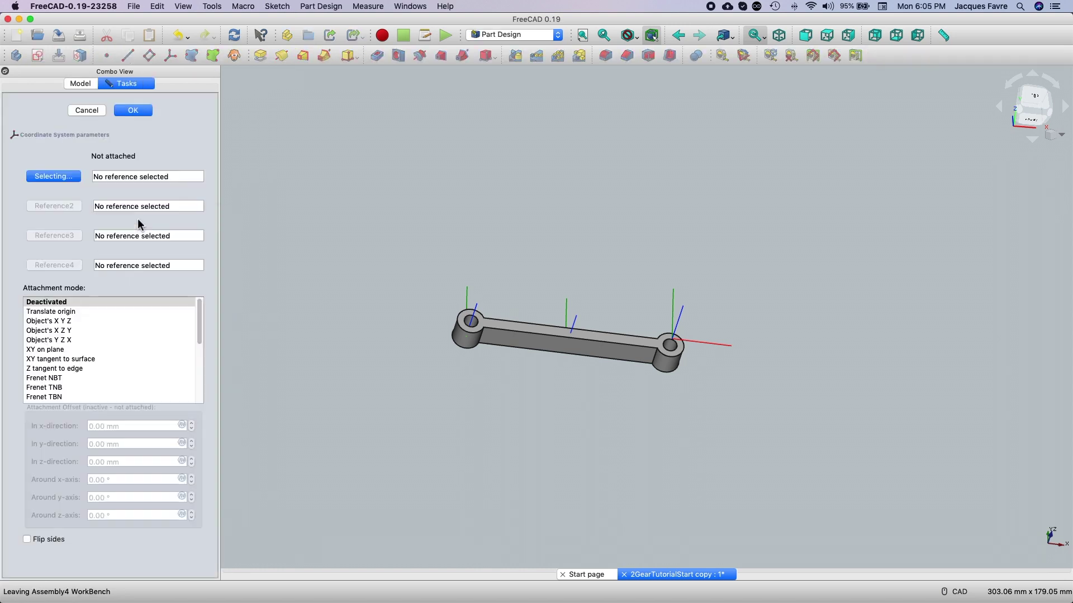
{"action": "left_click", "coordinate": [514, 324]}
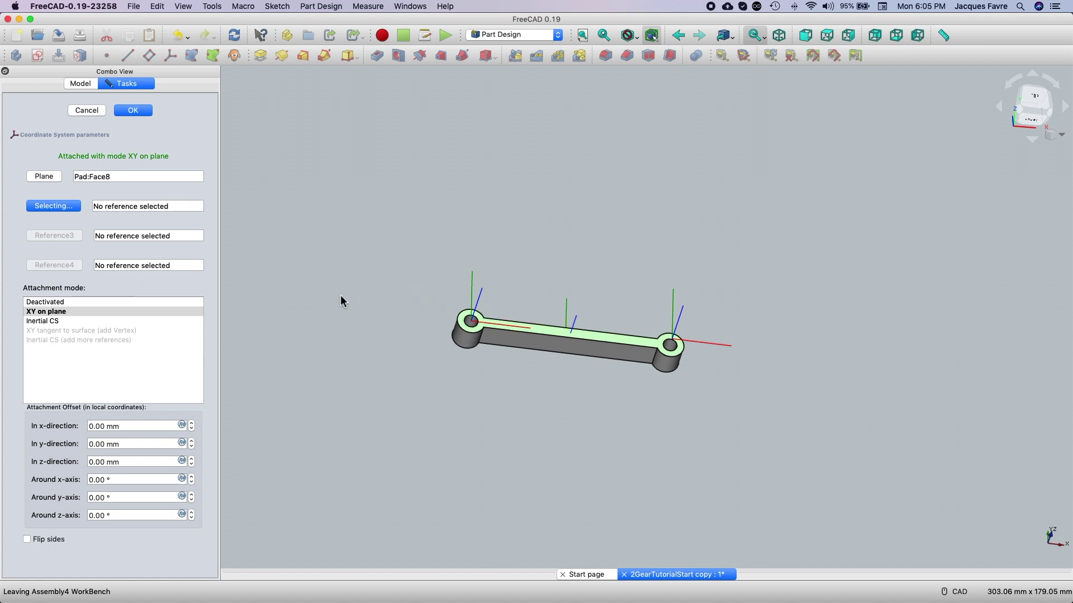
{"action": "left_click", "coordinate": [192, 459]}
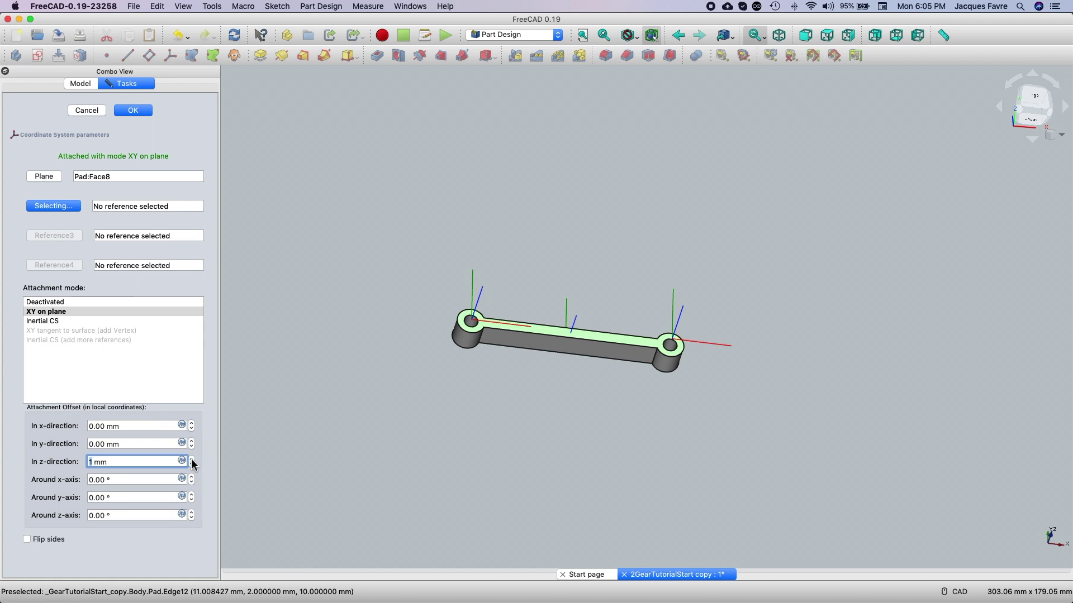
{"action": "left_click", "coordinate": [138, 111]}
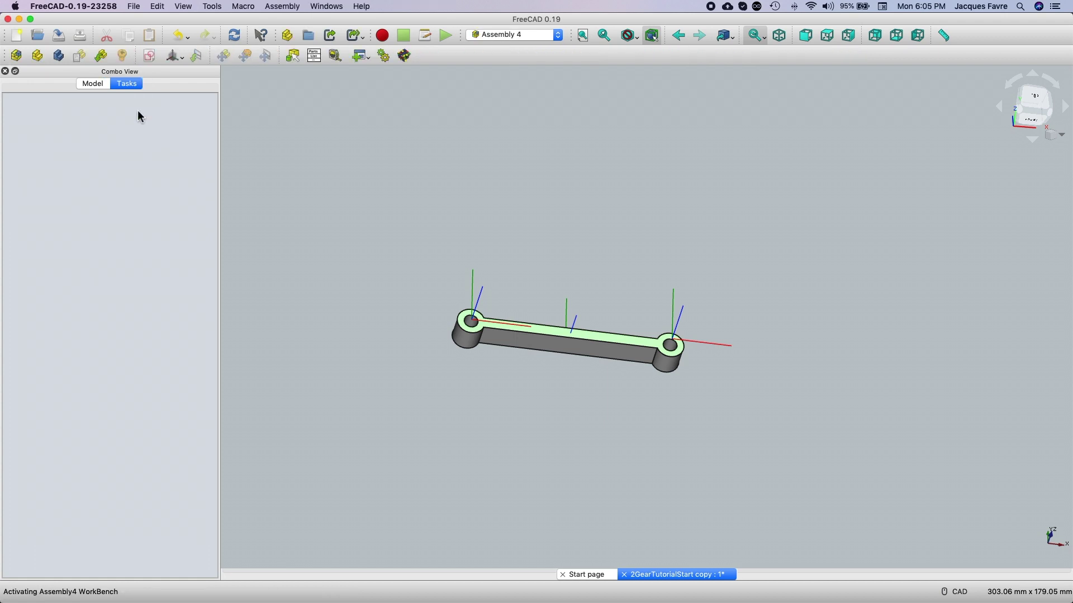
{"action": "left_click", "coordinate": [95, 84]}
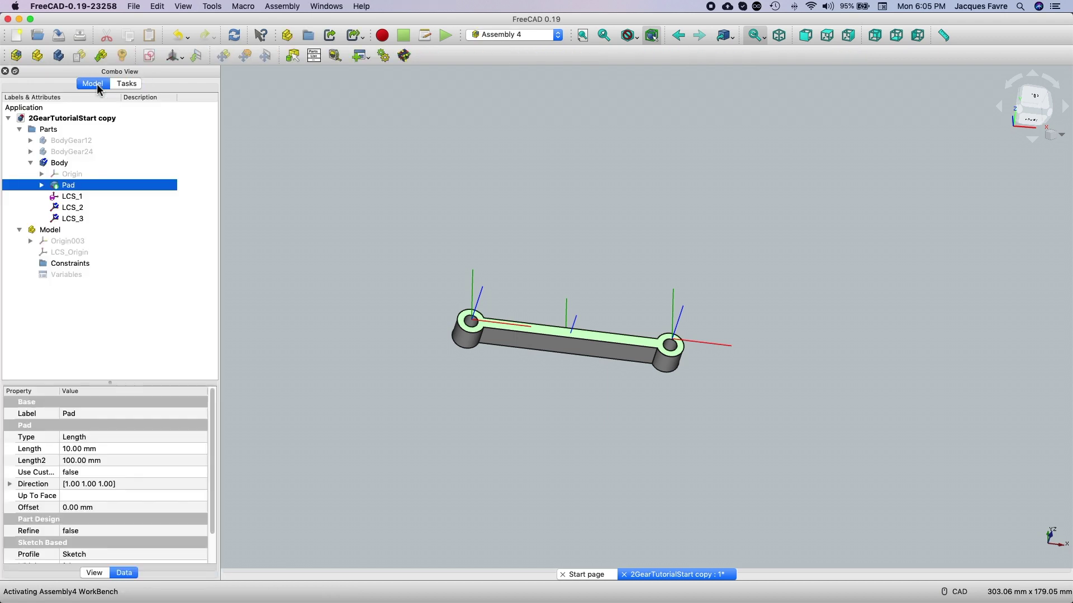
{"action": "left_click", "coordinate": [134, 6]}
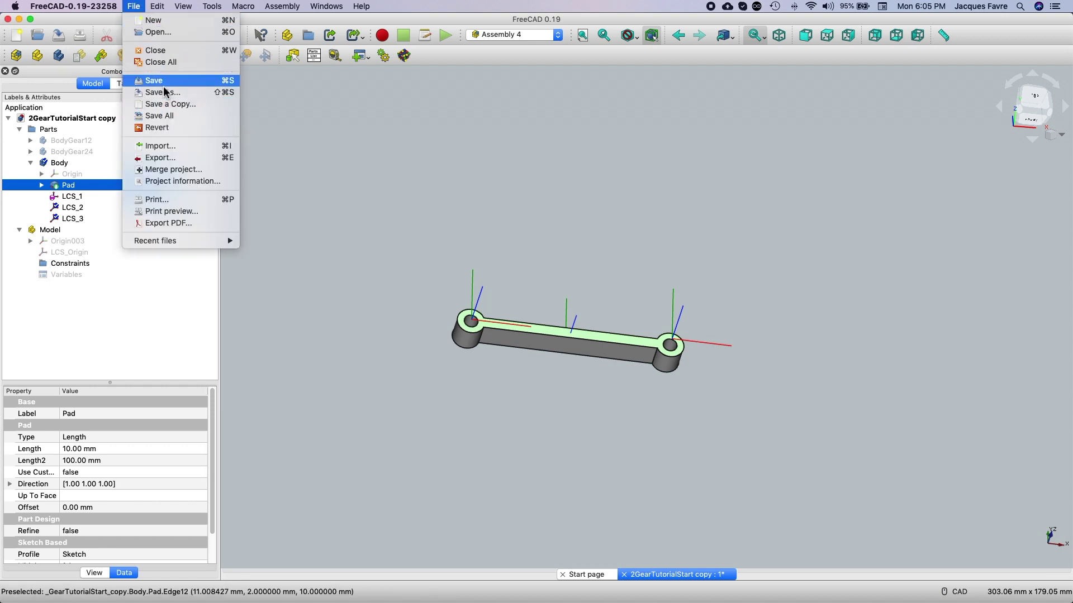
{"action": "left_click", "coordinate": [448, 163]}
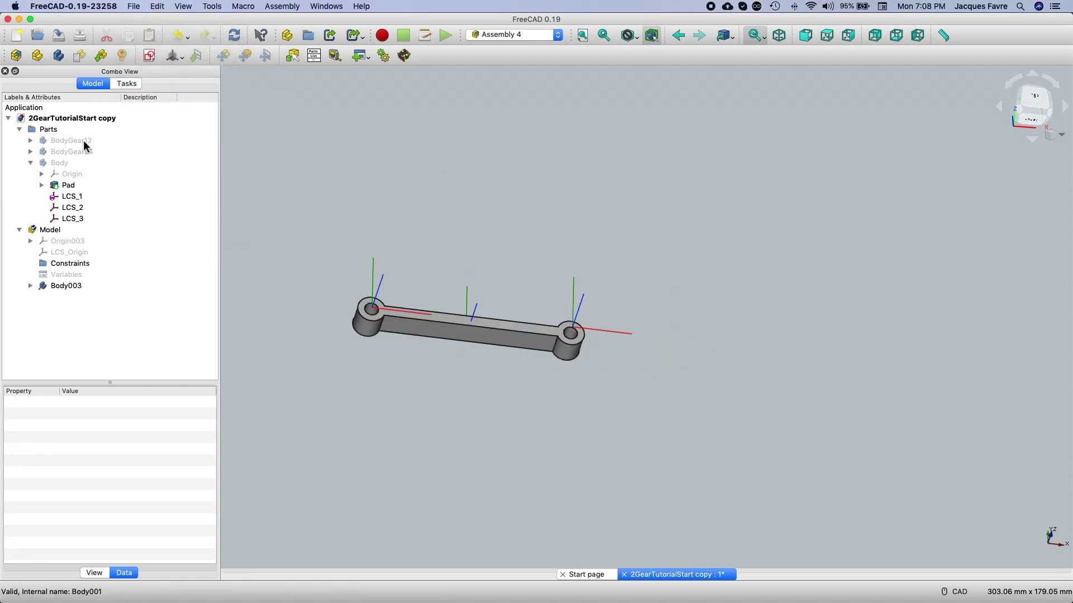
- Show BodyGear12 and BodyGear24, and hide the linked arm Body003
{"action": "left_click", "coordinate": [71, 141]}
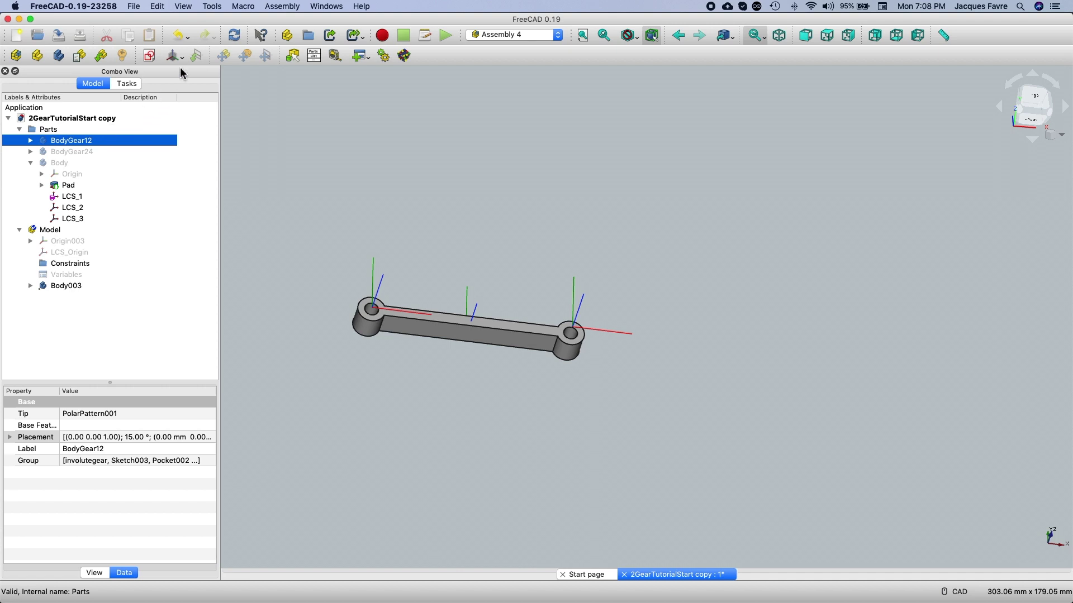
{"action": "key", "text": "space"}
{"action": "left_click", "coordinate": [106, 151]}
{"action": "key", "text": "space"}
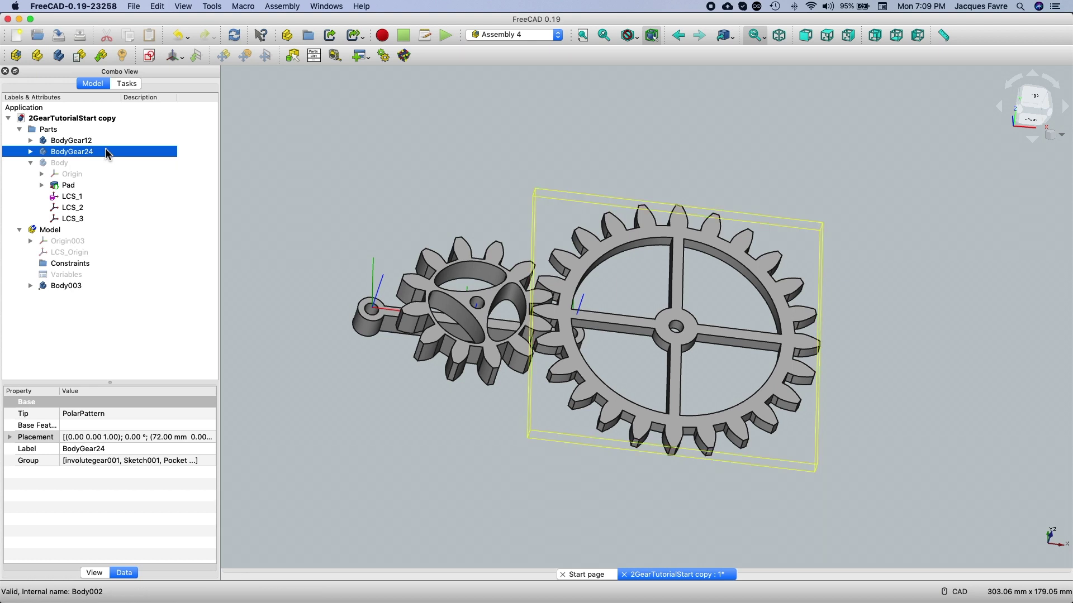
{"action": "left_click", "coordinate": [116, 286]}
{"action": "key", "text": "space"}
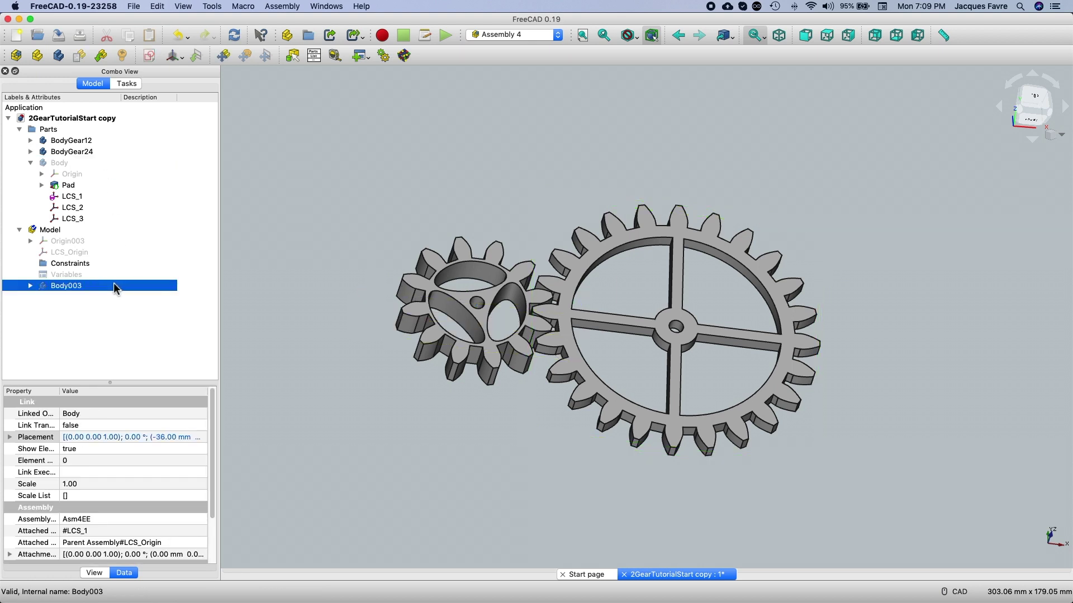
- Create an unattached local coordinate system named LCS_4 in BodyGear12
{"action": "left_click", "coordinate": [122, 140]}
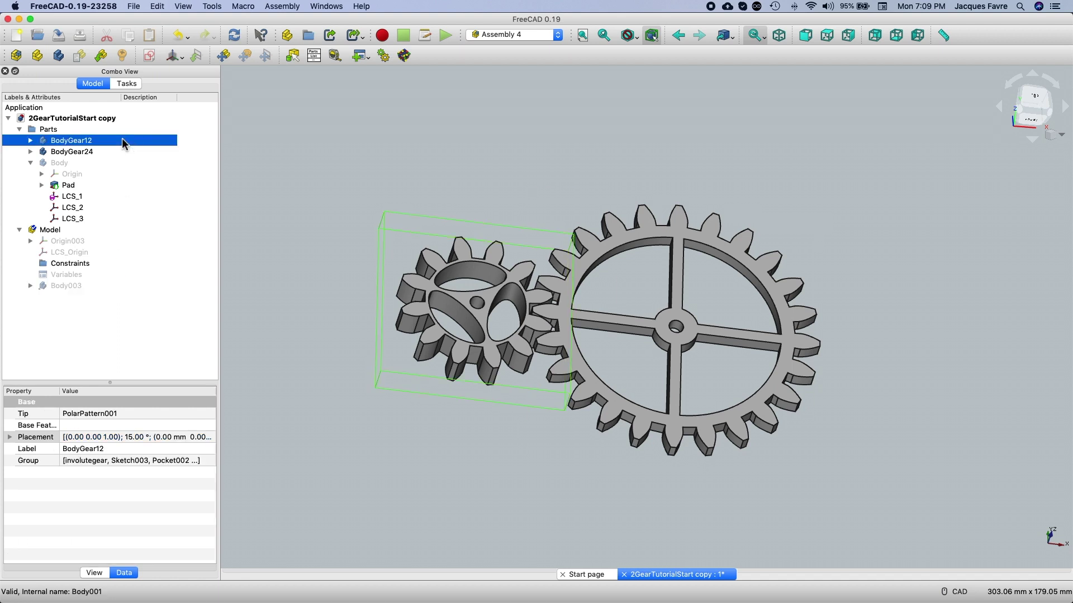
{"action": "left_click", "coordinate": [177, 58]}
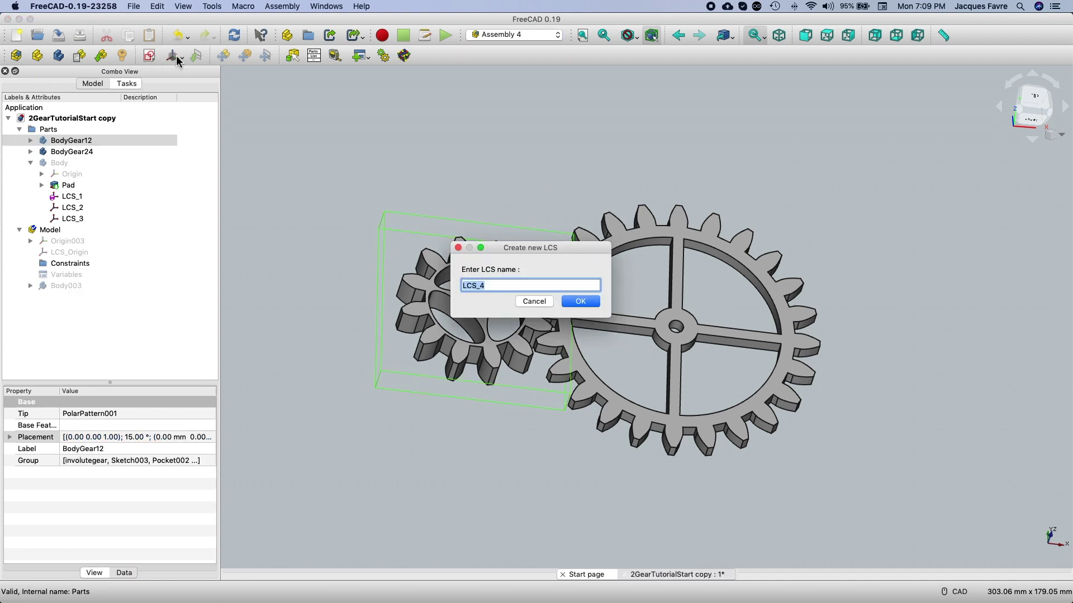
{"action": "left_click", "coordinate": [580, 301]}
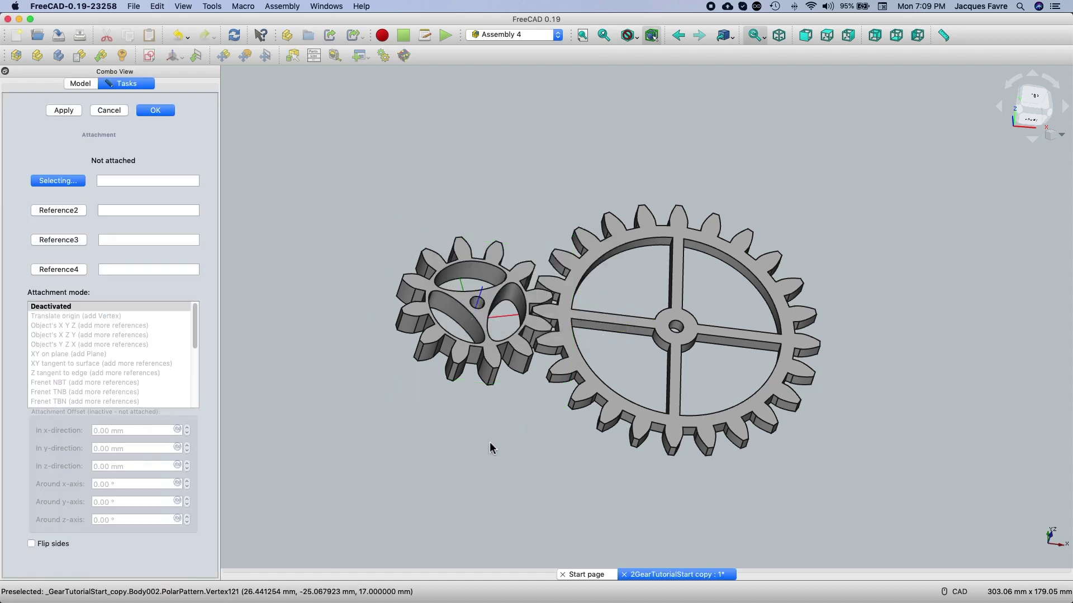
{"action": "left_click", "coordinate": [154, 110]}
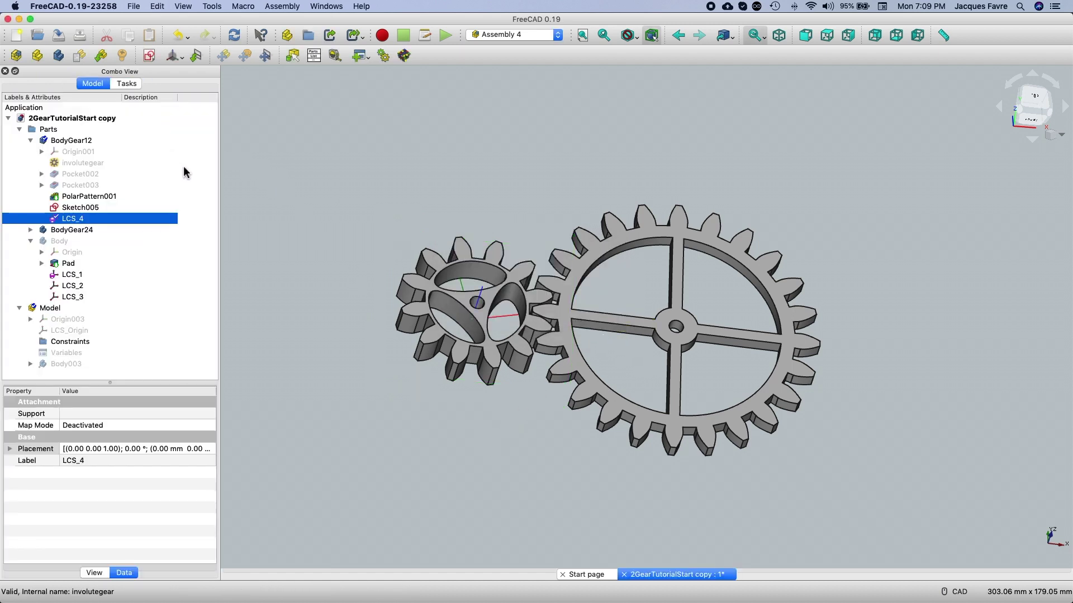
{"action": "left_click", "coordinate": [30, 140]}
- Create an unattached local coordinate system named LCS_5 in BodyGear24
{"action": "left_click", "coordinate": [108, 152]}
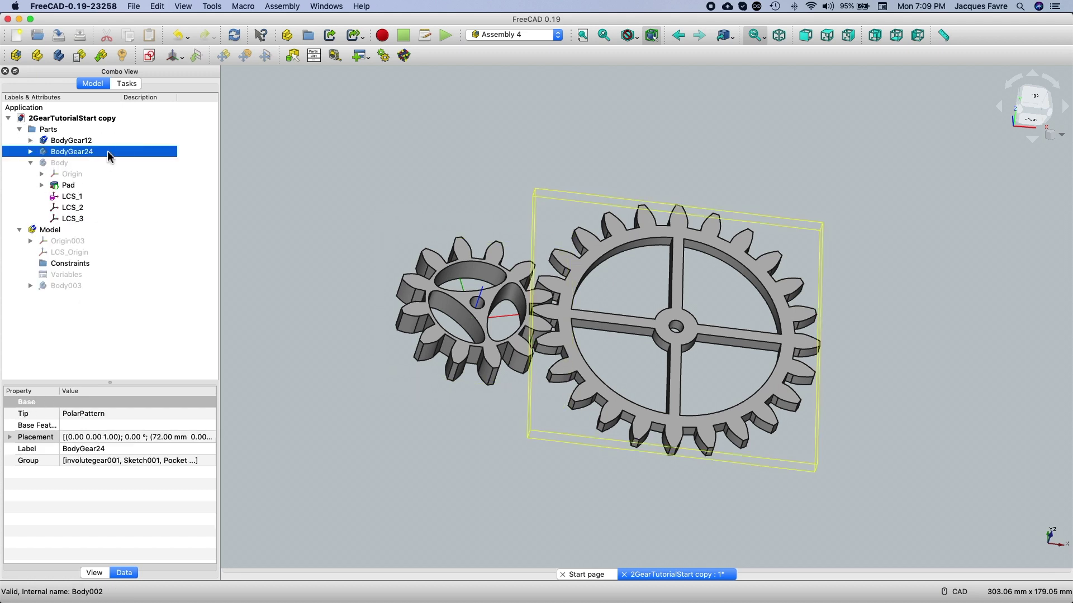
{"action": "left_click", "coordinate": [175, 60]}
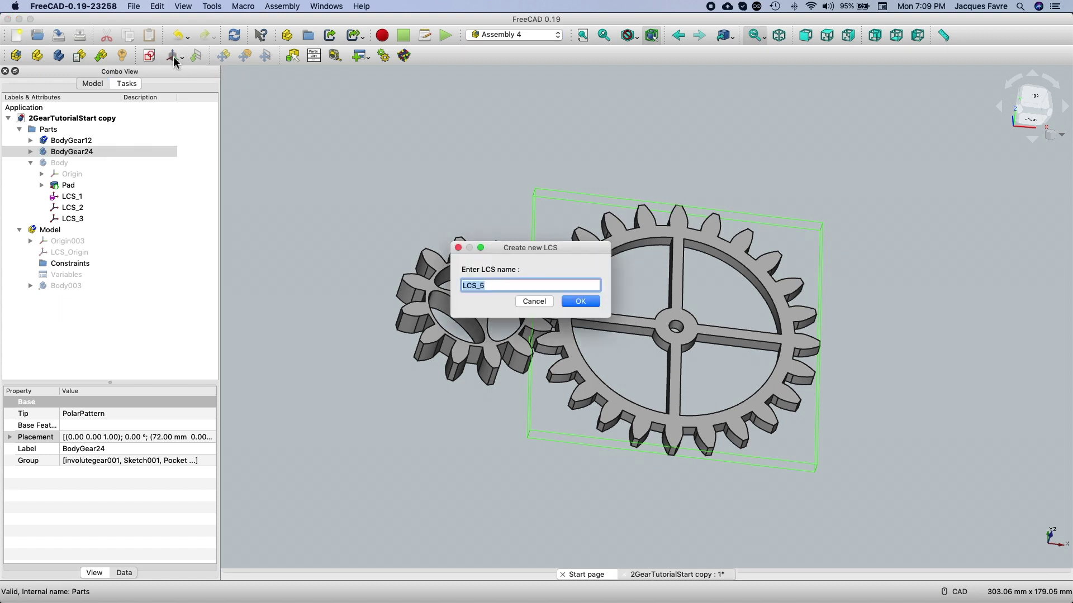
{"action": "left_click", "coordinate": [579, 304]}
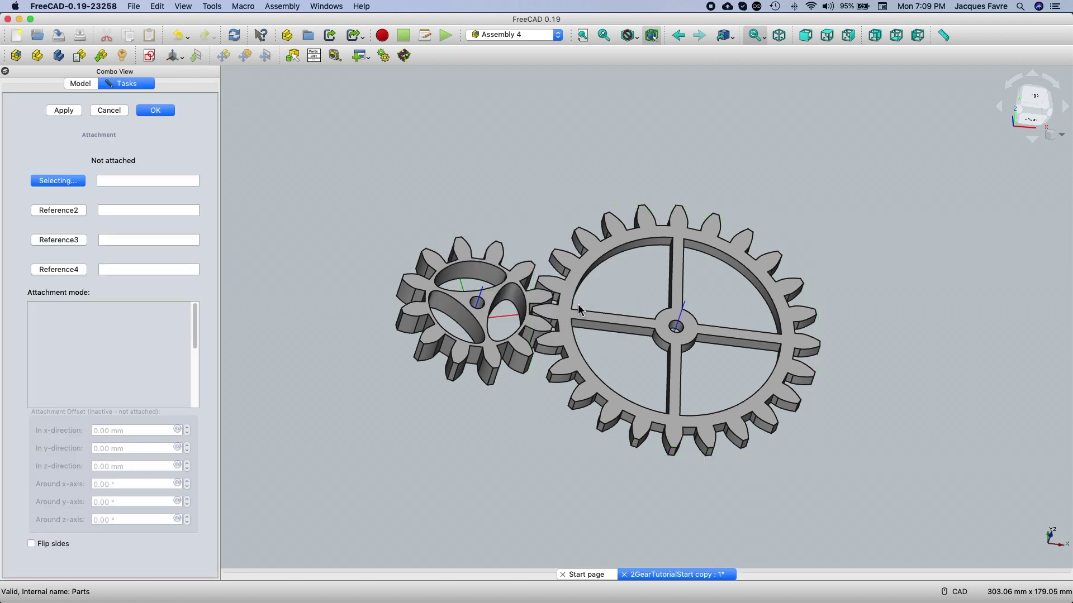
{"action": "left_click", "coordinate": [151, 110]}
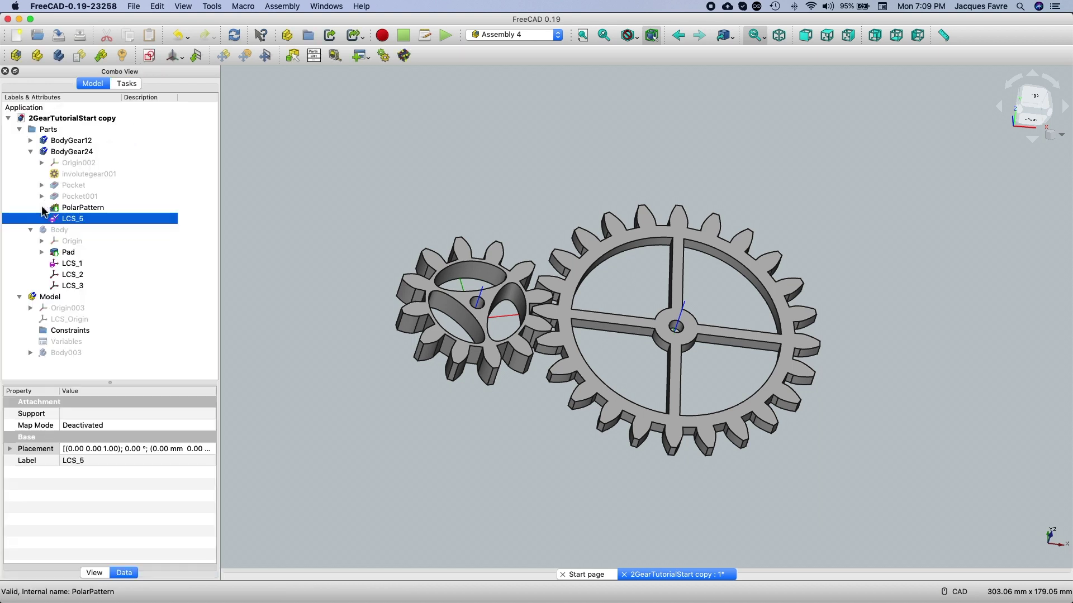
{"action": "left_click", "coordinate": [31, 152]}
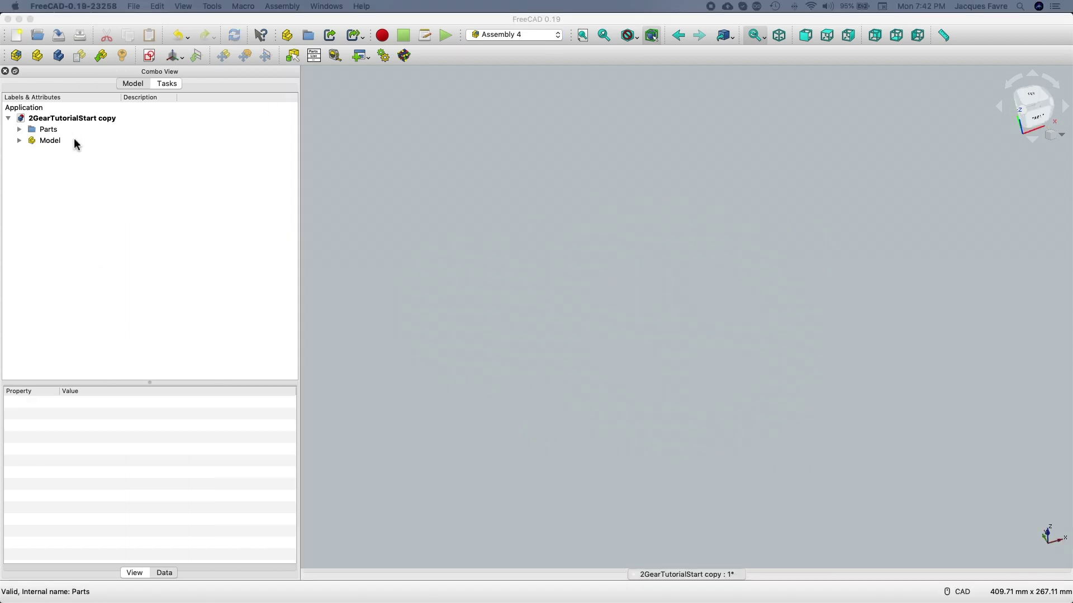
- Insert the arm part Body into the assembly Model as a linked part
{"action": "left_click", "coordinate": [77, 143]}
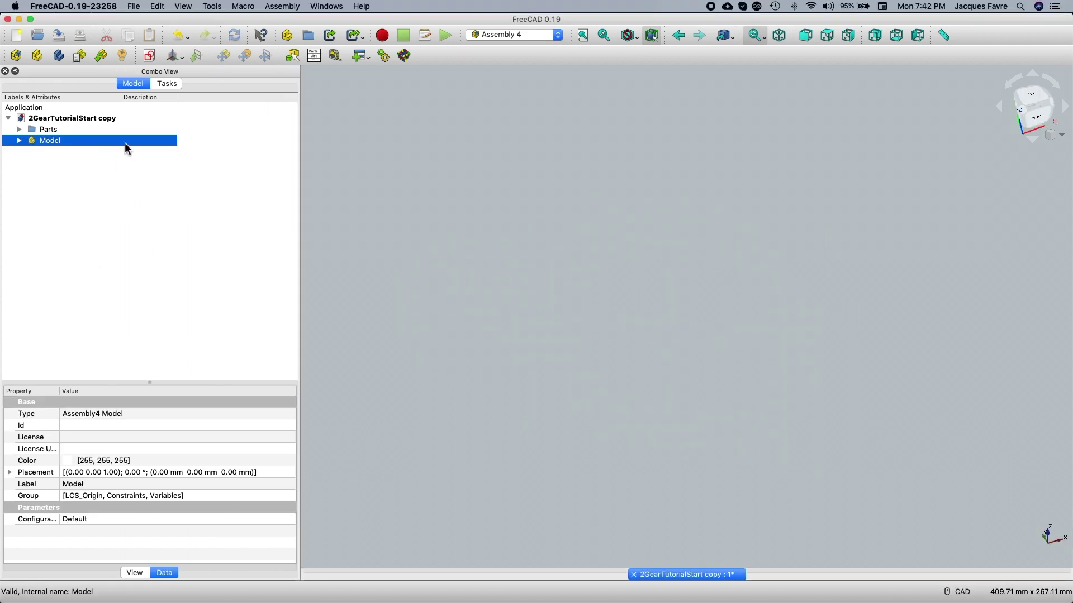
{"action": "left_click", "coordinate": [102, 58]}
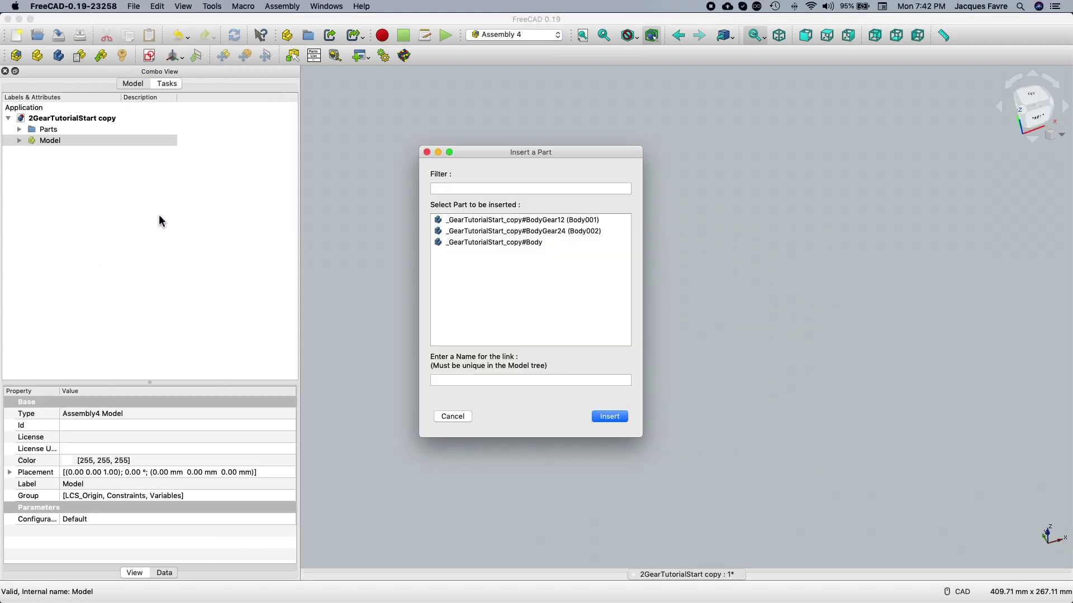
{"action": "left_click", "coordinate": [484, 244]}
{"action": "left_click", "coordinate": [602, 416]}
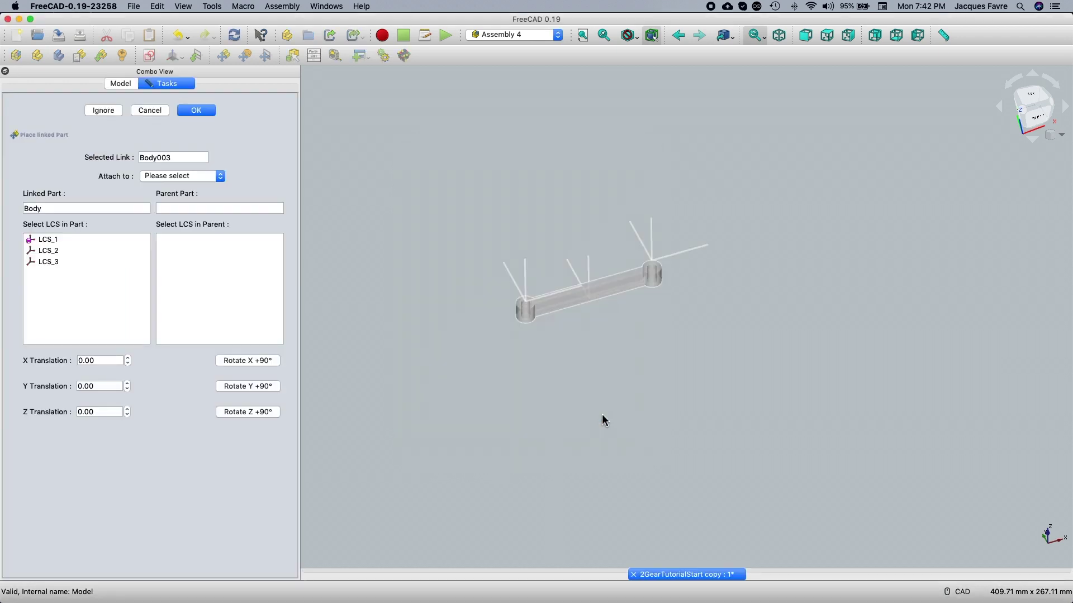
- Place the linked arm by attaching its LCS_1 to LCS_Origin of the Parent Assembly
{"action": "left_click", "coordinate": [114, 240]}
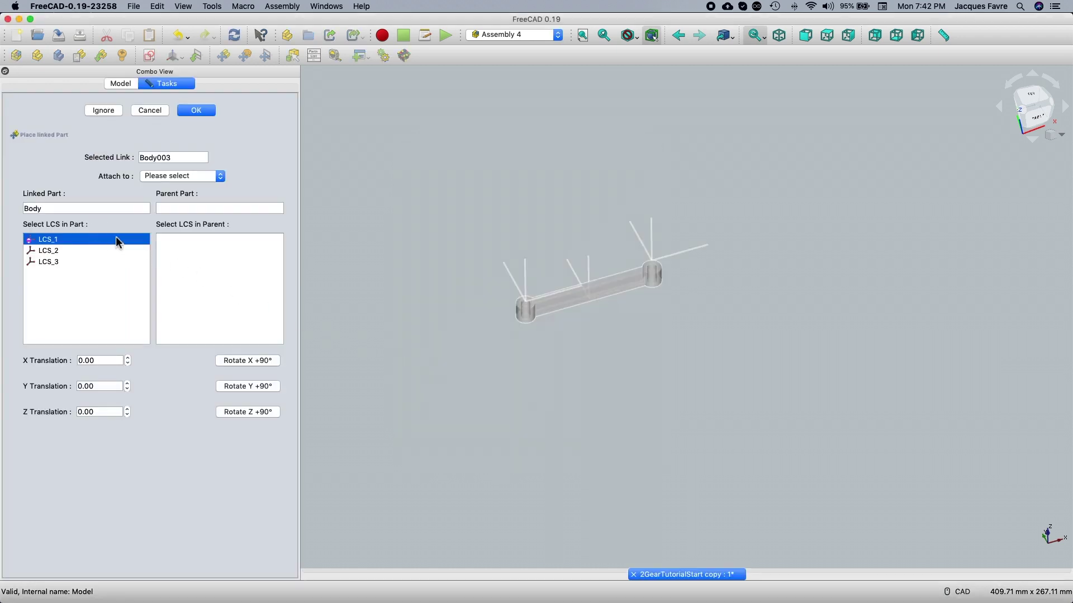
{"action": "left_click", "coordinate": [221, 177]}
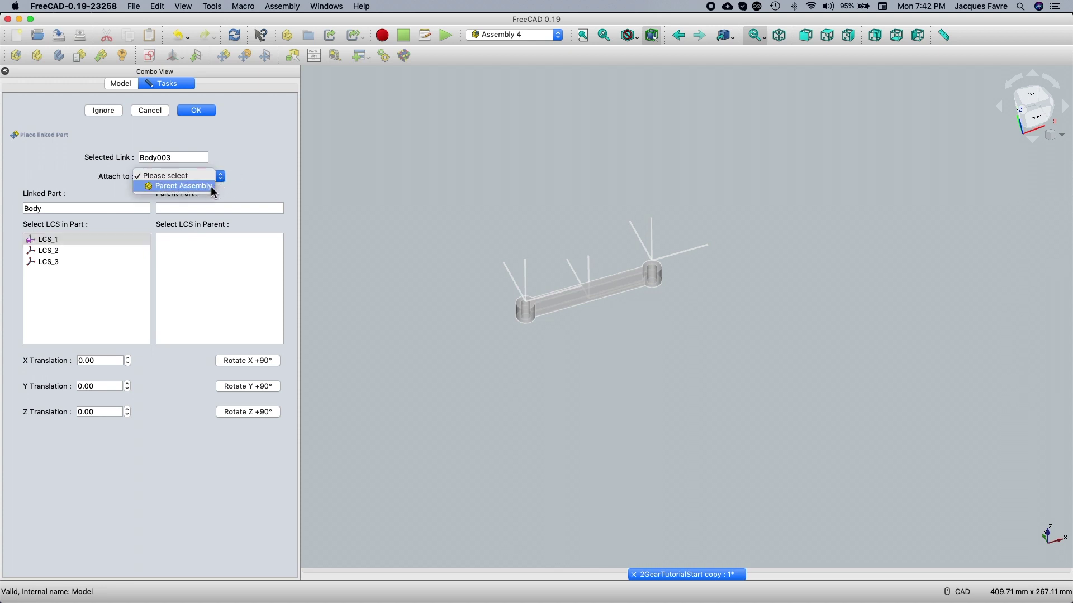
{"action": "left_click", "coordinate": [210, 189]}
{"action": "left_click", "coordinate": [220, 239]}
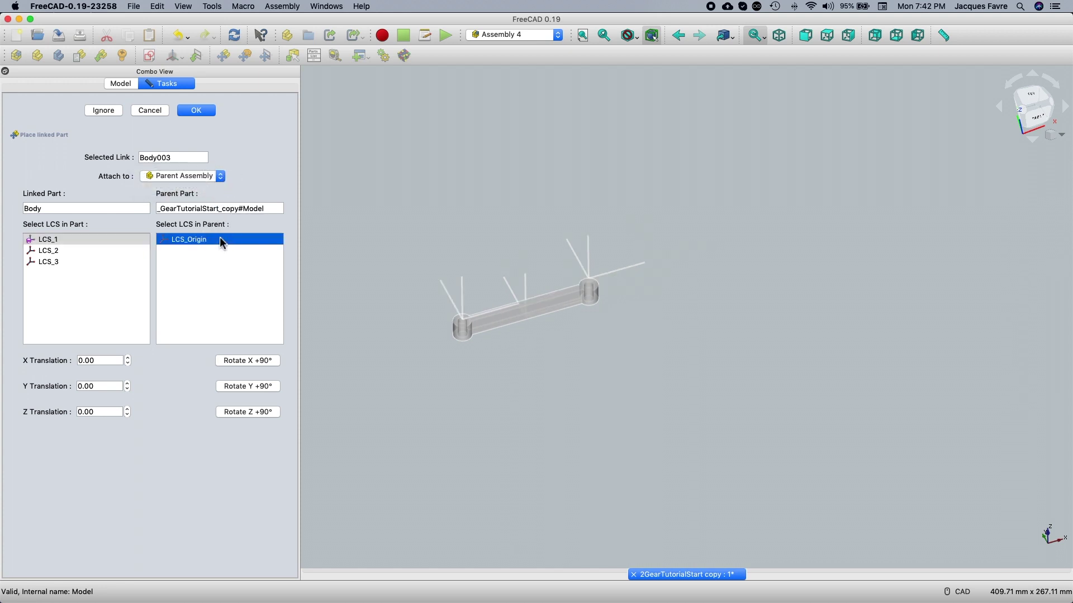
{"action": "left_click", "coordinate": [197, 111]}
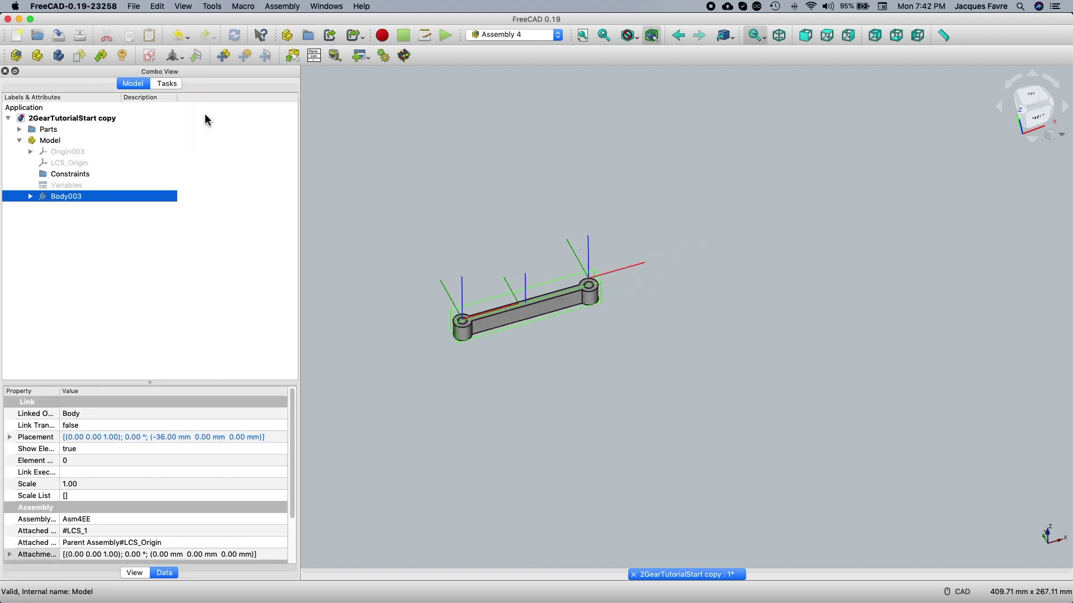
{"action": "left_click", "coordinate": [211, 305]}
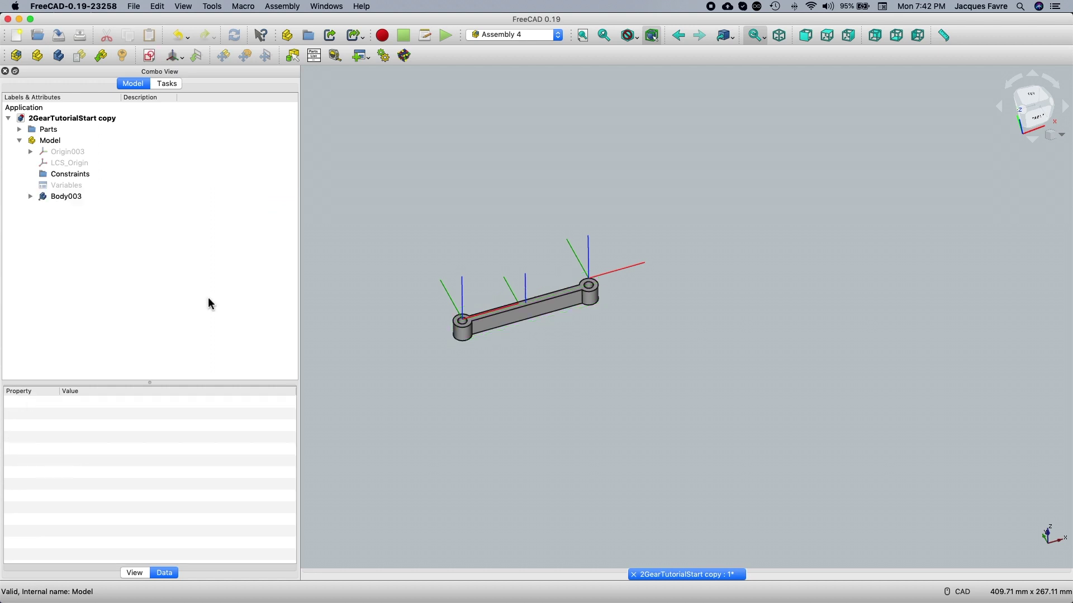
- Insert BodyGear12 into the assembly as a linked part named BodyGear12
{"action": "left_click", "coordinate": [102, 56]}
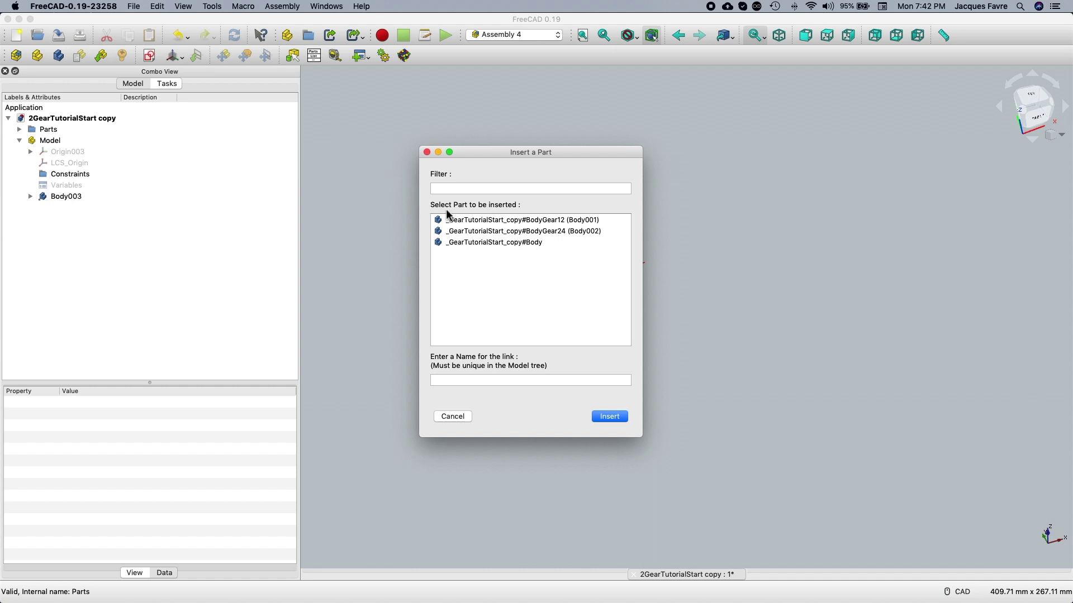
{"action": "left_click", "coordinate": [462, 222]}
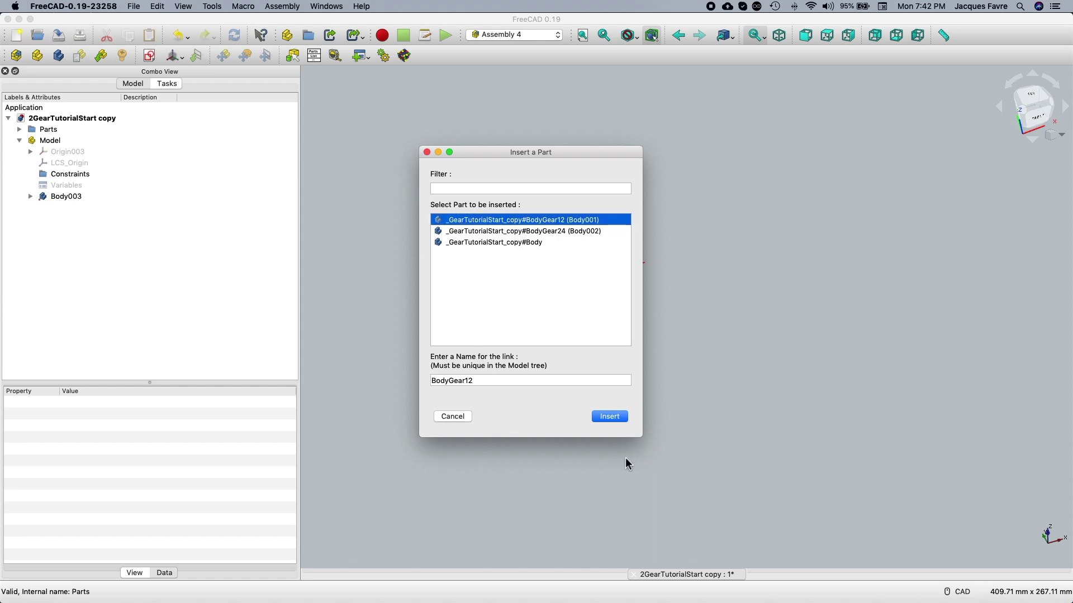
{"action": "left_click", "coordinate": [615, 419]}
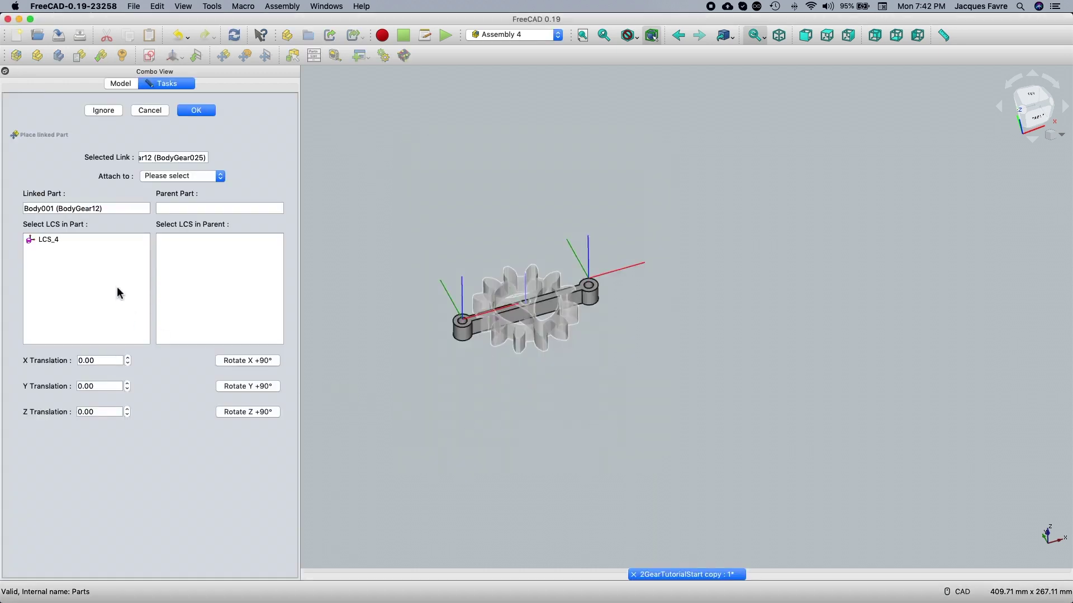
- Place the linked BodyGear12 by attaching its LCS_4 to LCS_2 of the arm Body003
{"action": "left_click", "coordinate": [89, 240]}
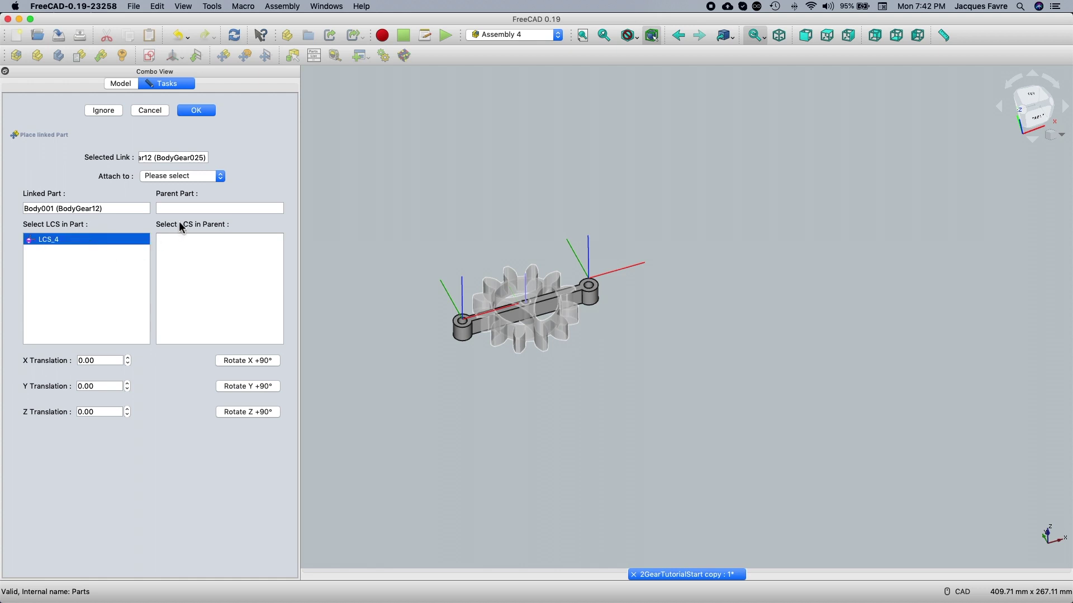
{"action": "left_click", "coordinate": [222, 178]}
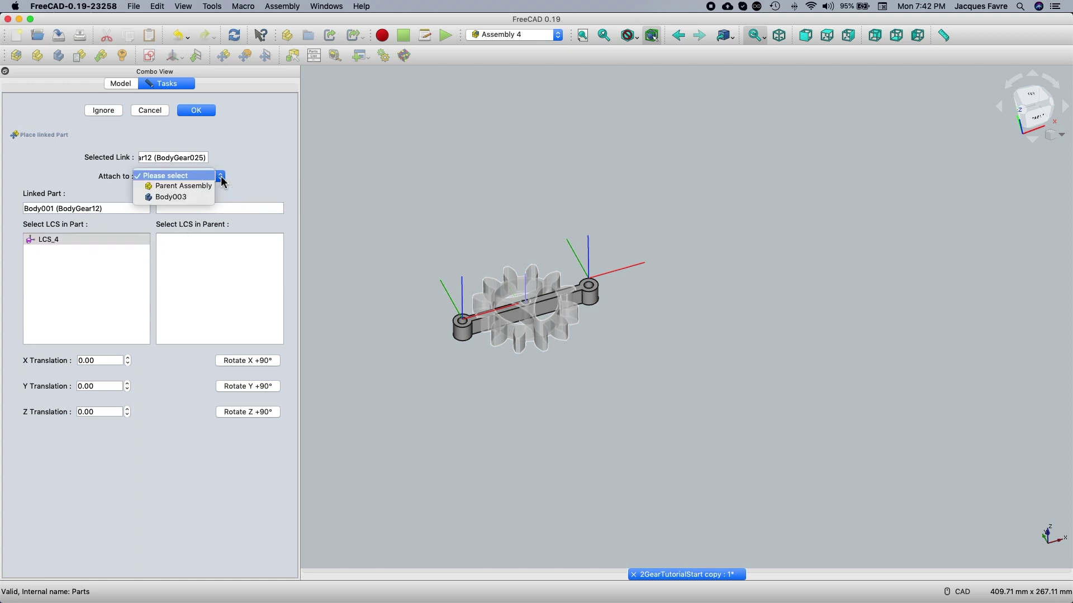
{"action": "left_click", "coordinate": [199, 198]}
{"action": "left_click", "coordinate": [199, 252]}
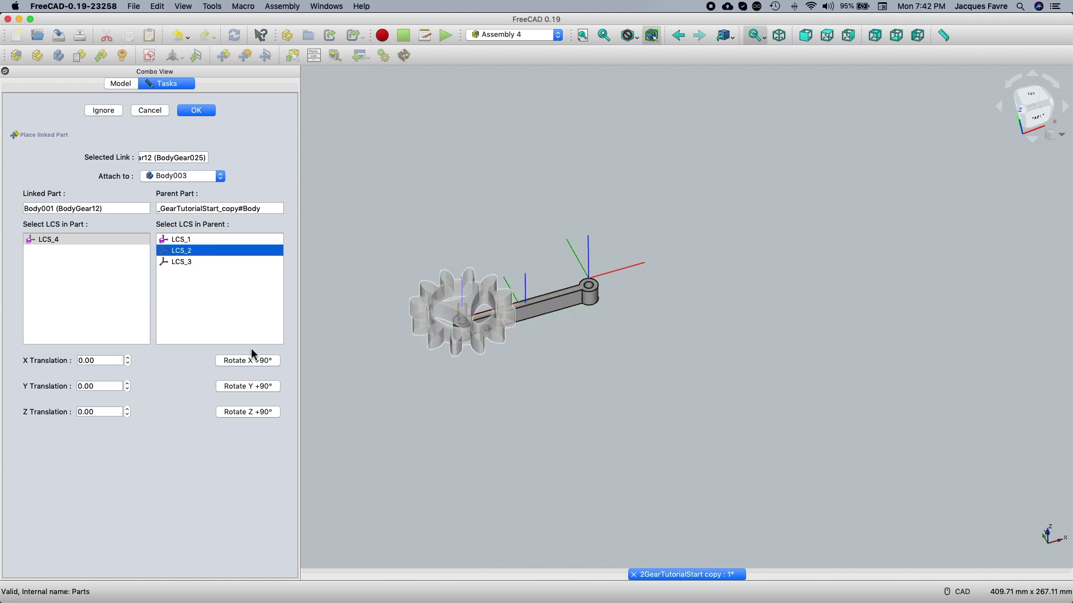
{"action": "left_click", "coordinate": [204, 112]}
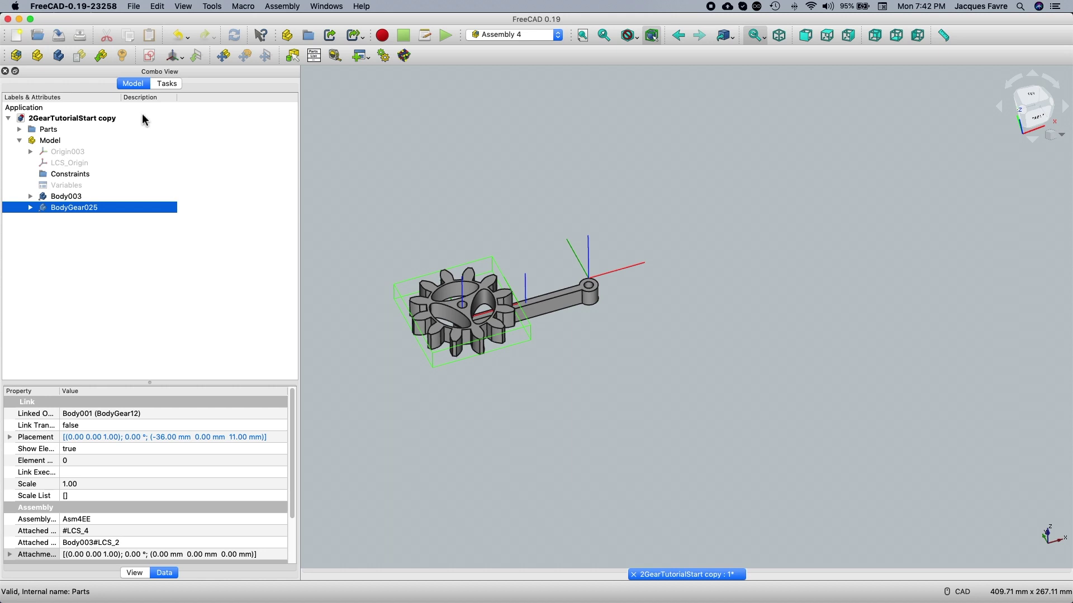
- Insert BodyGear24 into the assembly as a linked part named BodyGear24
{"action": "left_click", "coordinate": [101, 58]}
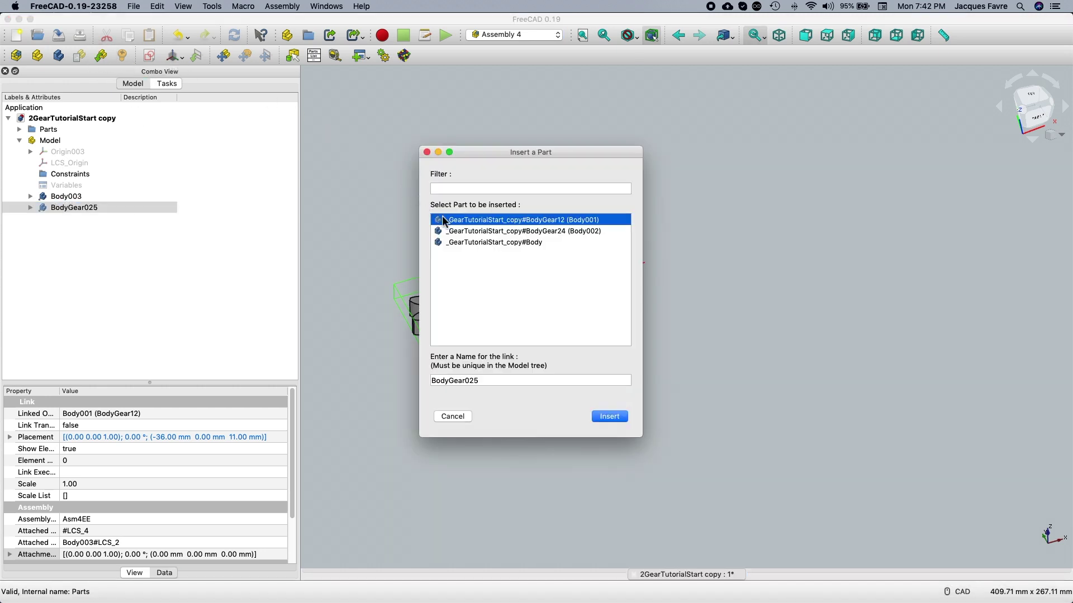
{"action": "left_click", "coordinate": [457, 233]}
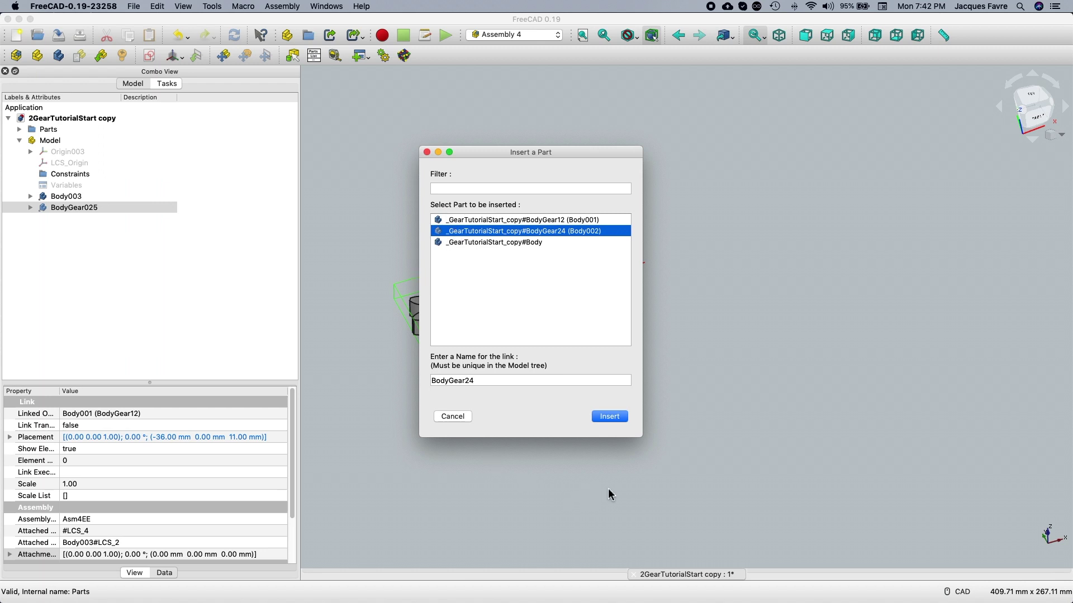
{"action": "left_click", "coordinate": [621, 422]}
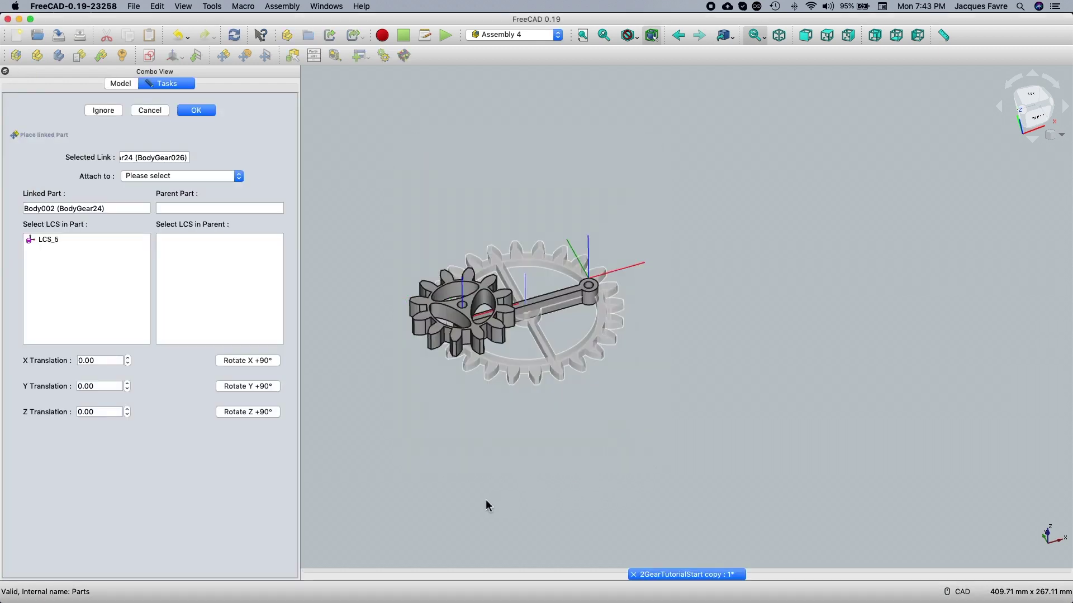
- Place the linked BodyGear24 by attaching its LCS_5 to LCS_3 of the arm Body003
{"action": "left_click", "coordinate": [95, 241]}
{"action": "left_click", "coordinate": [237, 177]}
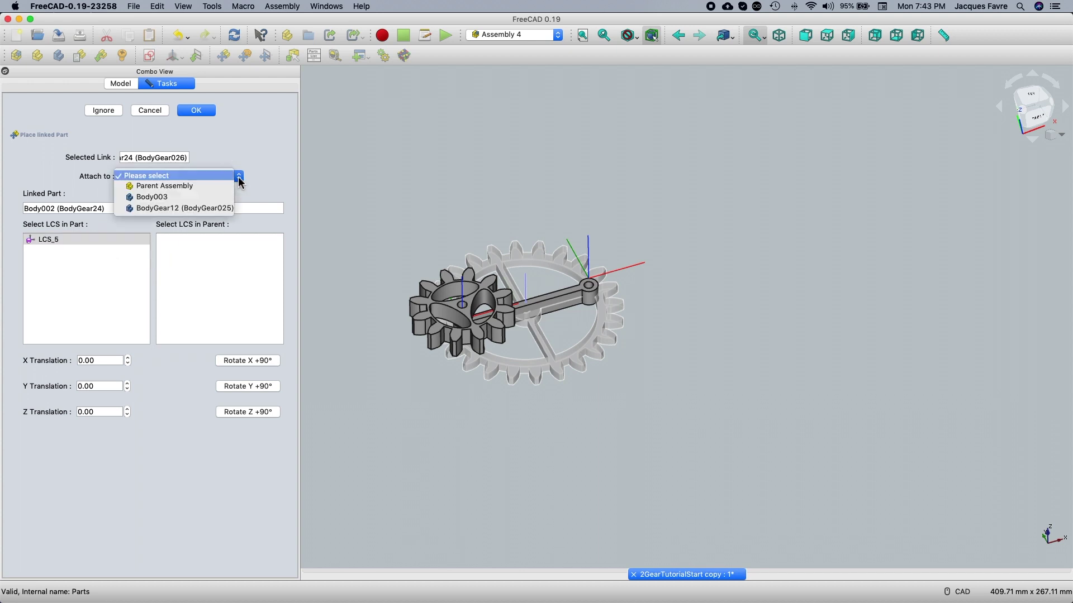
{"action": "left_click", "coordinate": [208, 199]}
{"action": "left_click", "coordinate": [207, 262]}
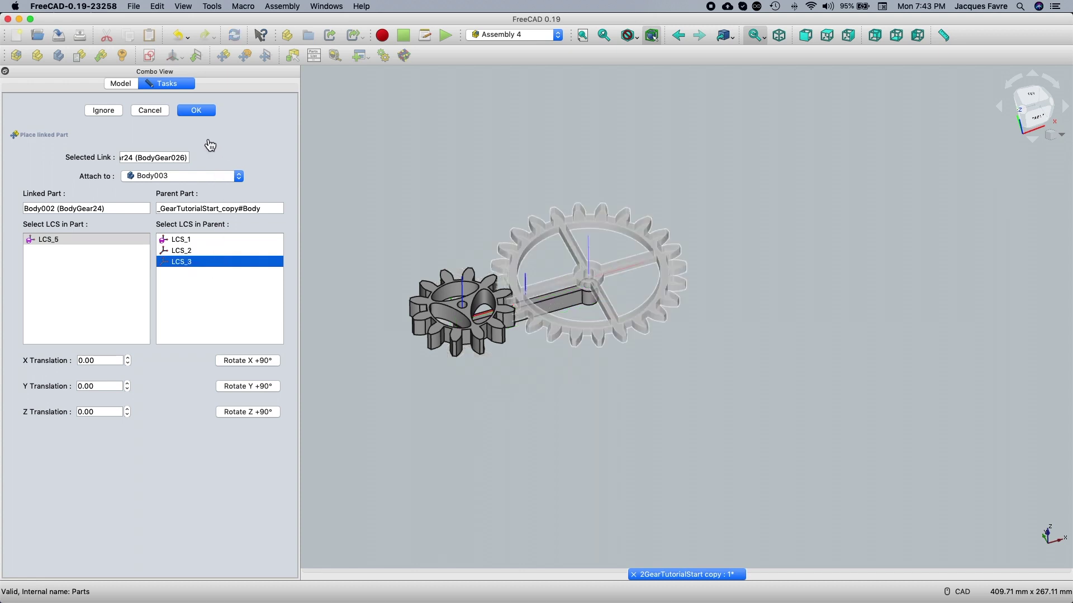
{"action": "left_click", "coordinate": [202, 111]}
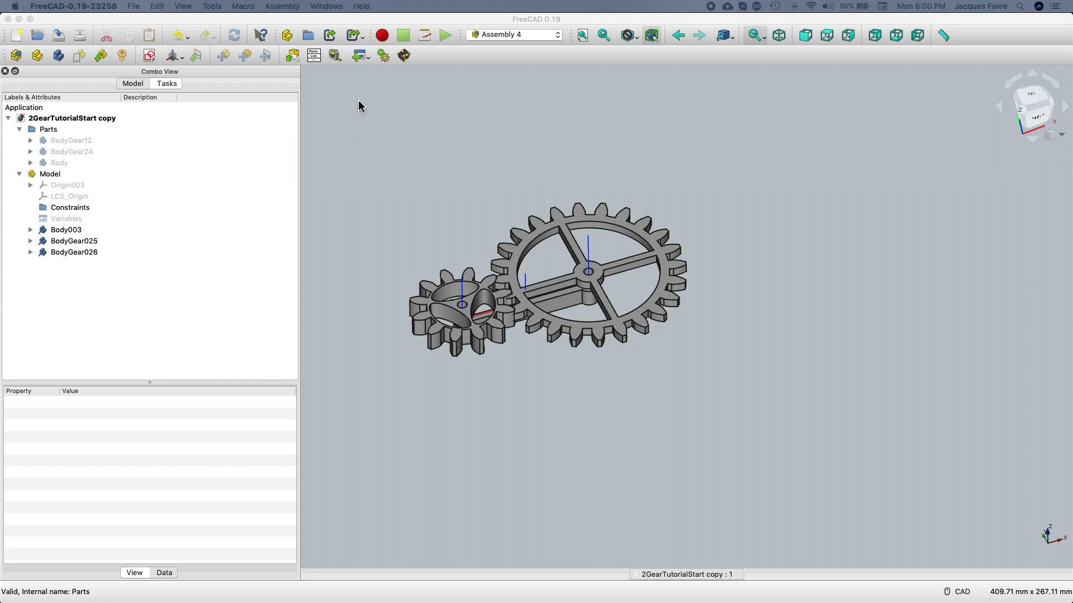
- Add a Float variable named move with value 10.00 to the assembly and check it in the Variables object
{"action": "left_click", "coordinate": [357, 55]}
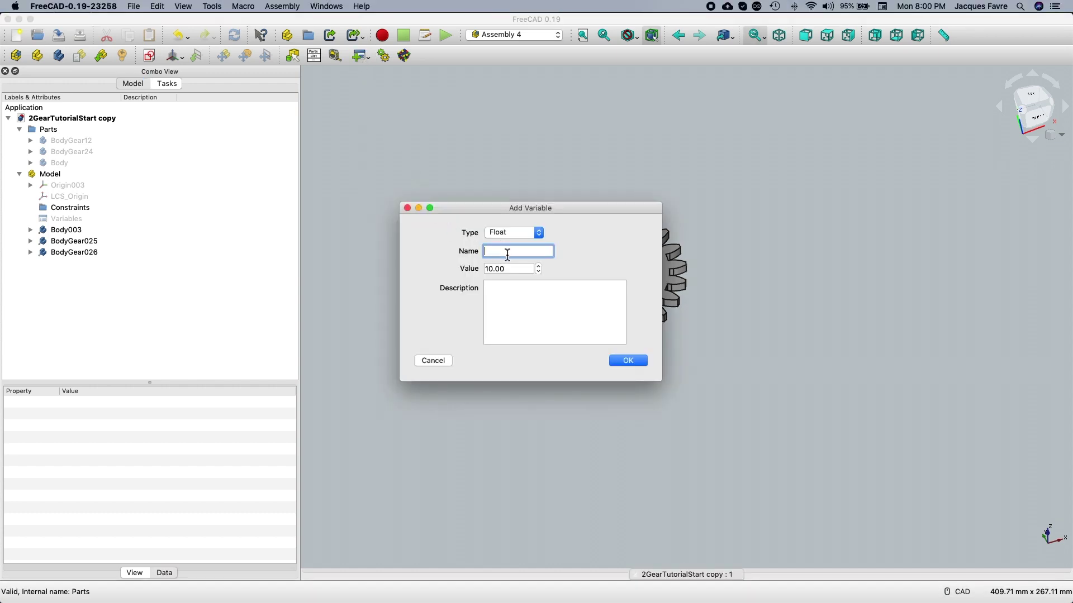
{"action": "type", "text": "mo"}
{"action": "left_click", "coordinate": [640, 363]}
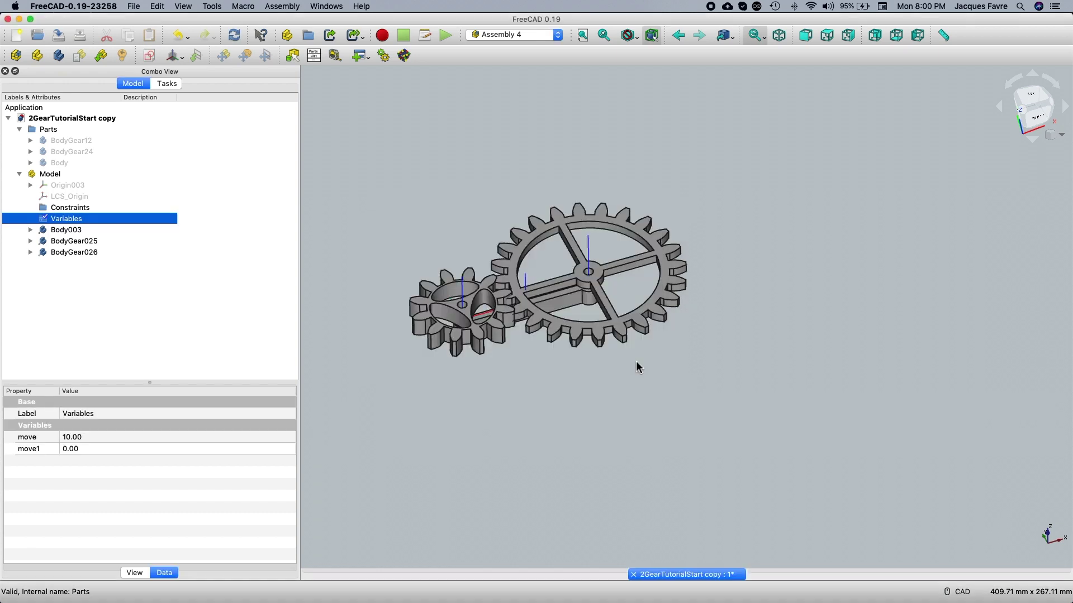
{"action": "left_click", "coordinate": [262, 344]}
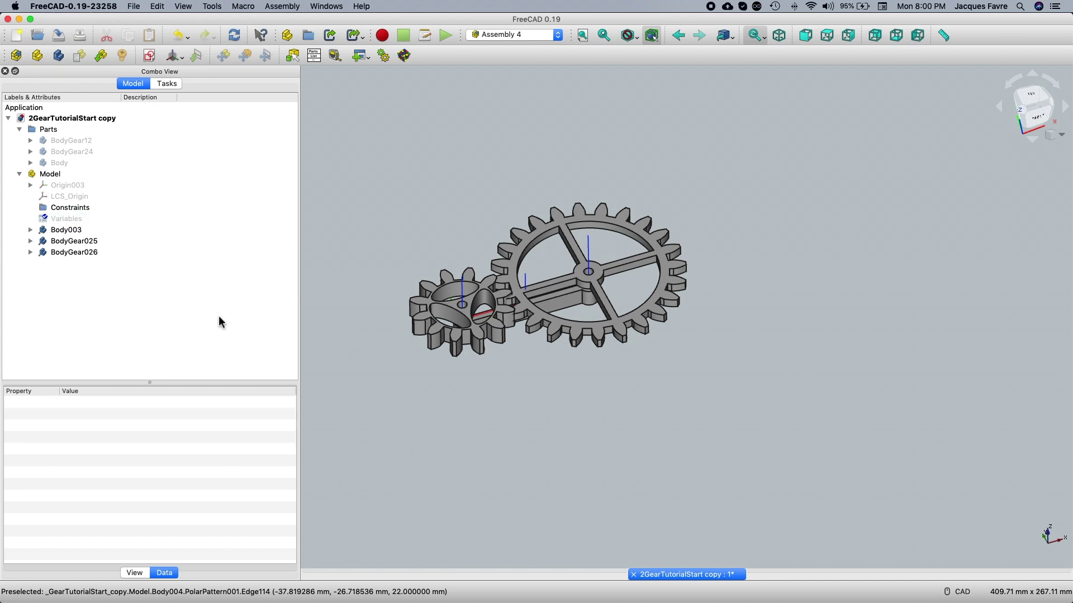
{"action": "left_click", "coordinate": [116, 219]}
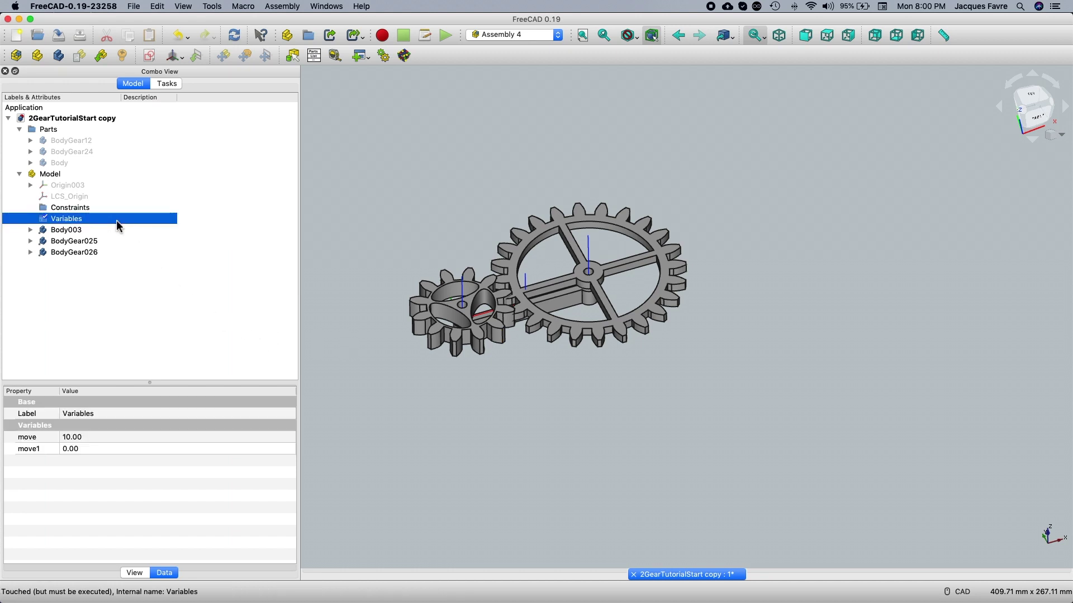
{"action": "left_click", "coordinate": [129, 319]}
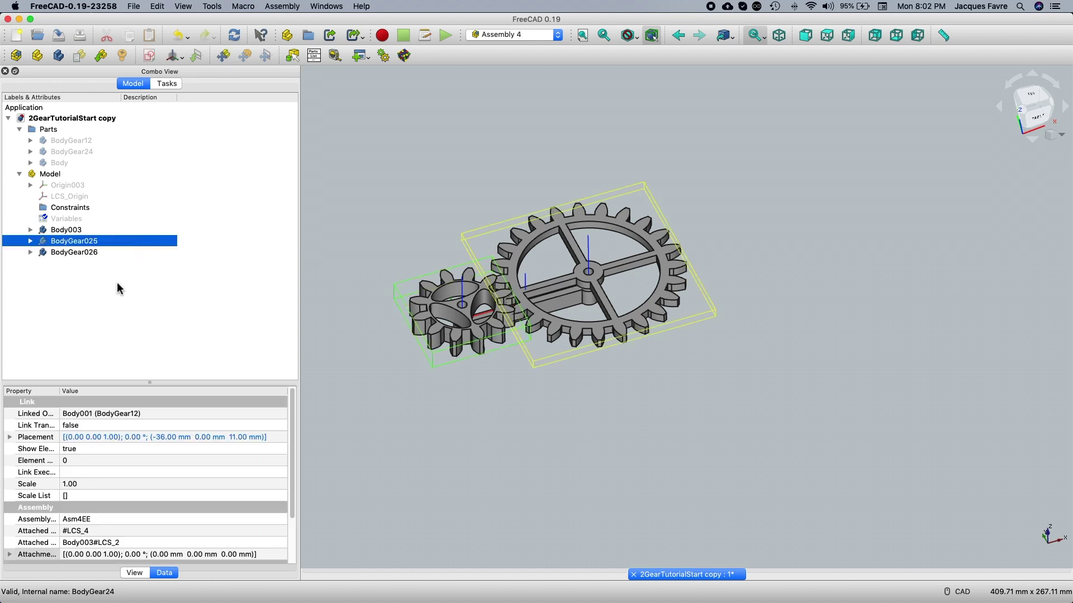
- Drive the Placement angle of the linked small gear BodyGear025 with the expression Variables.move
{"action": "scroll", "coordinate": [123, 417], "scroll_direction": "down", "scroll_amount": 3}
{"action": "left_click_drag", "start_coordinate": [150, 384], "coordinate": [152, 291]}
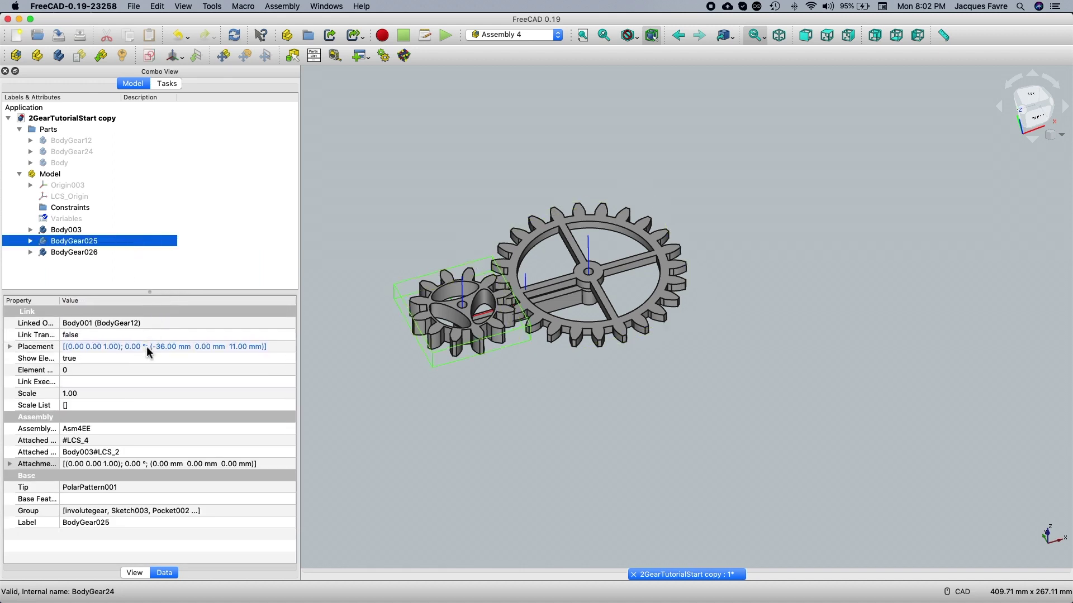
{"action": "left_click", "coordinate": [10, 348]}
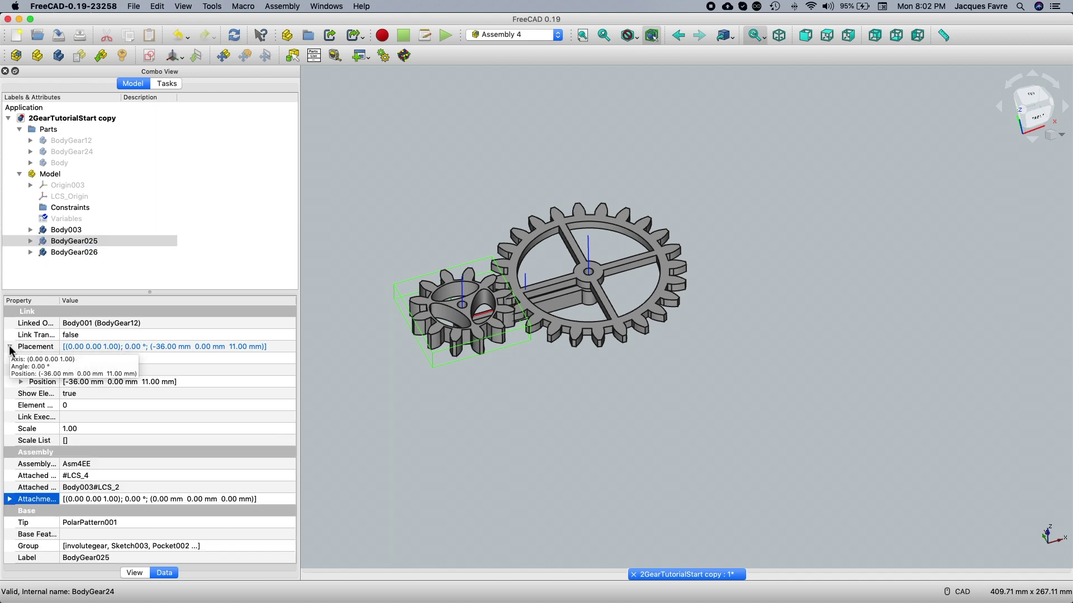
{"action": "left_click", "coordinate": [174, 359]}
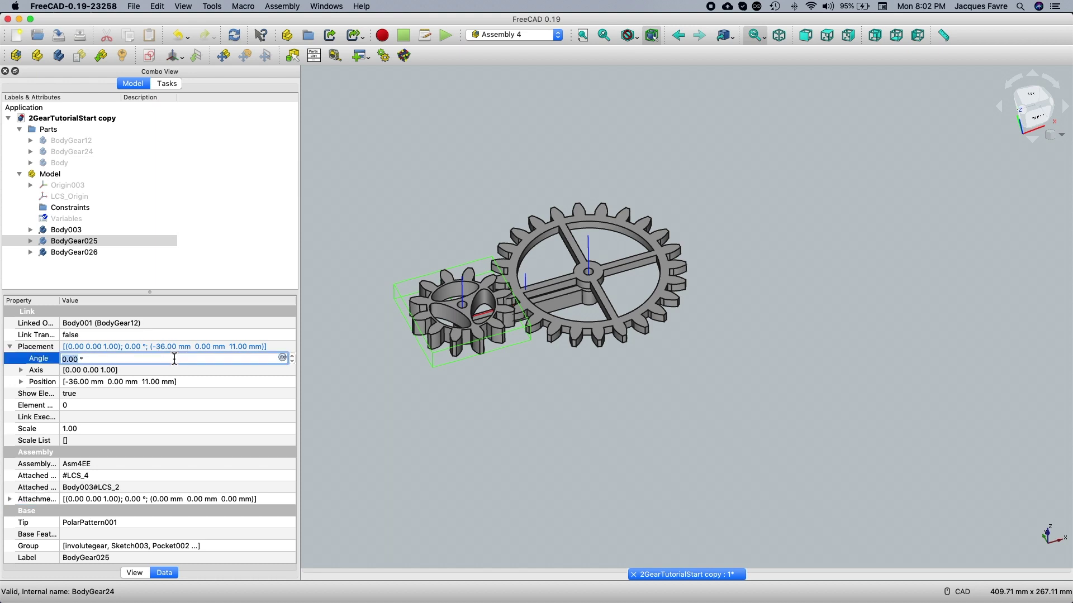
{"action": "left_click", "coordinate": [283, 358]}
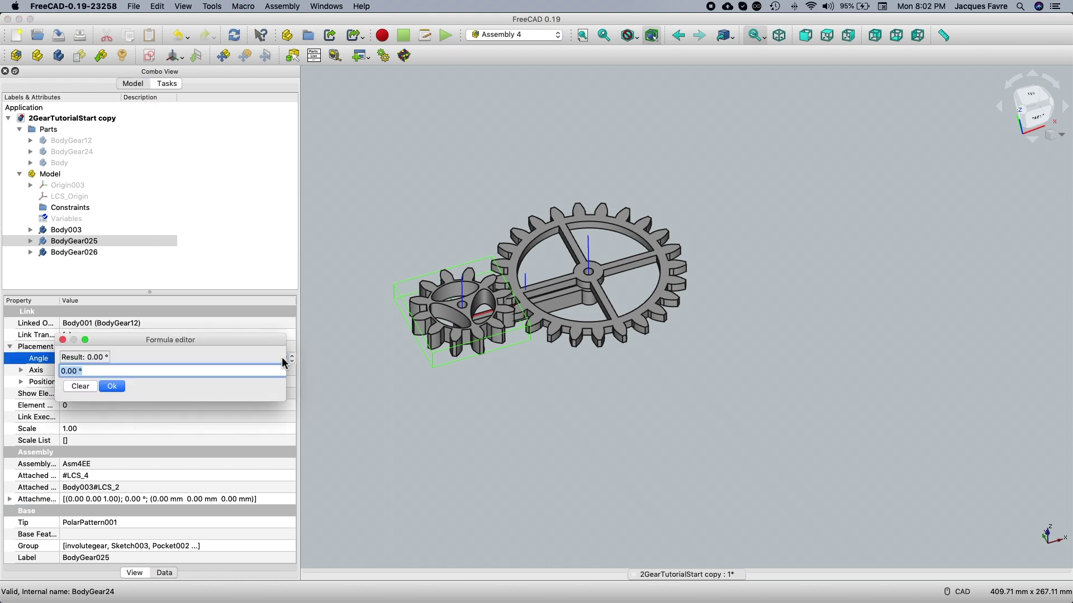
{"action": "type", "text": "v"}
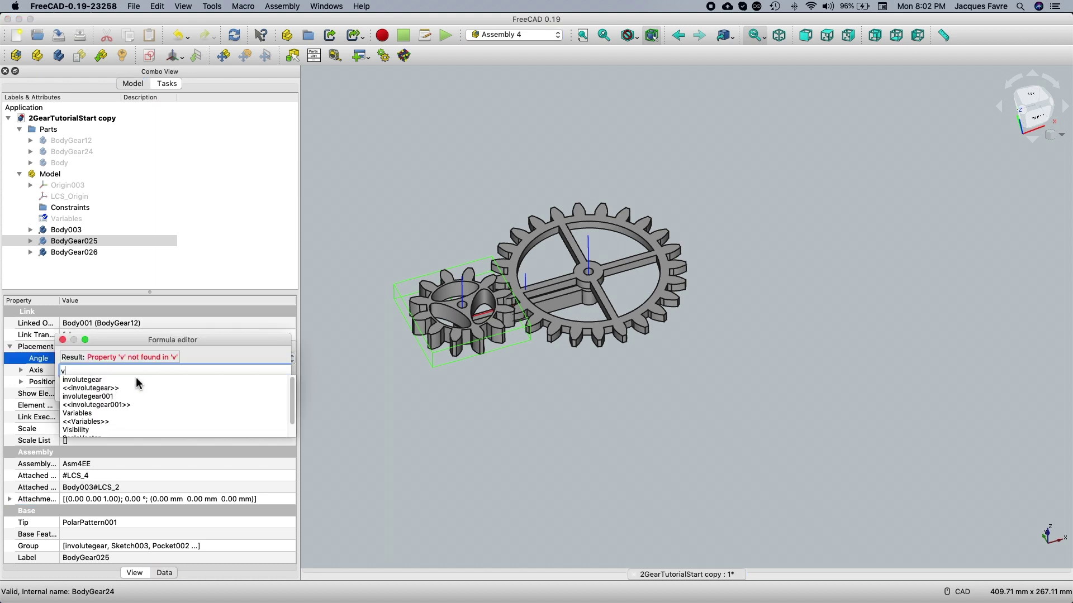
{"action": "left_click", "coordinate": [98, 415]}
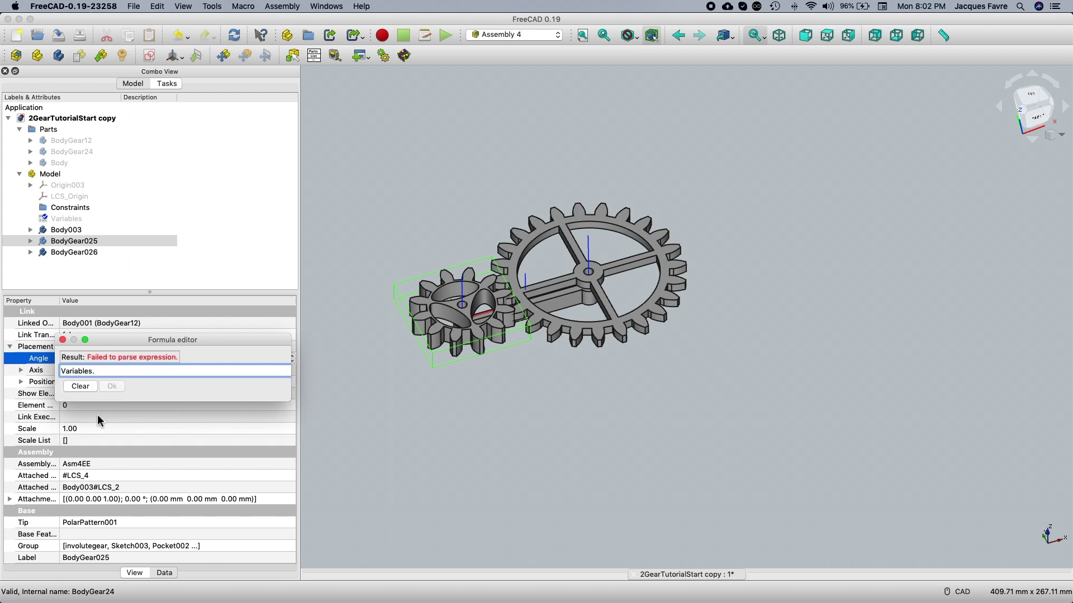
{"action": "type", "text": "move"}
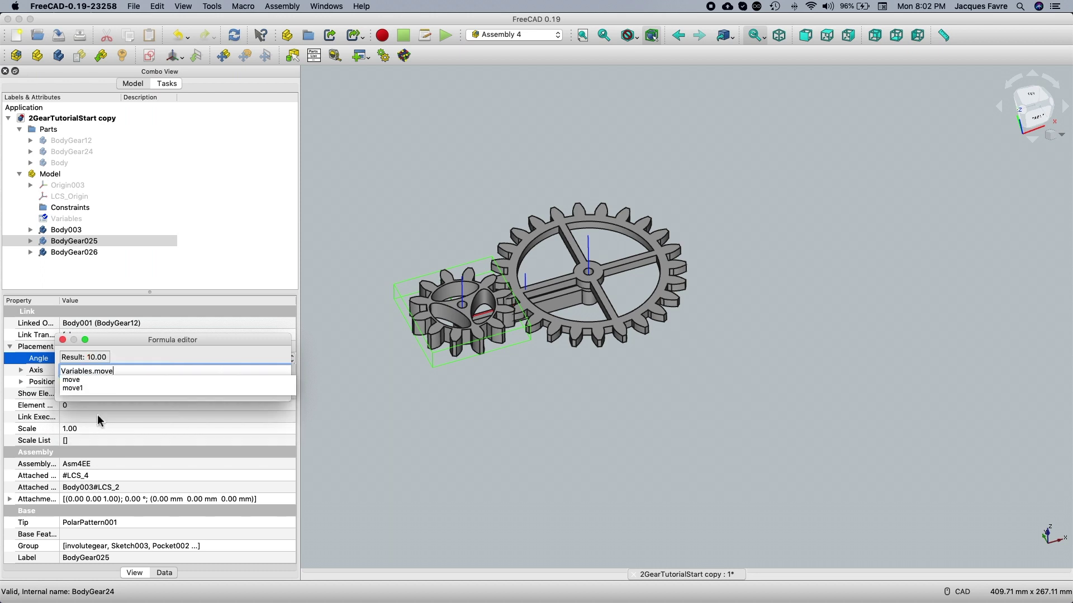
{"action": "key", "text": "Return"}
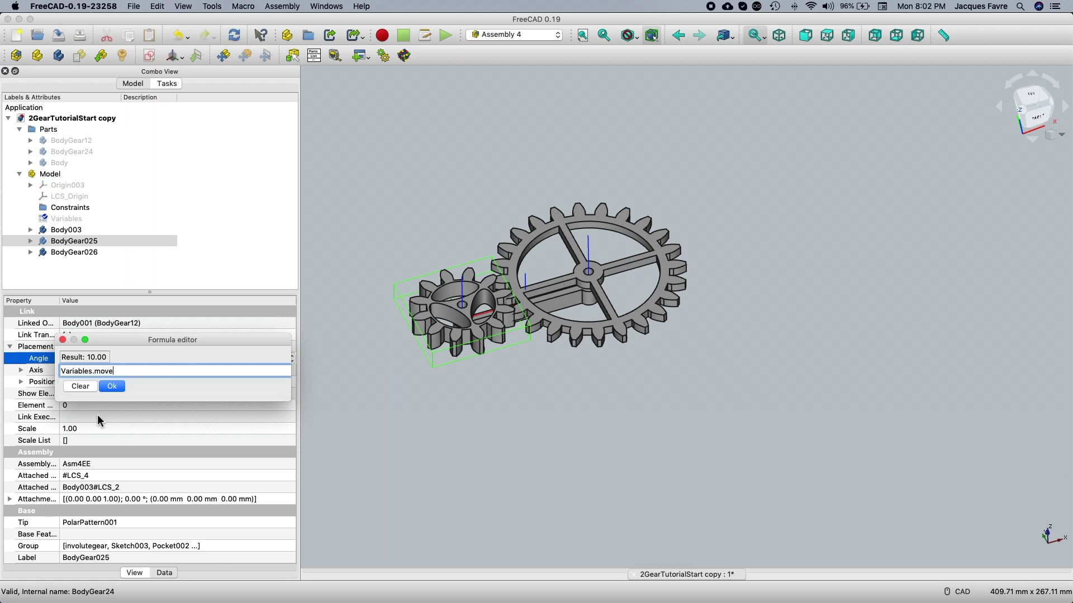
{"action": "left_click", "coordinate": [115, 388]}
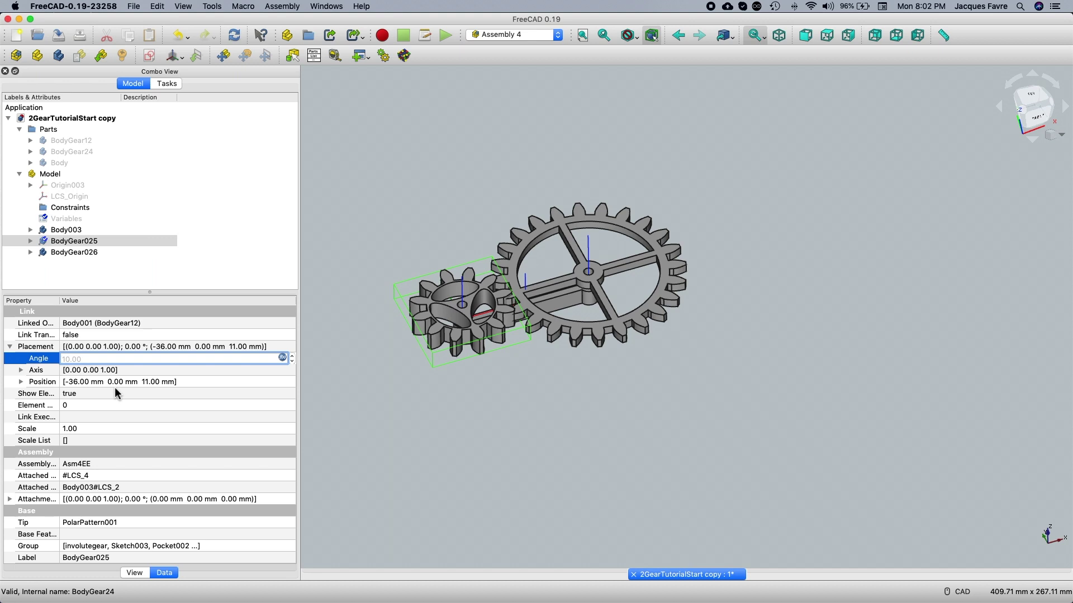
- Animate the assembly with the move variable ranging from 0 to 300, then close the animation
{"action": "left_click", "coordinate": [384, 56]}
{"action": "left_click_drag", "start_coordinate": [568, 235], "coordinate": [493, 228]}
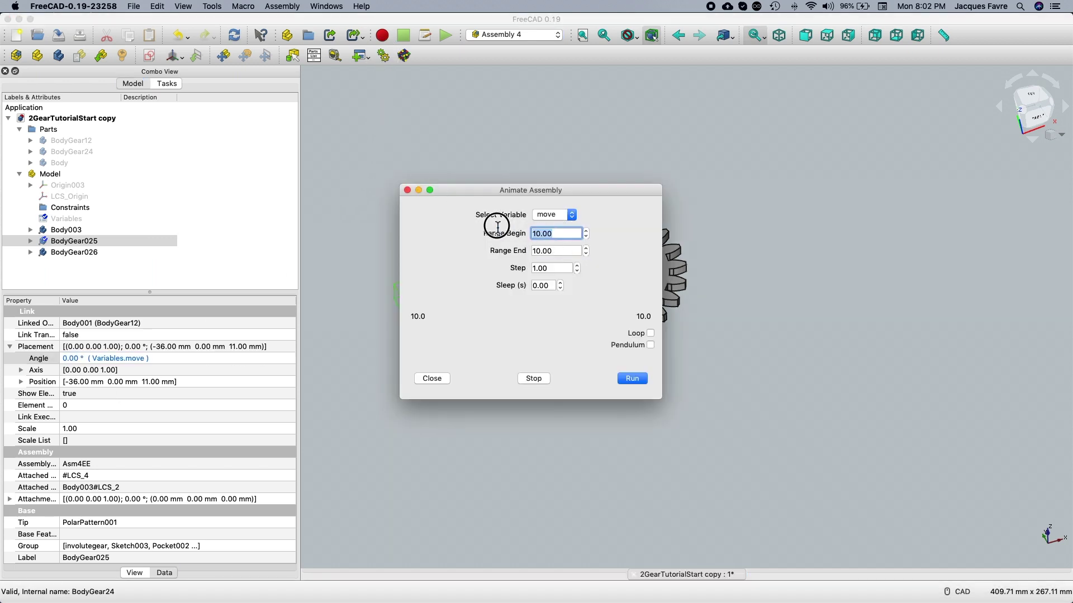
{"action": "type", "text": "0"}
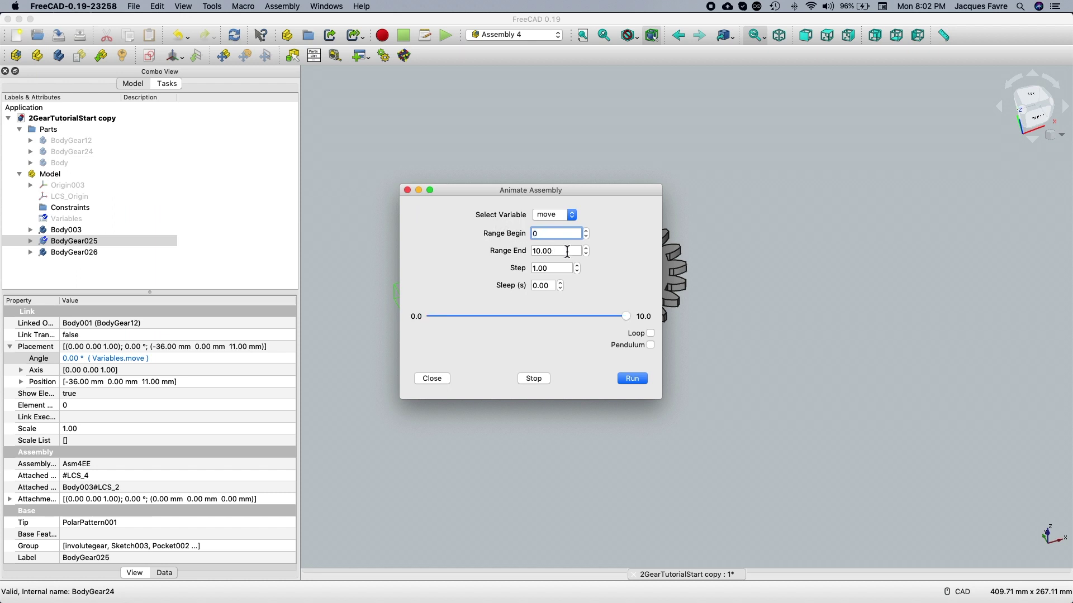
{"action": "left_click_drag", "start_coordinate": [566, 251], "coordinate": [499, 254]}
{"action": "type", "text": "300"}
{"action": "left_click", "coordinate": [526, 344]}
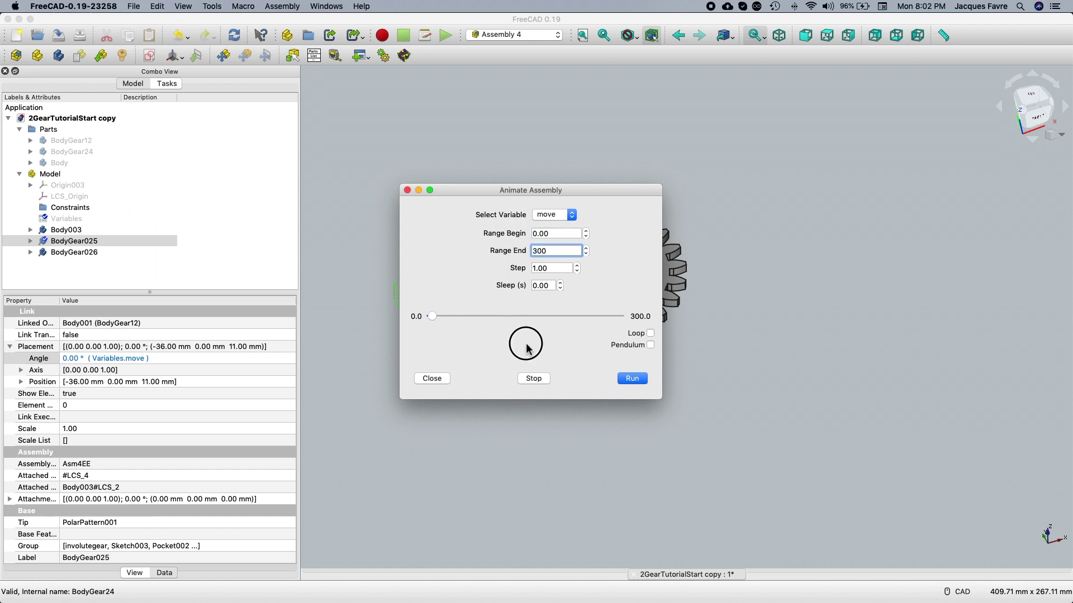
{"action": "left_click_drag", "start_coordinate": [612, 193], "coordinate": [939, 301]}
{"action": "left_click", "coordinate": [971, 491]}
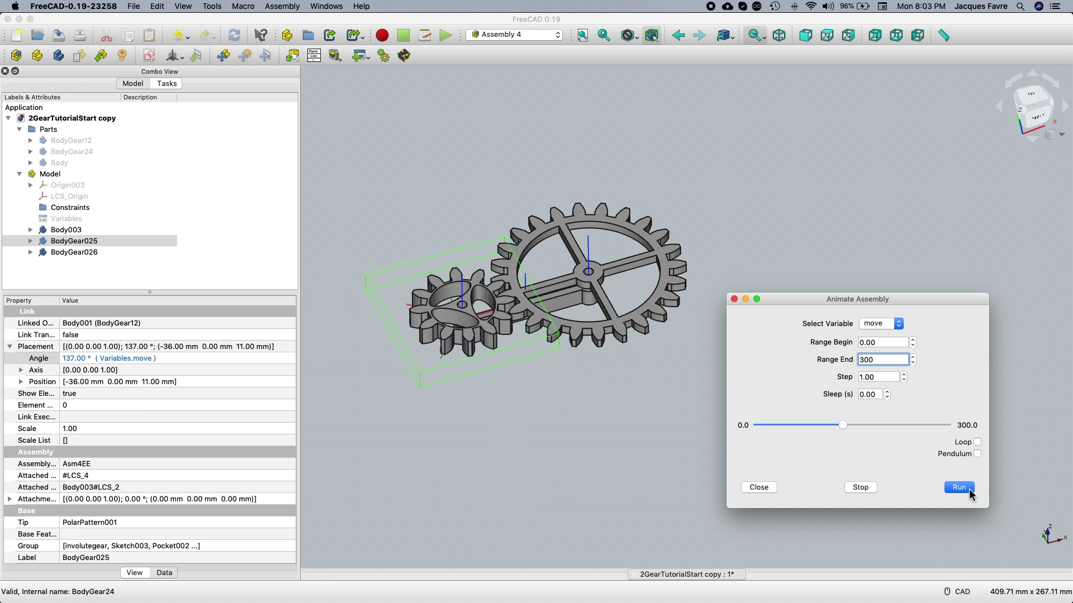
{"action": "left_click", "coordinate": [758, 487]}
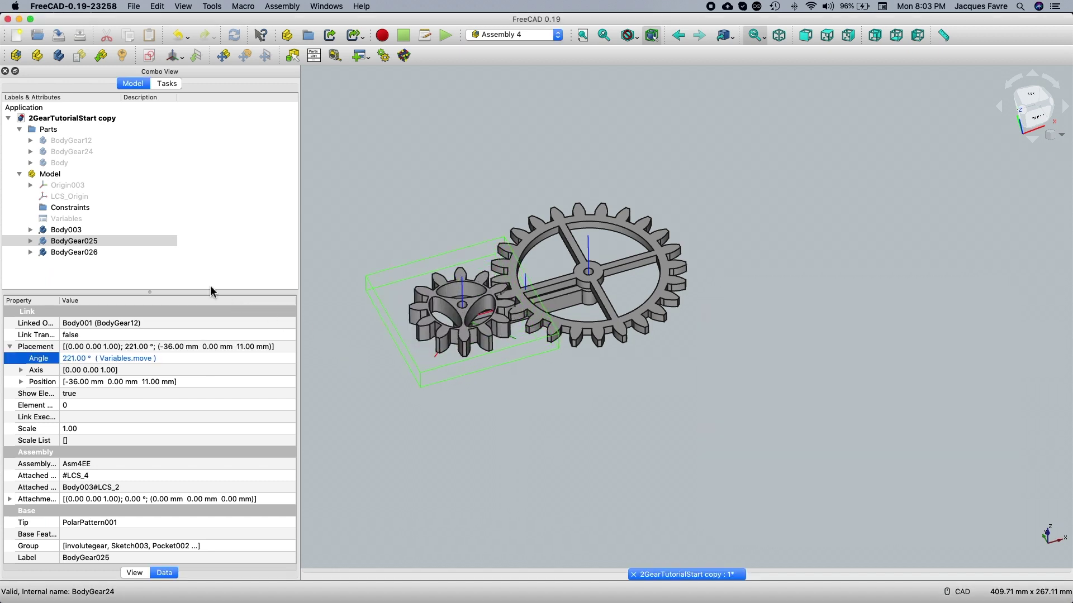
- Drive the Placement angle of the linked large gear BodyGear026 with the expression Variables.move
{"action": "left_click", "coordinate": [204, 281]}
{"action": "left_click", "coordinate": [132, 252]}
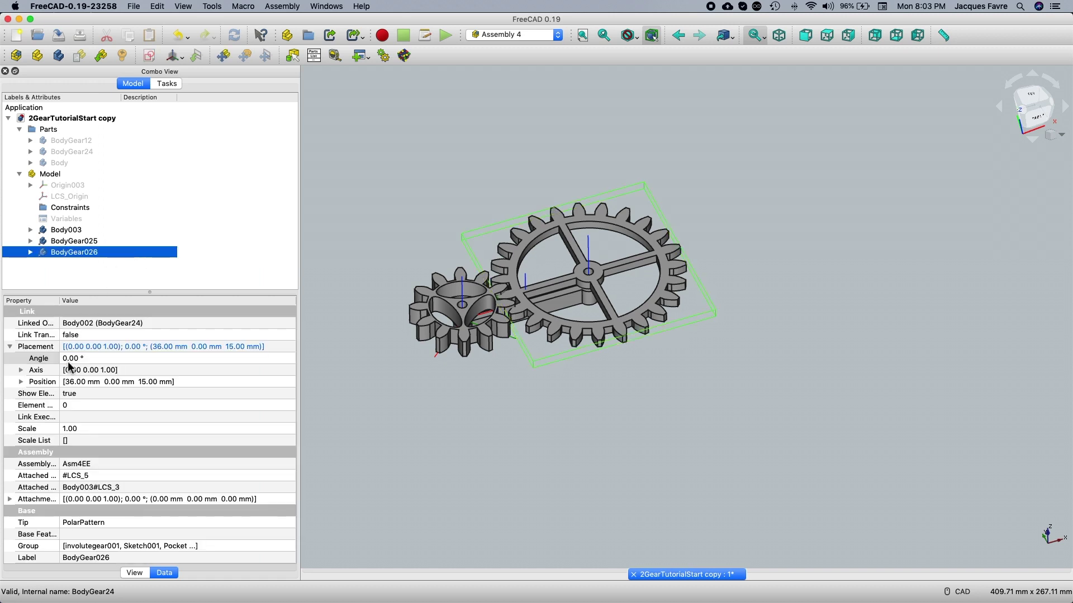
{"action": "left_click", "coordinate": [97, 360]}
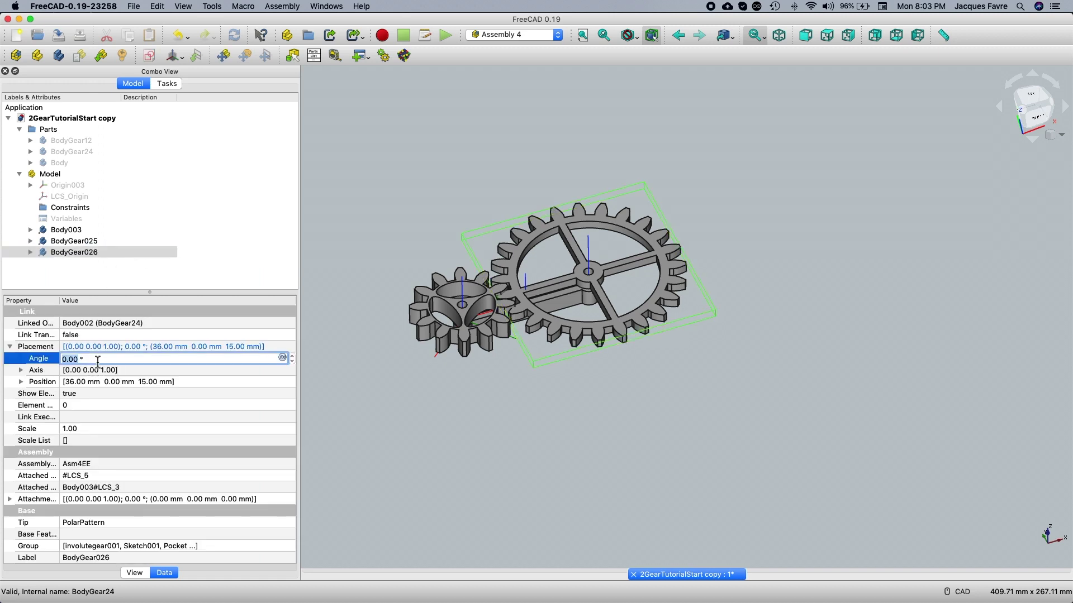
{"action": "left_click", "coordinate": [283, 358]}
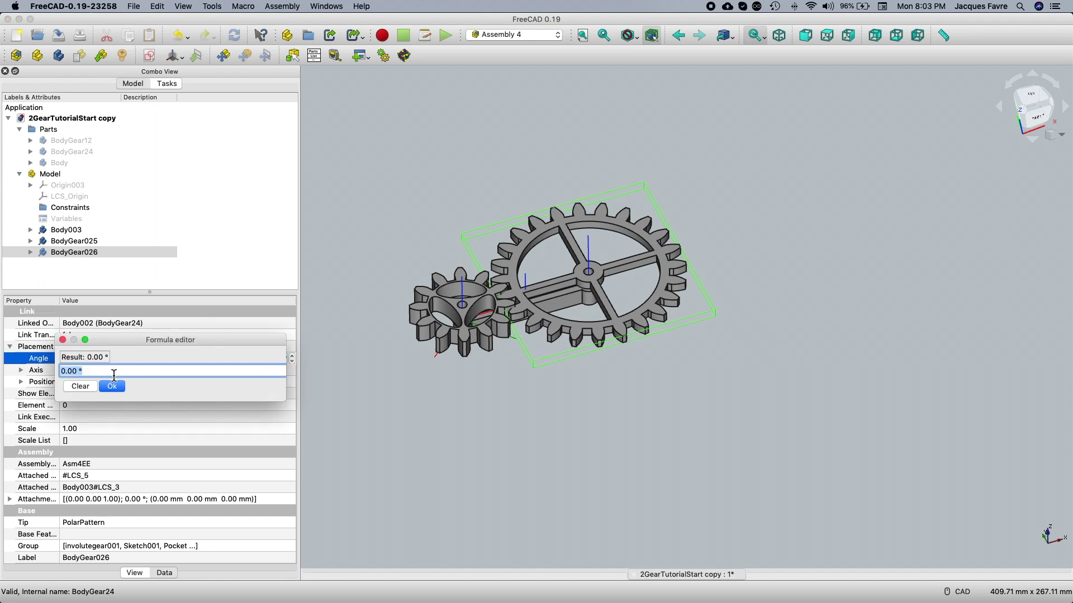
{"action": "type", "text": "var"}
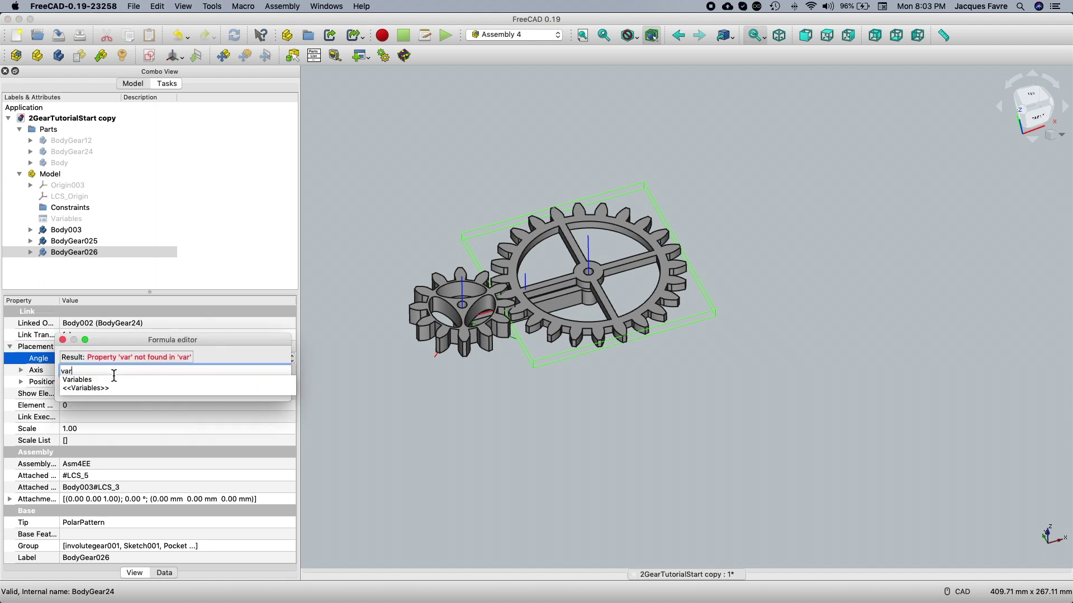
{"action": "left_click", "coordinate": [78, 380]}
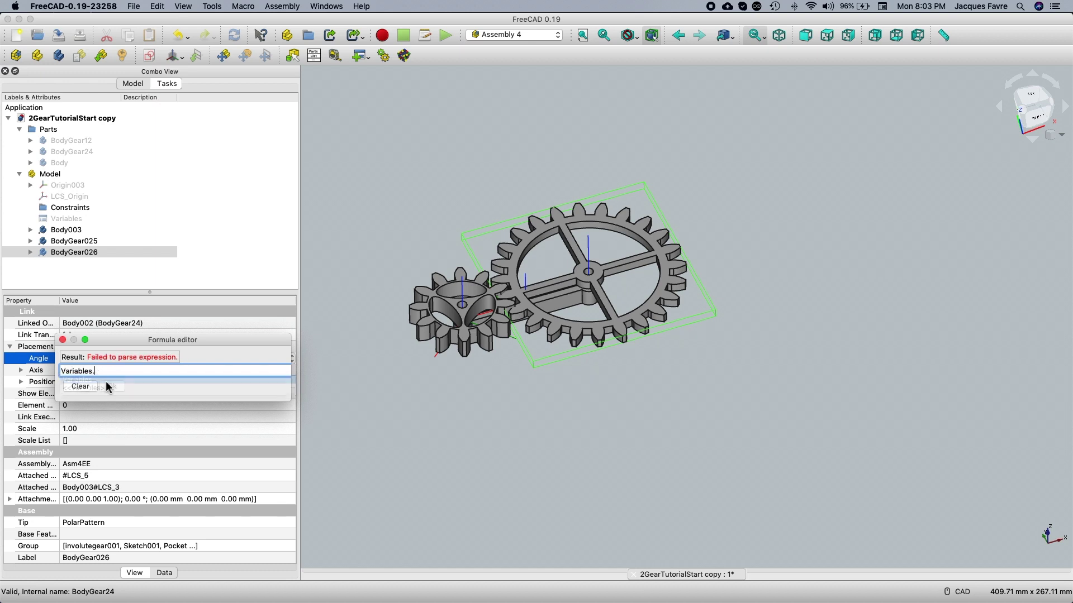
{"action": "type", "text": "mo"}
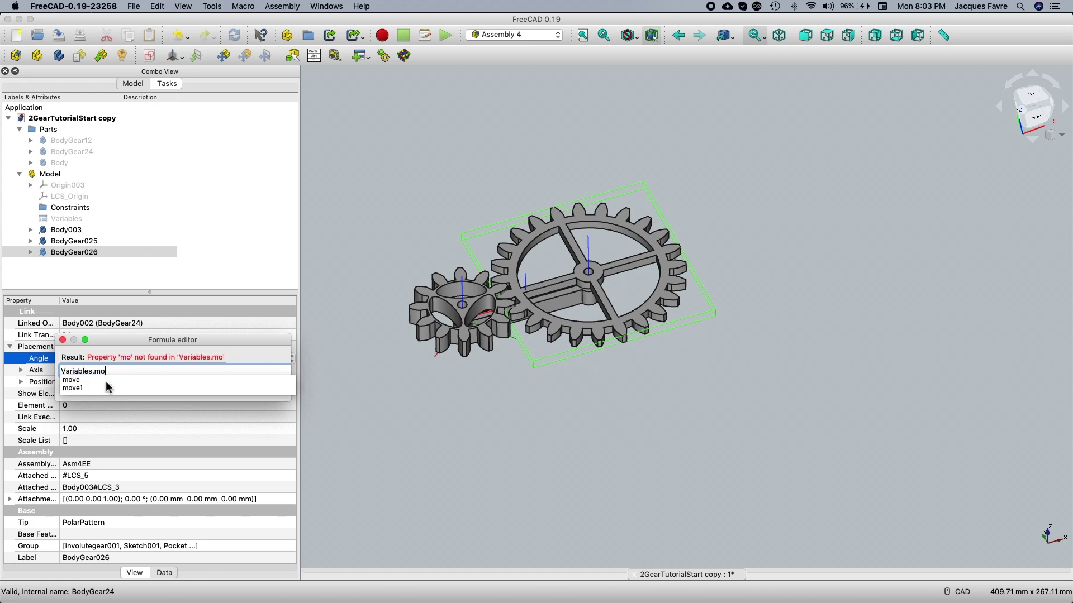
{"action": "type", "text": "ve"}
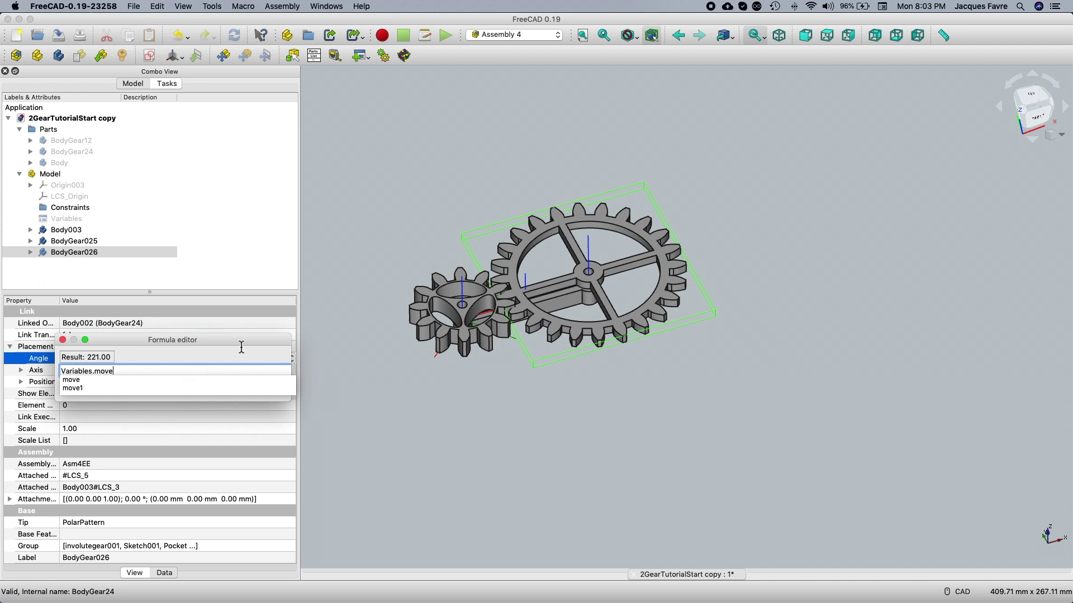
{"action": "left_click_drag", "start_coordinate": [239, 338], "coordinate": [237, 316]}
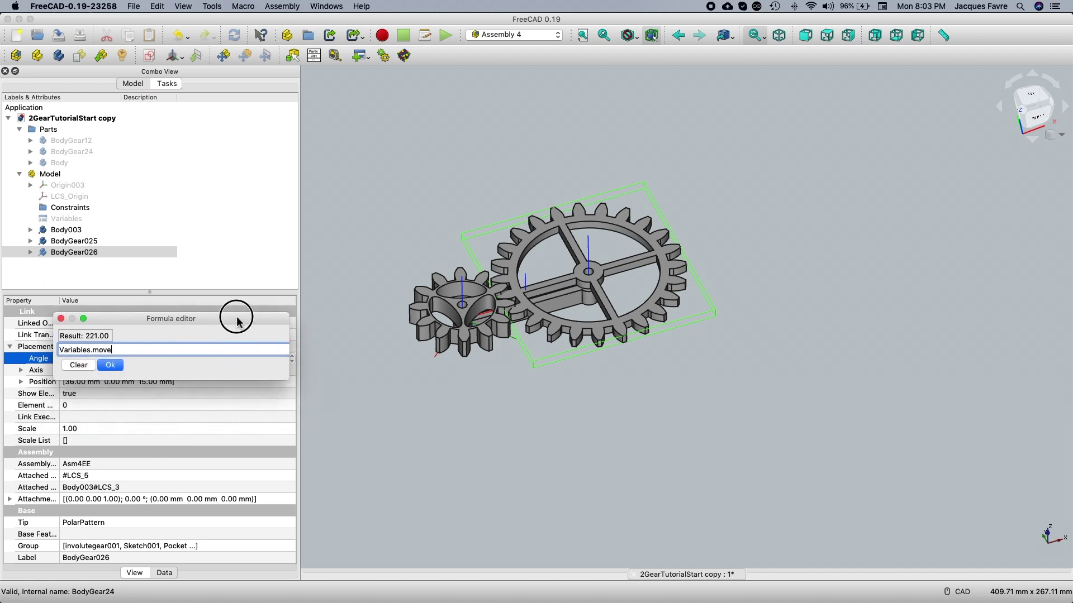
{"action": "left_click", "coordinate": [112, 365]}
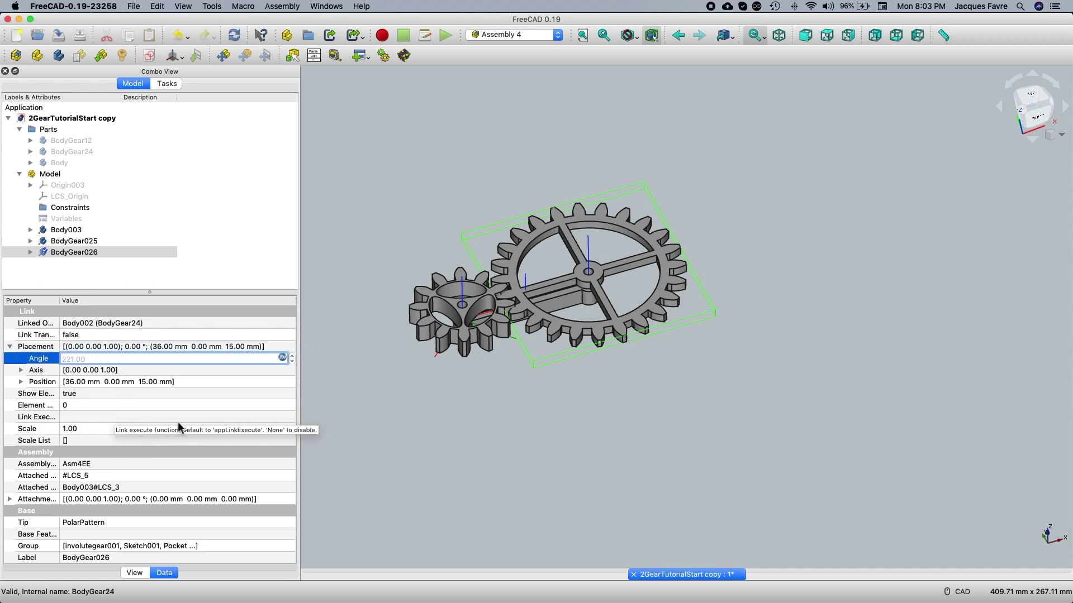
{"action": "left_click", "coordinate": [405, 485]}
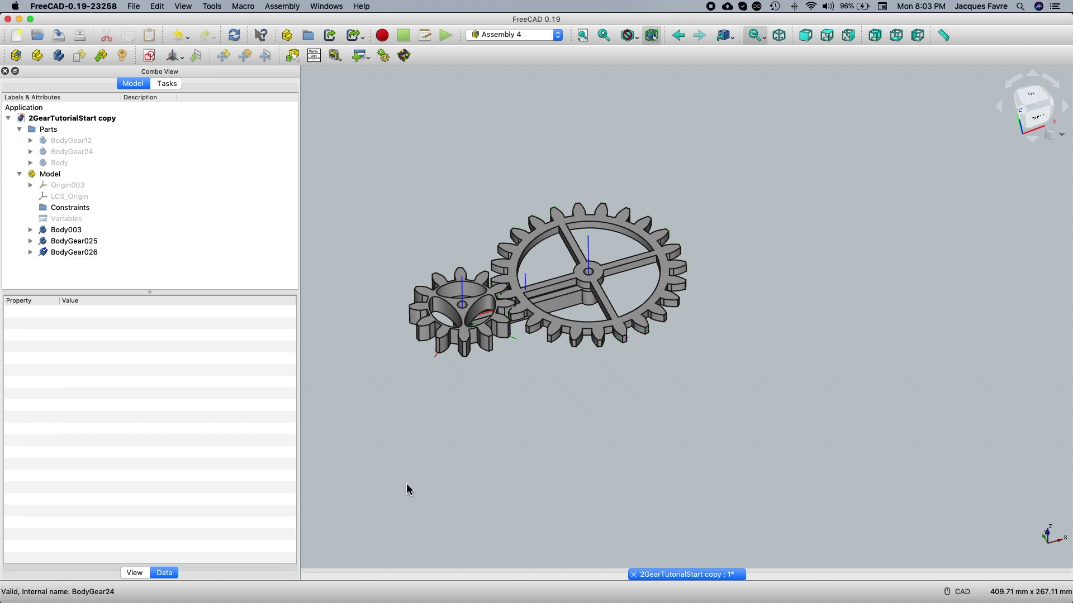
- Animate the assembly with the move variable ranging from 0 to 300, stopping the run partway
{"action": "left_click", "coordinate": [383, 55]}
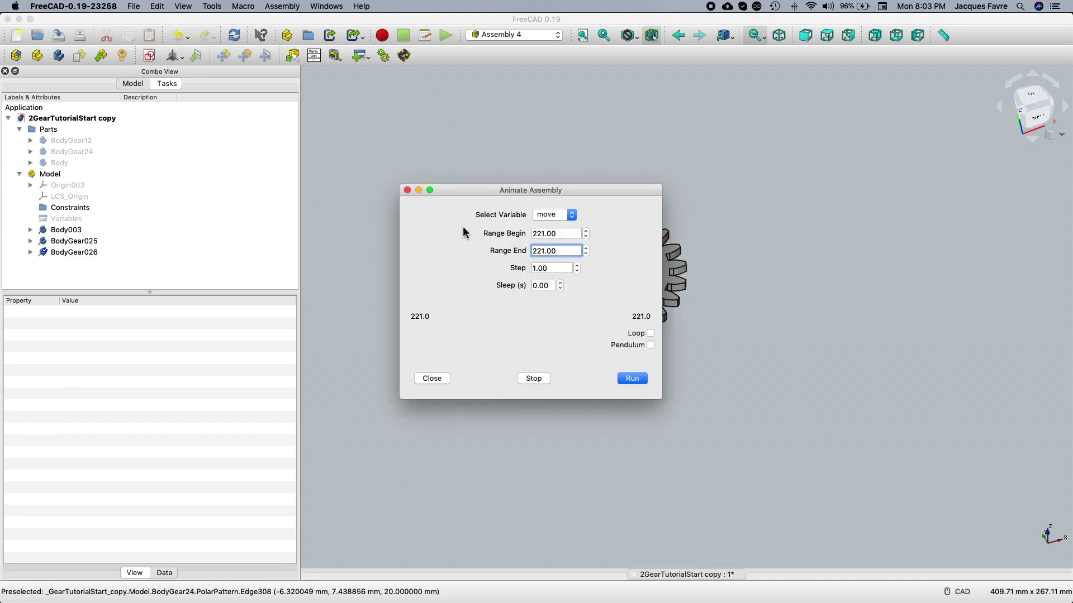
{"action": "left_click", "coordinate": [638, 385]}
{"action": "left_click_drag", "start_coordinate": [596, 186], "coordinate": [901, 287]}
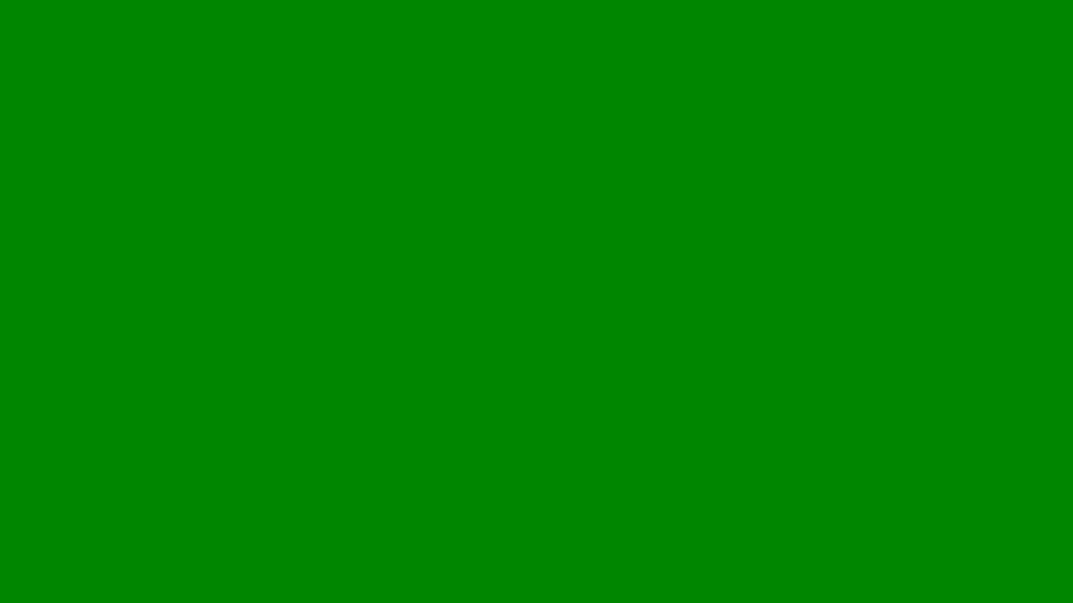
{"action": "double_click", "coordinate": [864, 350]}
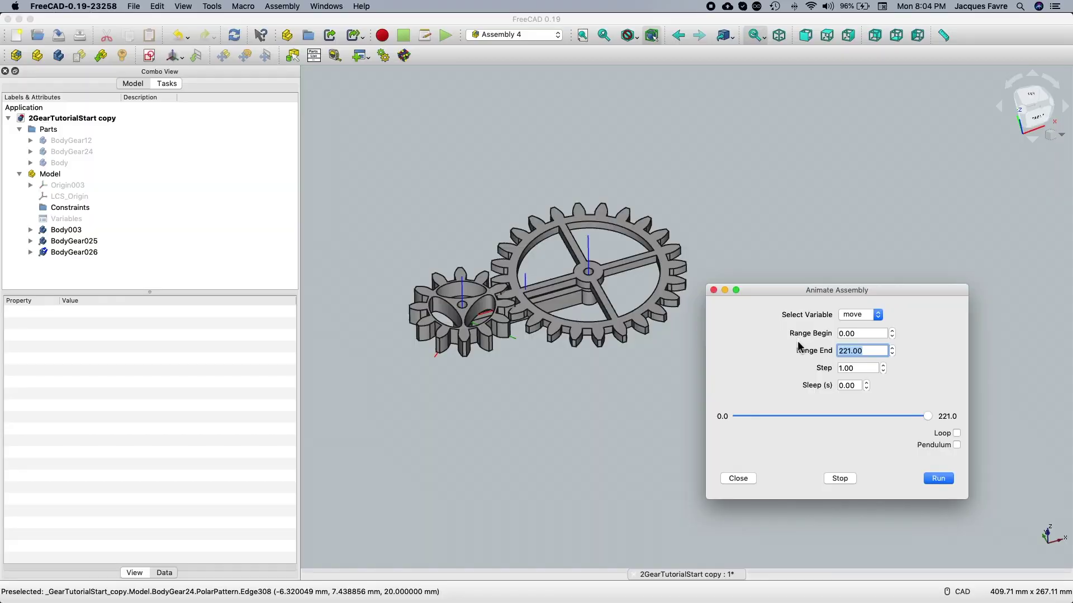
{"action": "type", "text": "300"}
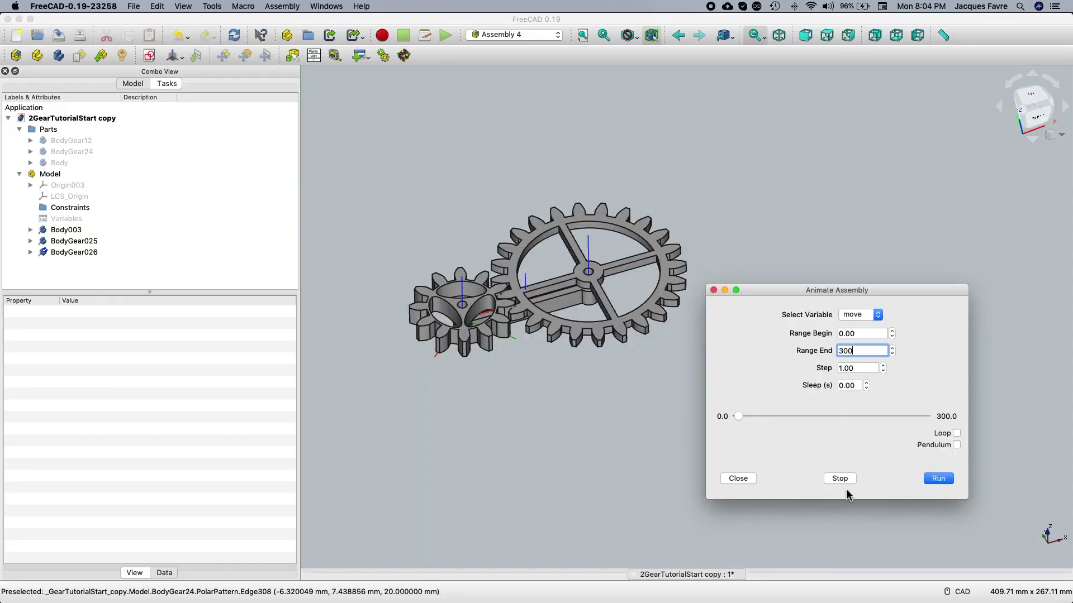
{"action": "left_click", "coordinate": [941, 479]}
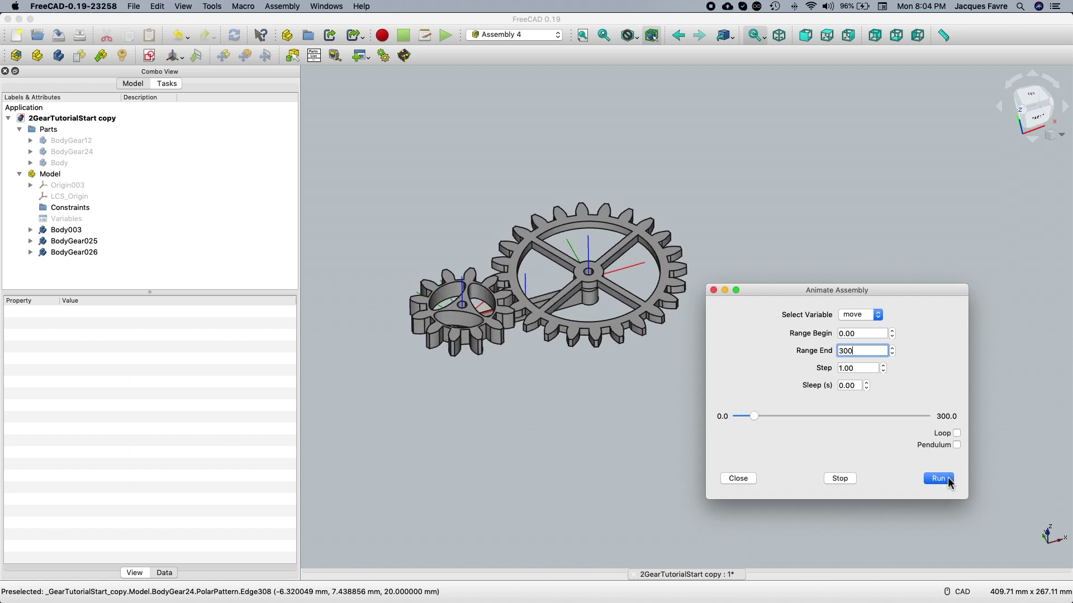
{"action": "left_click", "coordinate": [841, 479]}
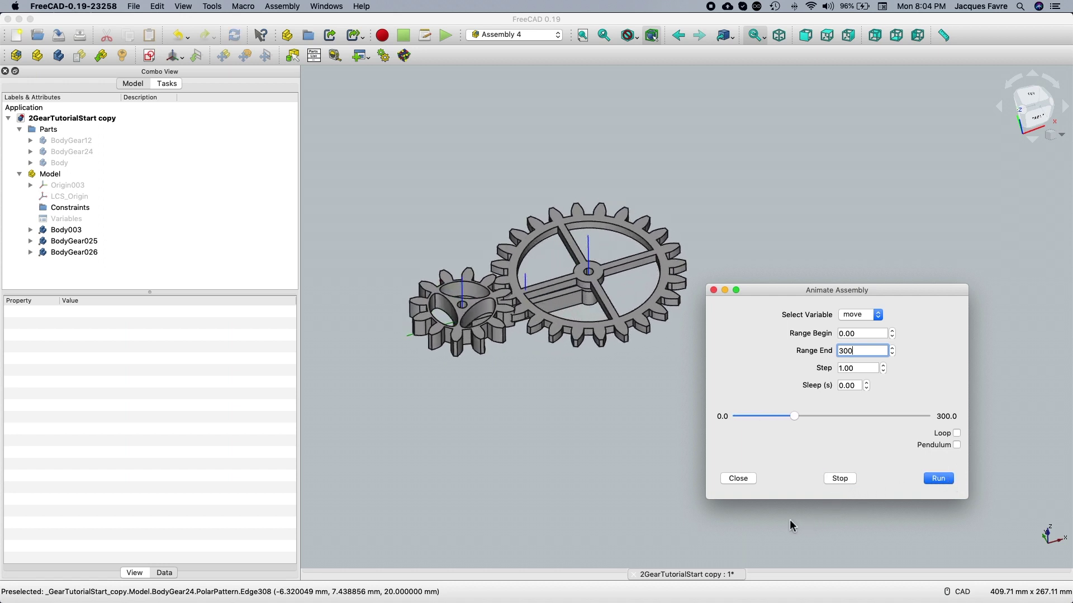
- Change the Placement angle expression of BodyGear026 to Variables.move/2
{"action": "left_click", "coordinate": [550, 497]}
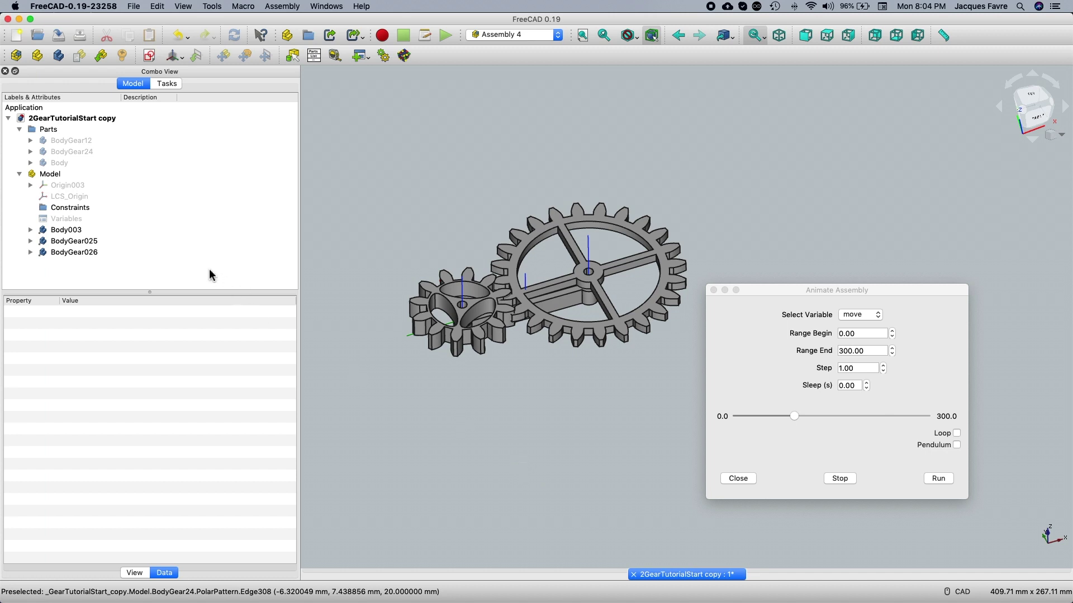
{"action": "left_click", "coordinate": [134, 251]}
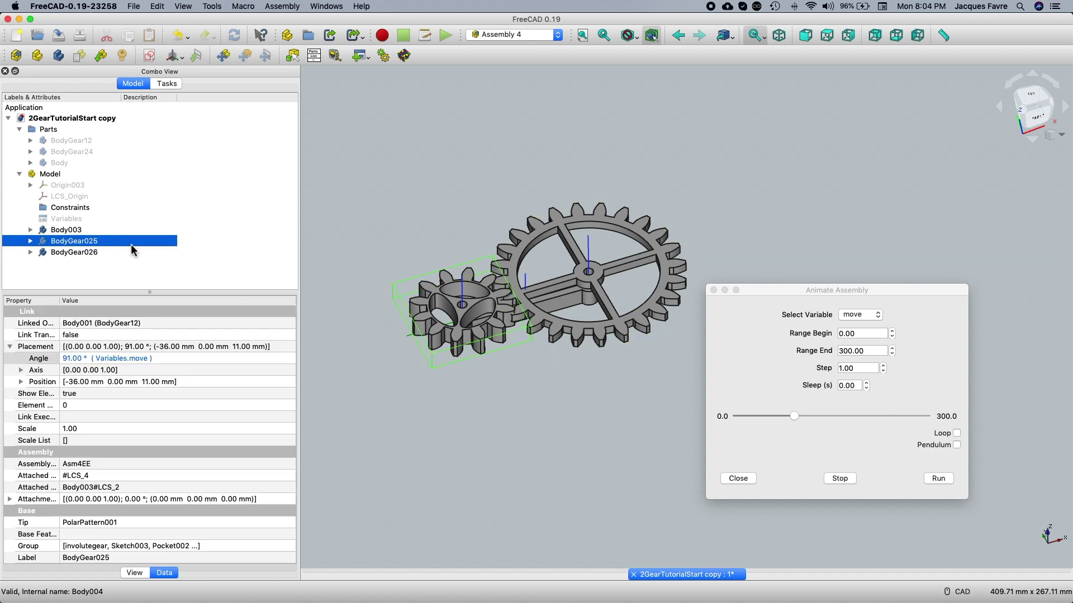
{"action": "left_click", "coordinate": [130, 253]}
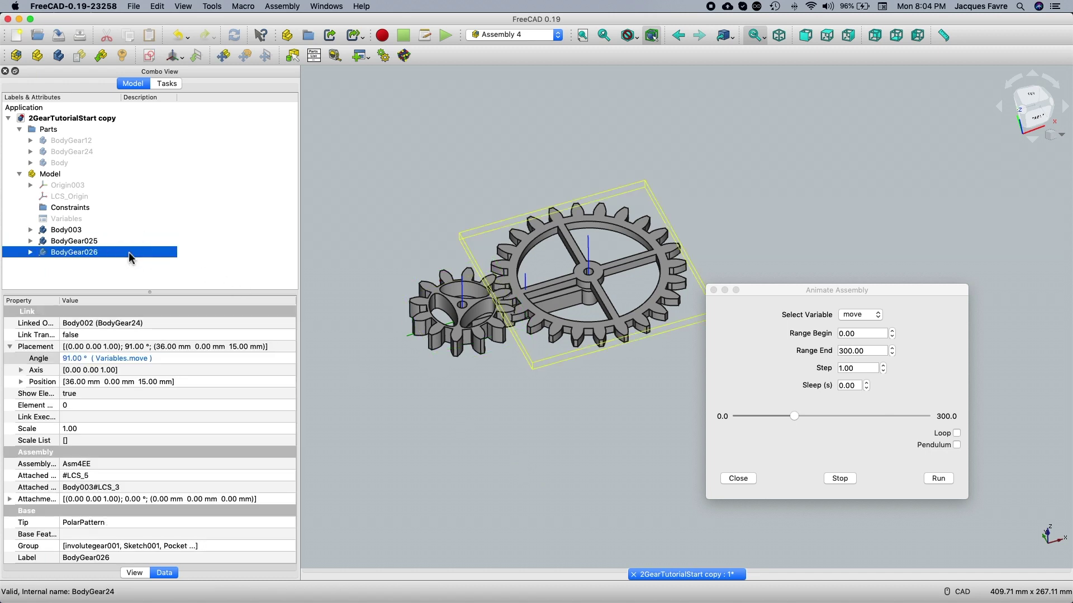
{"action": "left_click", "coordinate": [174, 359]}
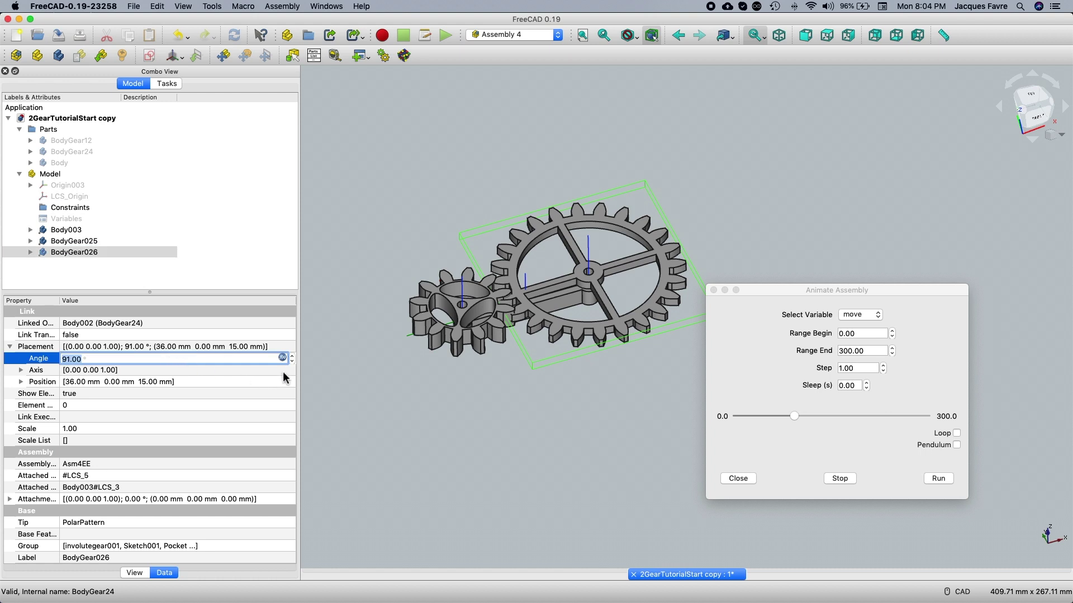
{"action": "left_click", "coordinate": [283, 358]}
{"action": "left_click", "coordinate": [139, 371]}
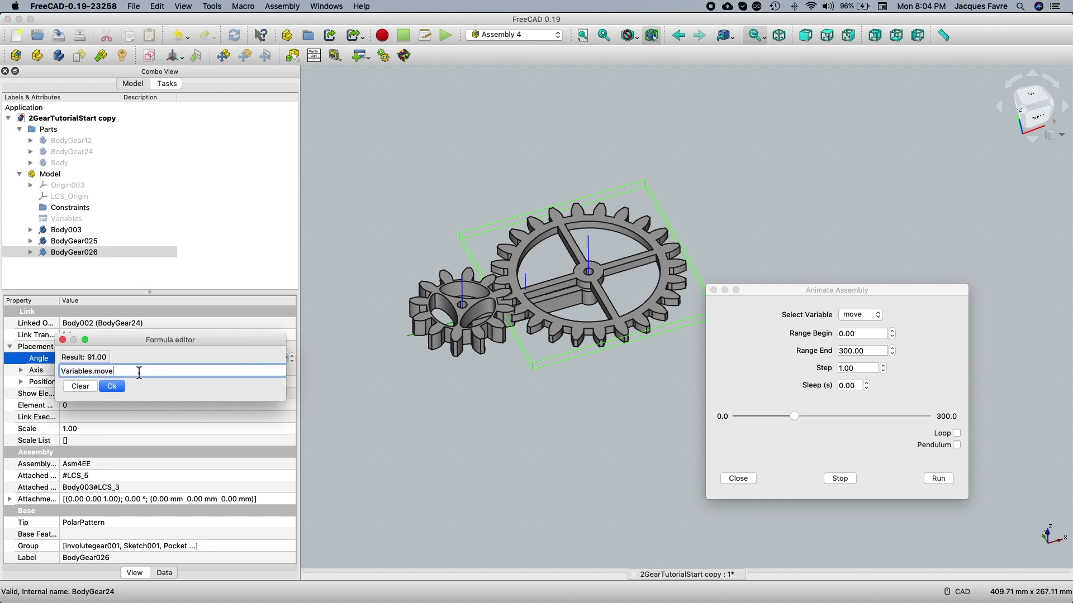
{"action": "type", "text": "/"}
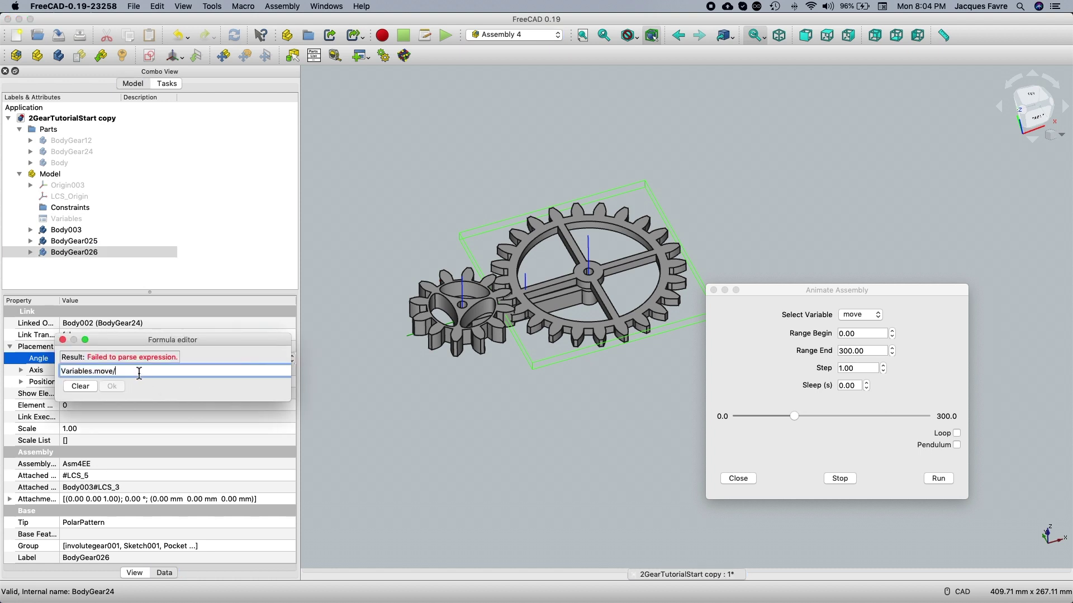
{"action": "type", "text": "2"}
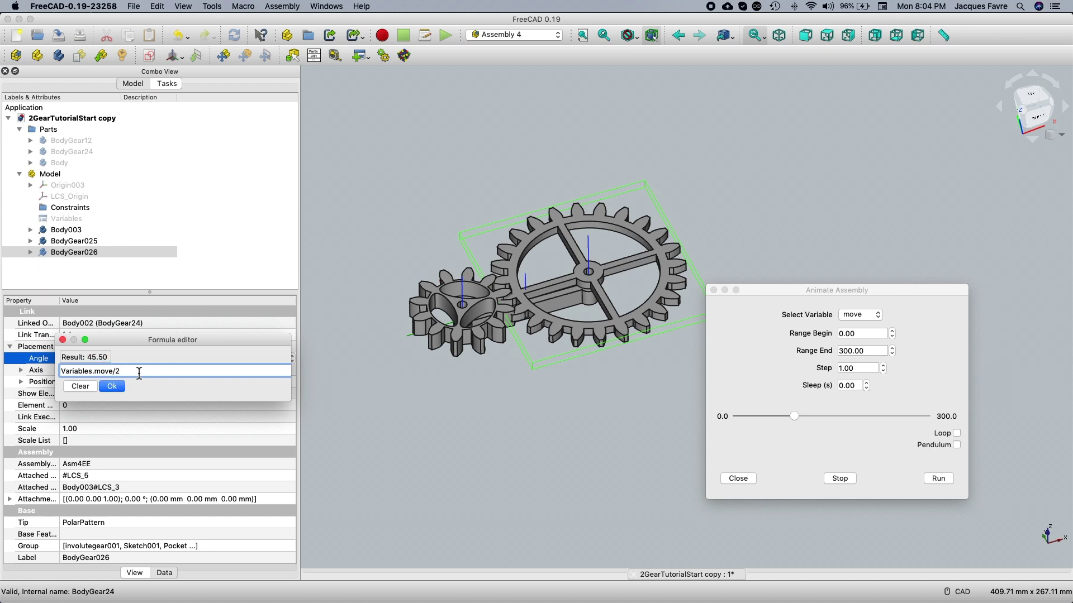
{"action": "left_click", "coordinate": [121, 388]}
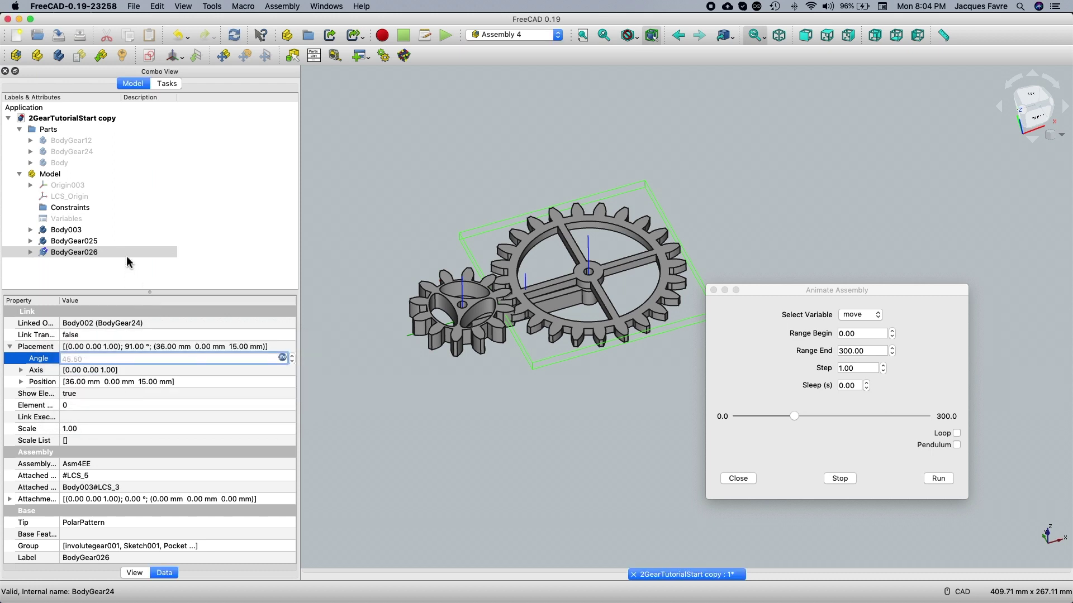
- Negate the Variables.move expression that drives the Placement angle of the small gear BodyGear025
{"action": "left_click", "coordinate": [126, 244]}
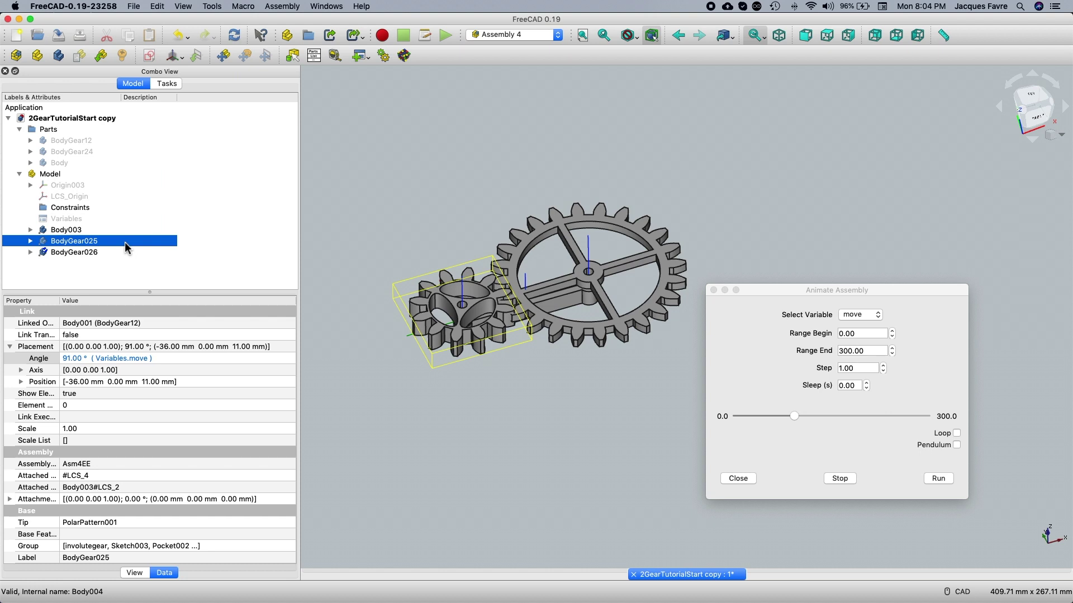
{"action": "left_click", "coordinate": [183, 359]}
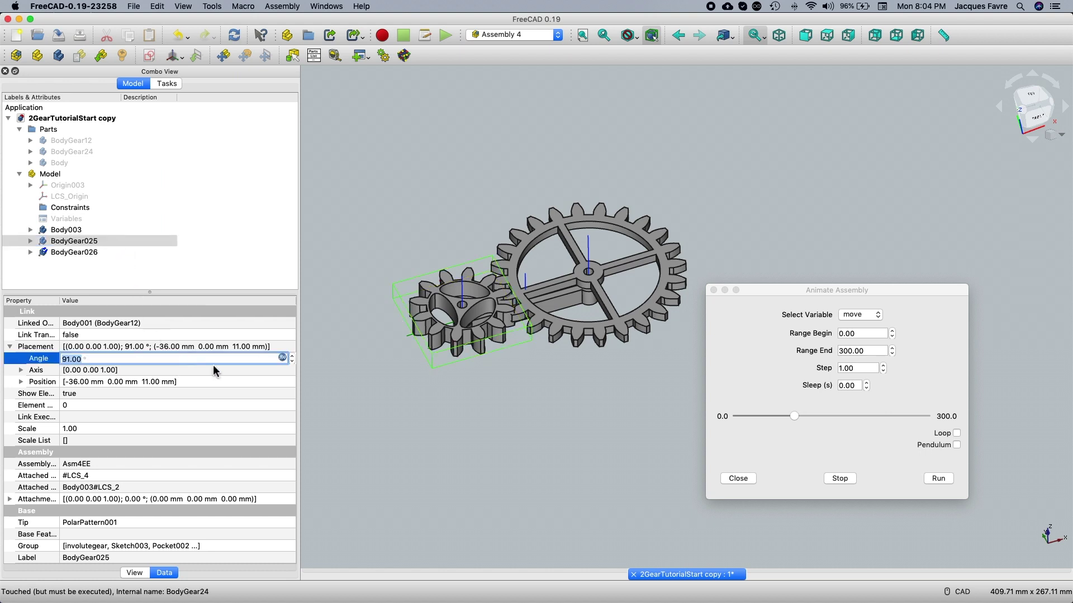
{"action": "left_click", "coordinate": [282, 358]}
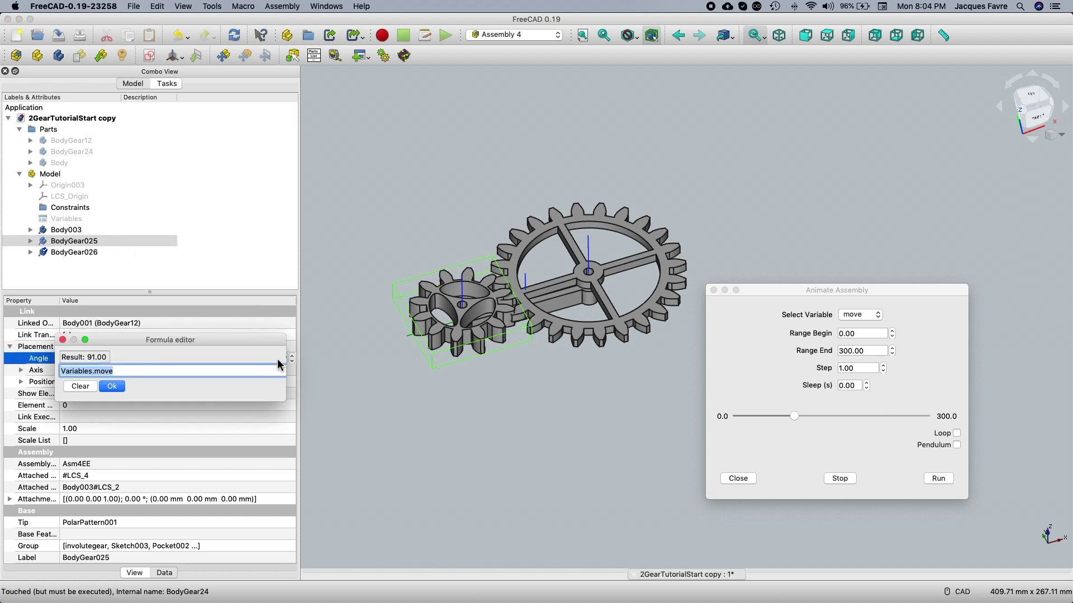
{"action": "left_click", "coordinate": [112, 386]}
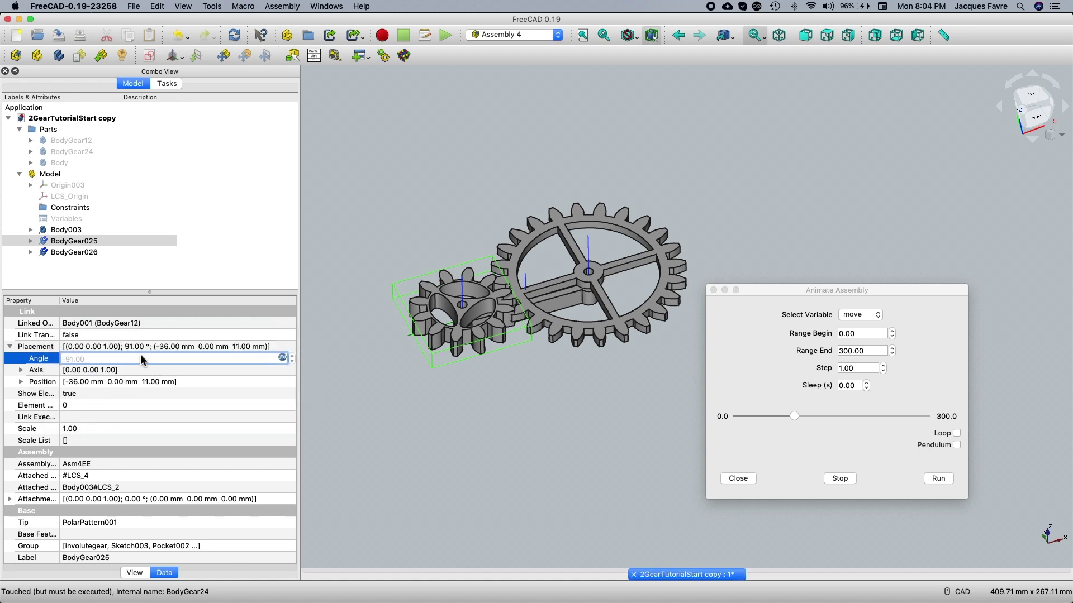
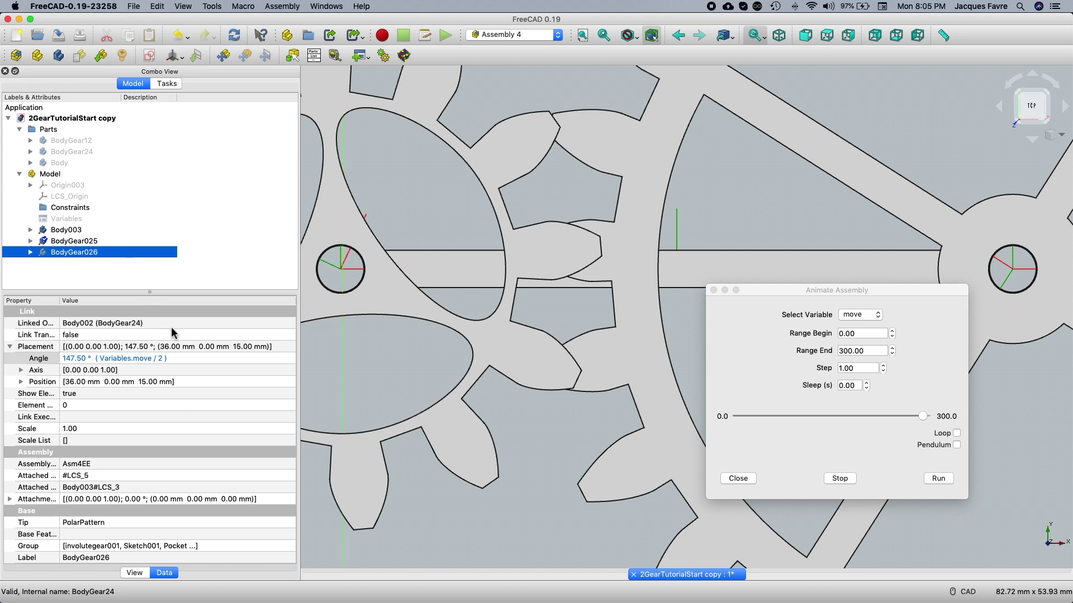
- Offset the large gear's teeth by setting BodyGear026's Placement angle expression to Variables.move / 2 + 10, and run the animation again
{"action": "double_click", "coordinate": [193, 364]}
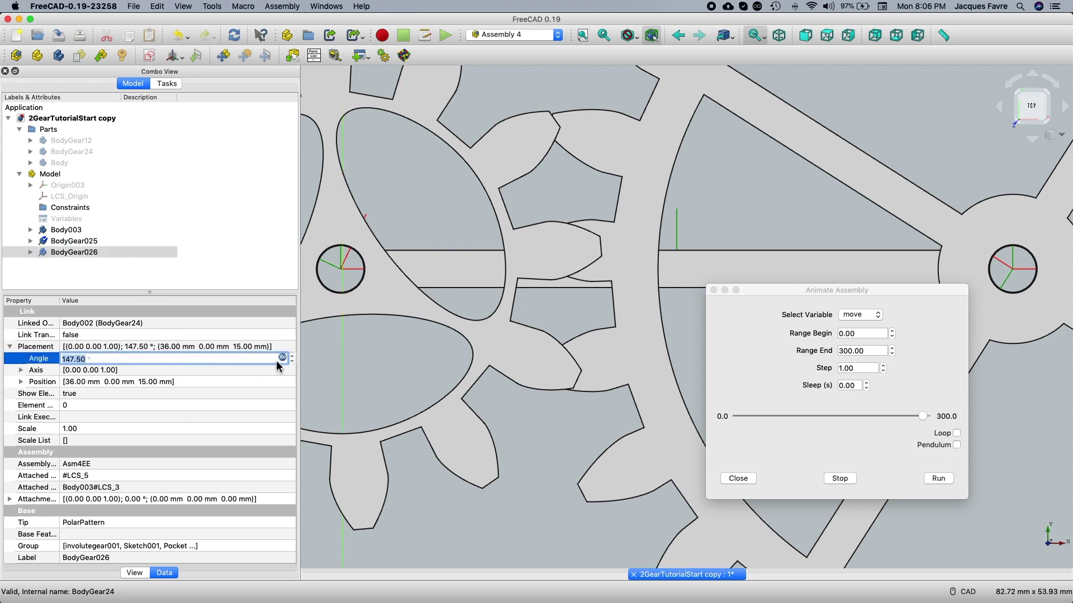
{"action": "left_click", "coordinate": [282, 358]}
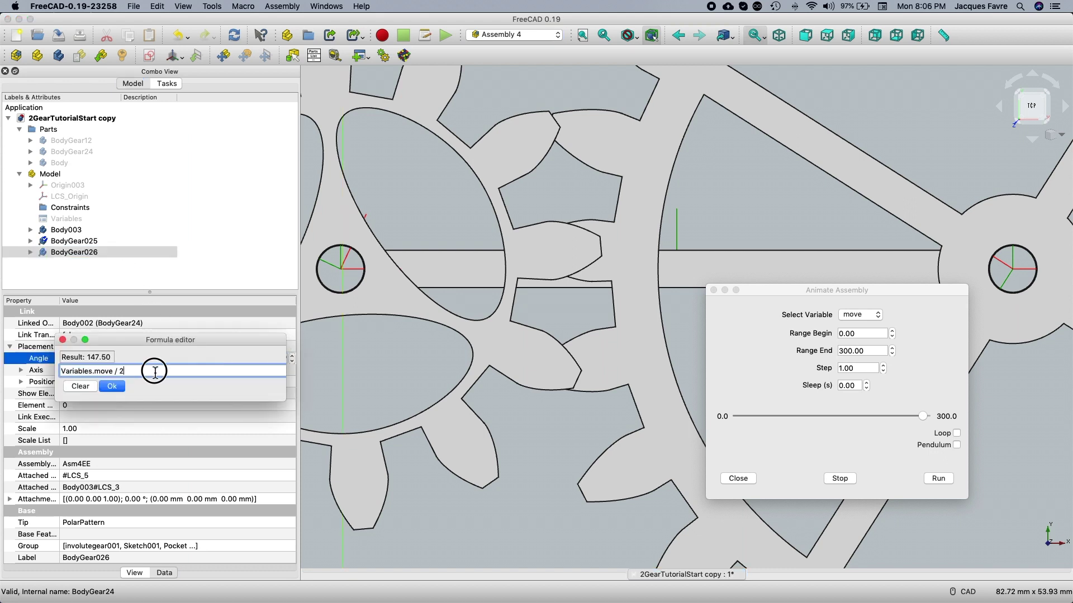
{"action": "type", "text": "+"}
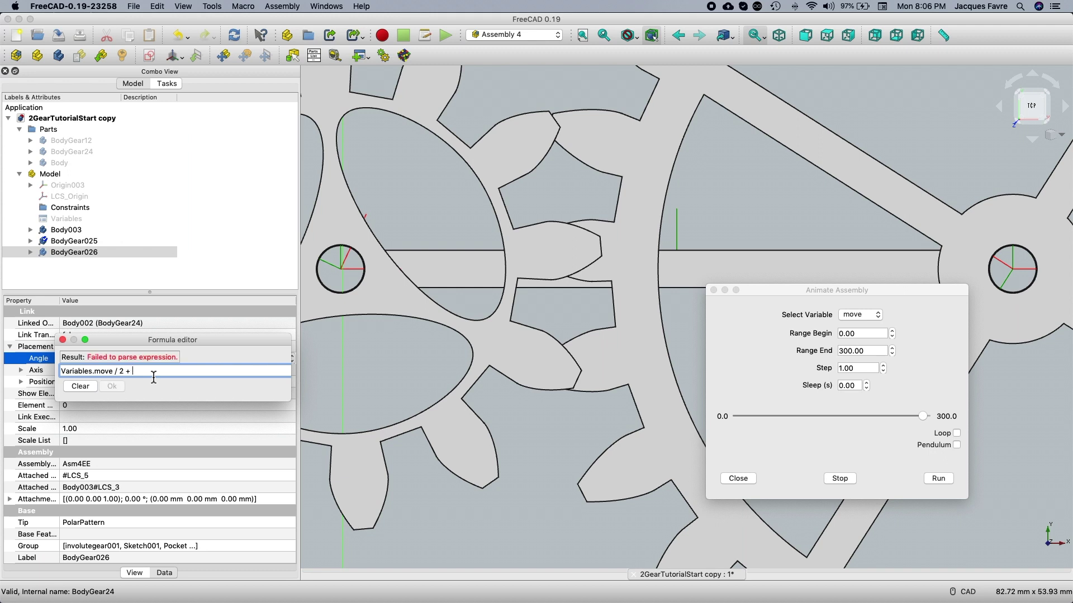
{"action": "type", "text": " 10"}
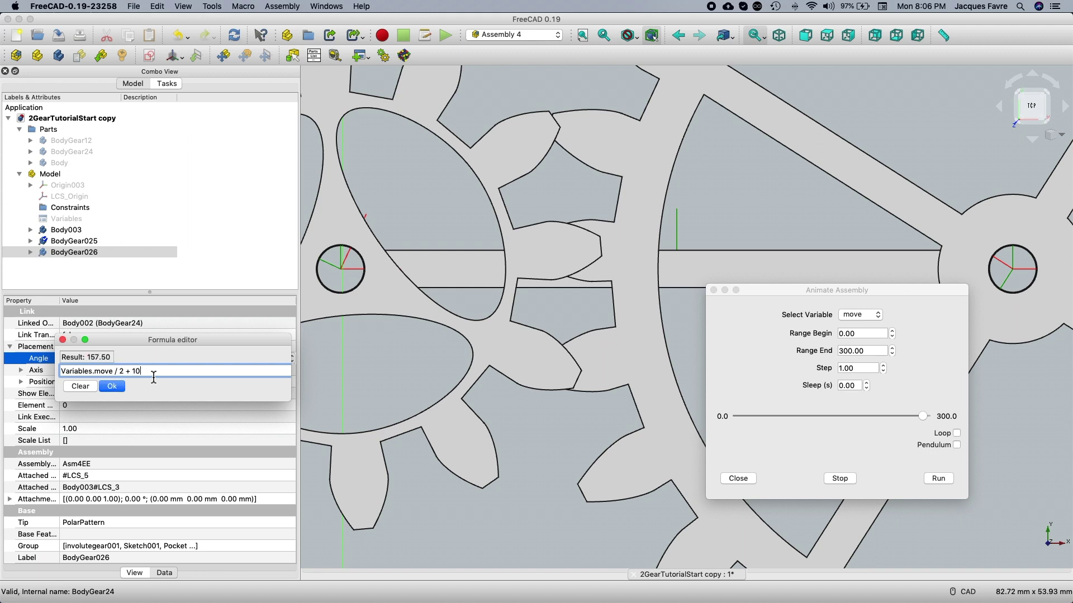
{"action": "left_click", "coordinate": [112, 386]}
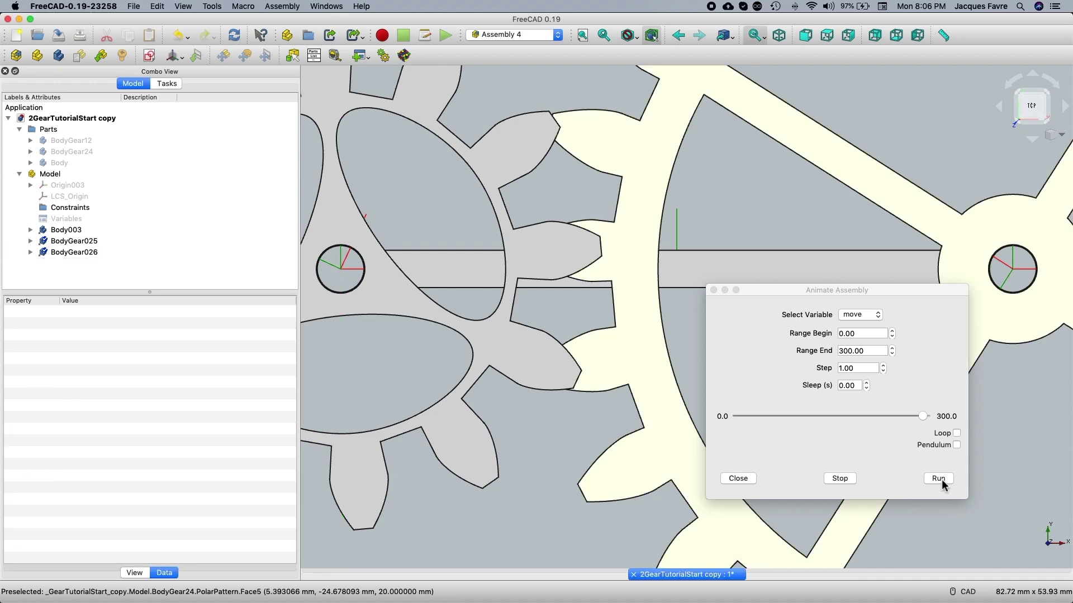
{"action": "left_click", "coordinate": [939, 479]}
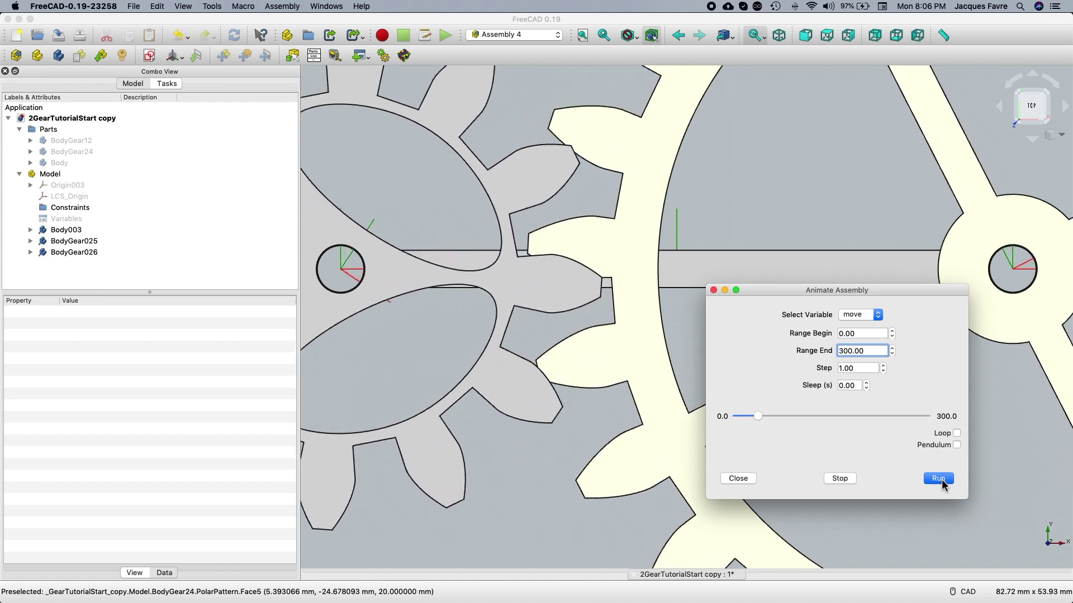
- Try the expression Variables.move / 2 + 15 for BodyGear026's Placement angle and test the gear mesh with a short animation run
{"action": "left_click", "coordinate": [841, 481]}
{"action": "left_click", "coordinate": [140, 253]}
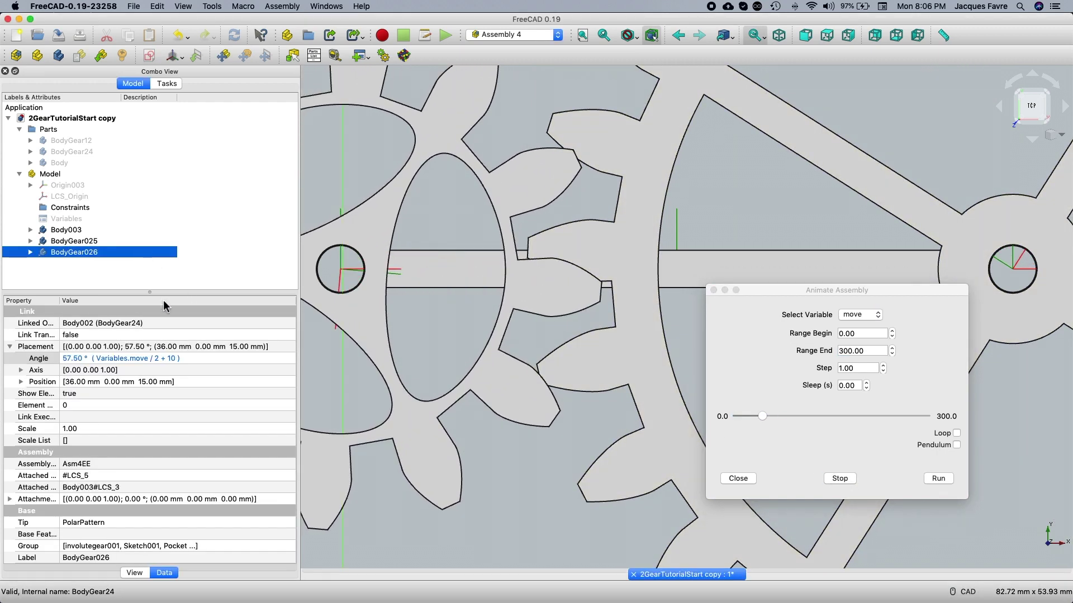
{"action": "left_click", "coordinate": [213, 361]}
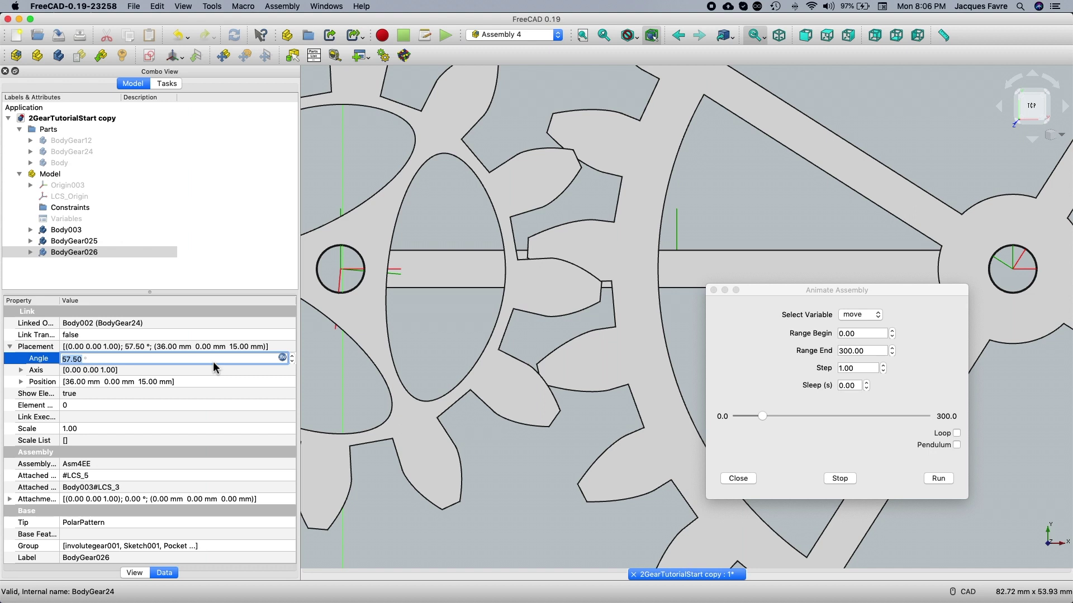
{"action": "left_click", "coordinate": [284, 359]}
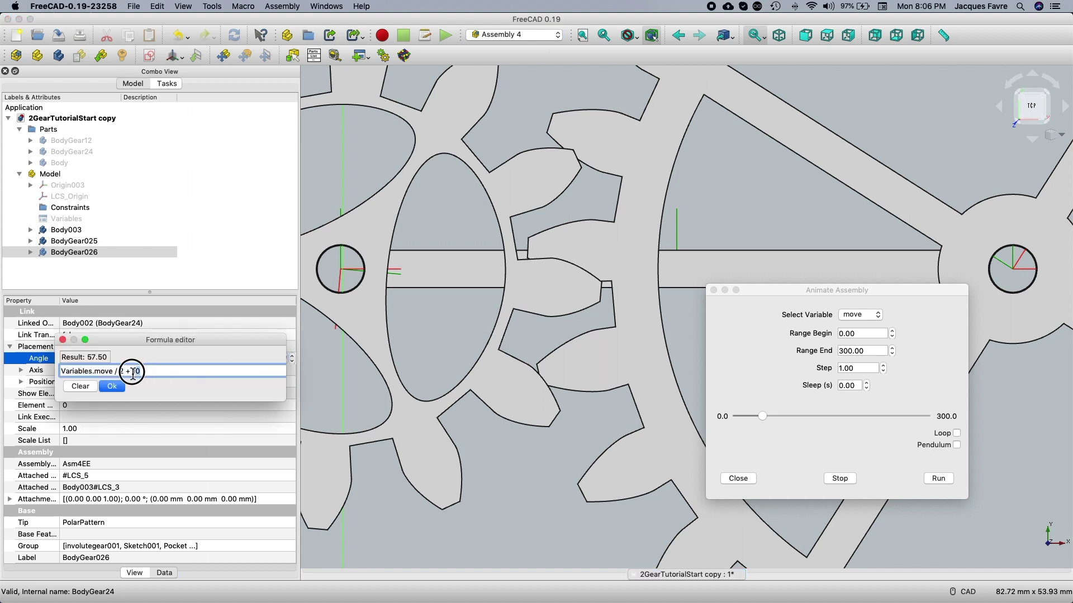
{"action": "type", "text": "15"}
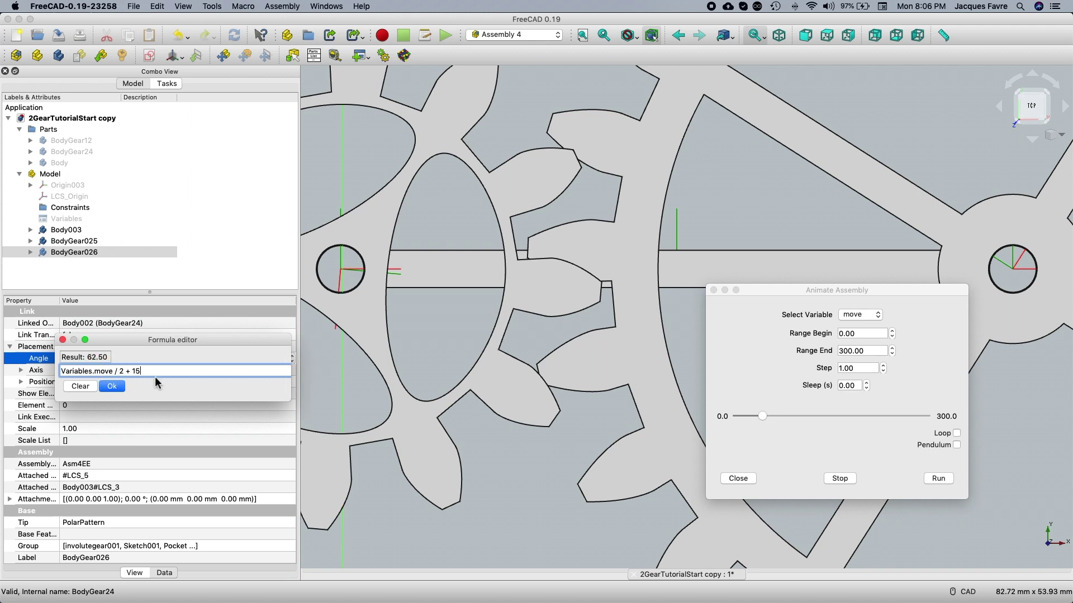
{"action": "left_click", "coordinate": [111, 386]}
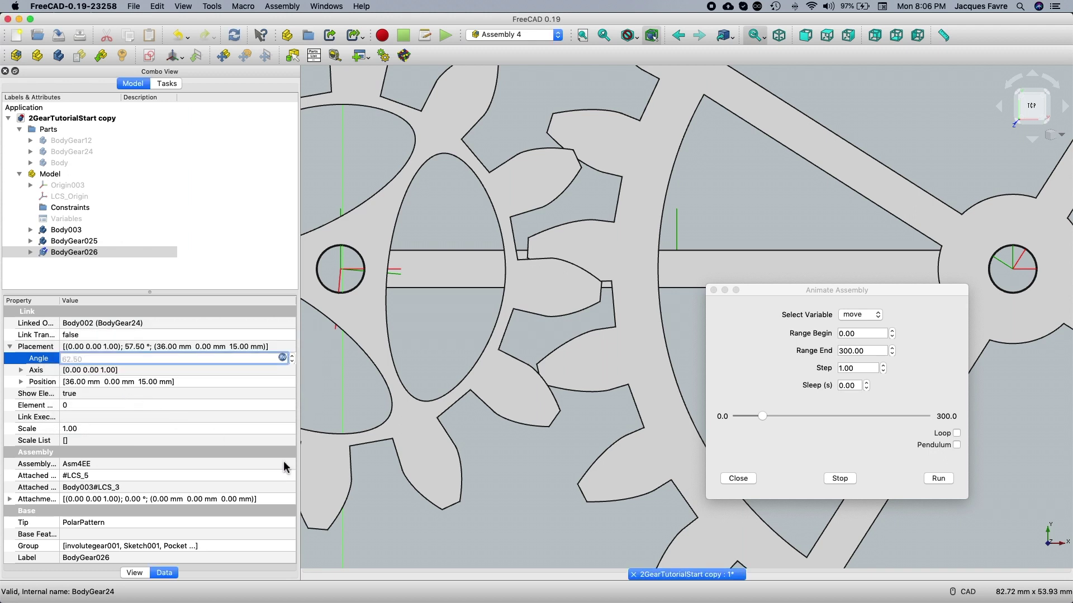
{"action": "left_click", "coordinate": [452, 532]}
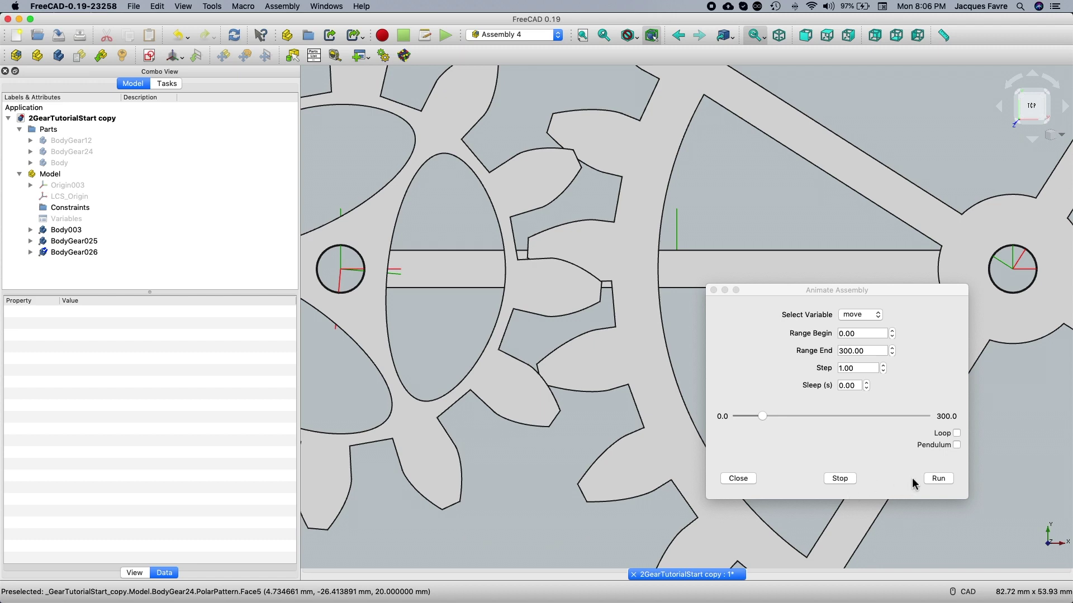
{"action": "left_click", "coordinate": [934, 477]}
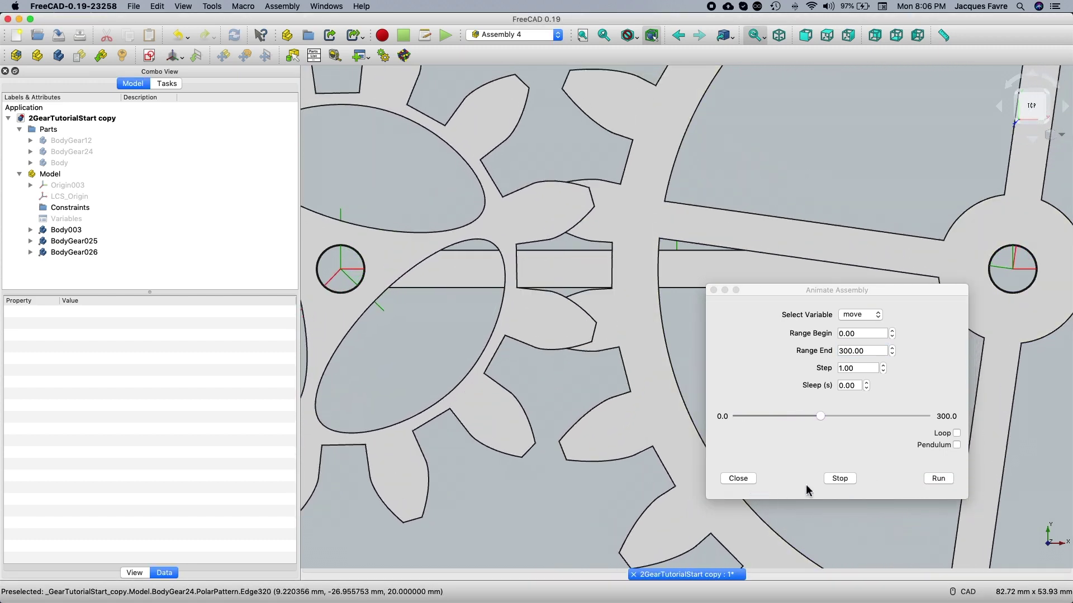
{"action": "left_click", "coordinate": [837, 482]}
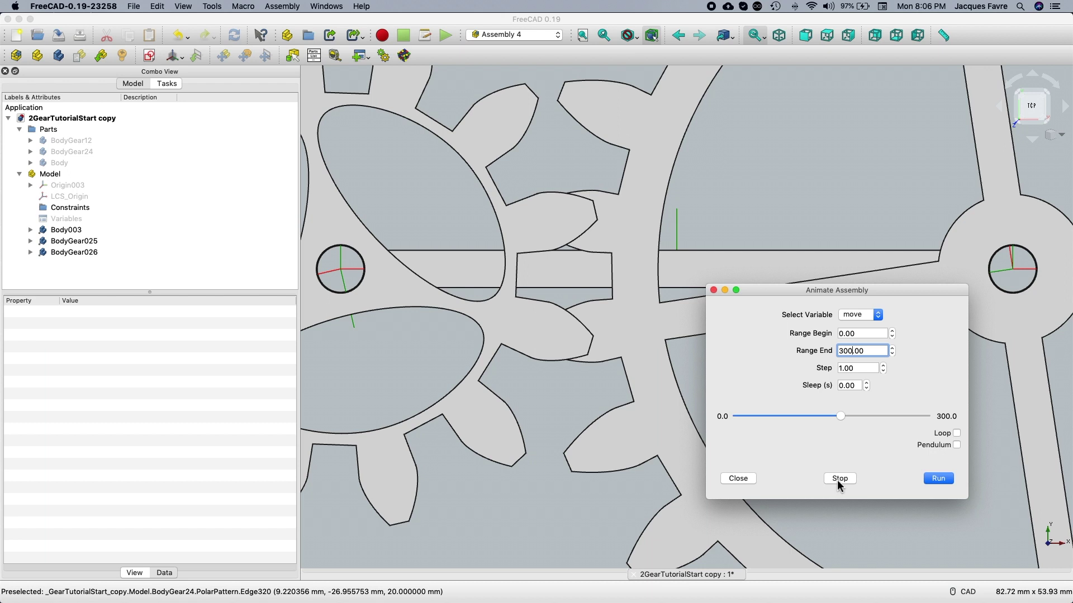
- Set the Placement angle expression of BodyGear026 to Variables.move / 2 + 7.5
{"action": "left_click", "coordinate": [159, 253]}
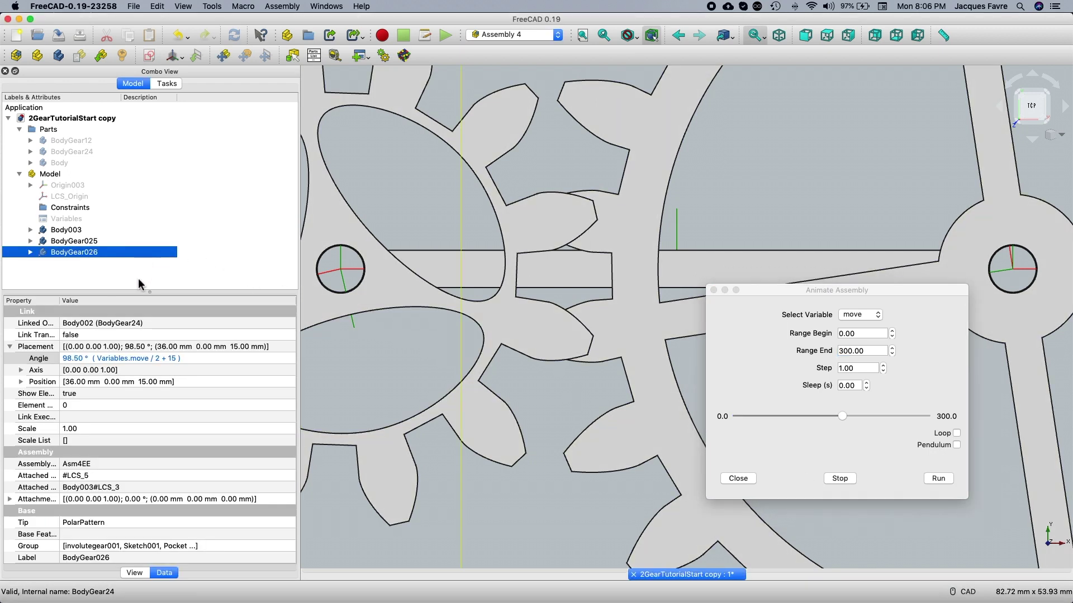
{"action": "left_click", "coordinate": [206, 358]}
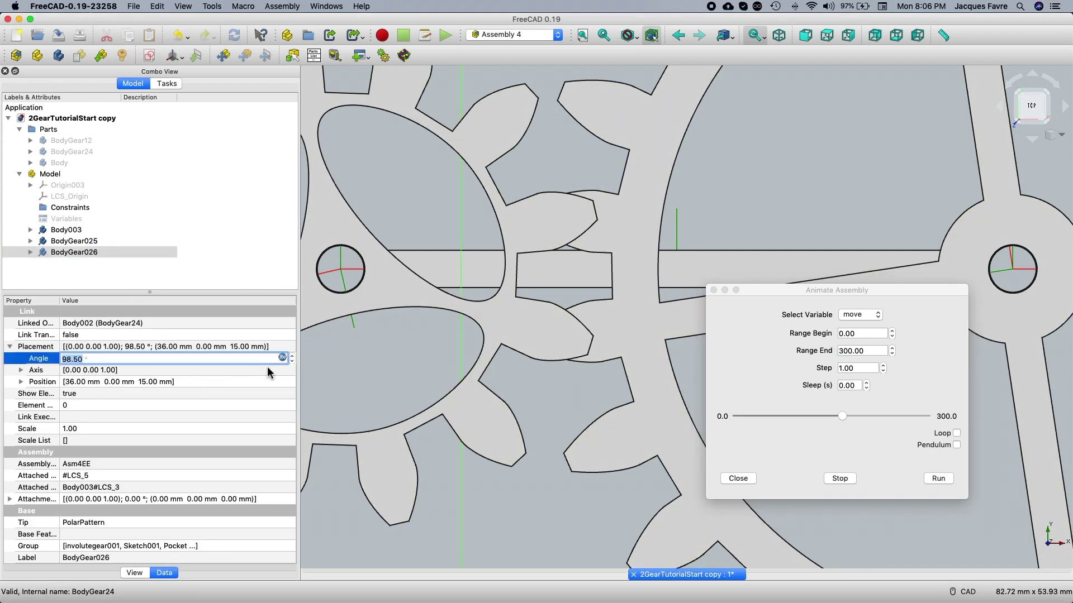
{"action": "left_click", "coordinate": [283, 358]}
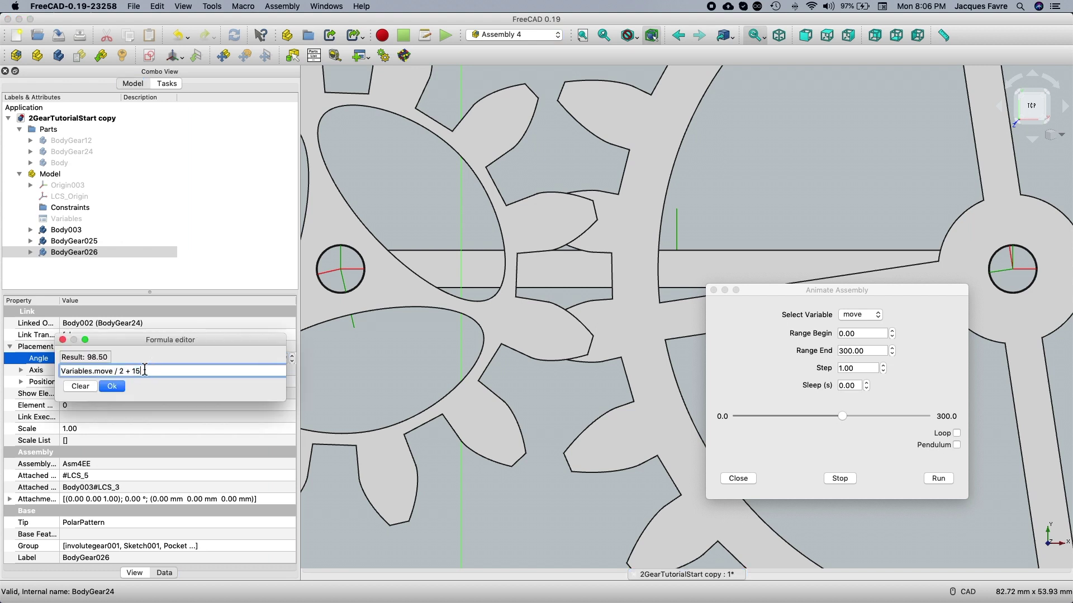
{"action": "key", "text": "BackSpace"}
{"action": "key", "text": "BackSpace"}
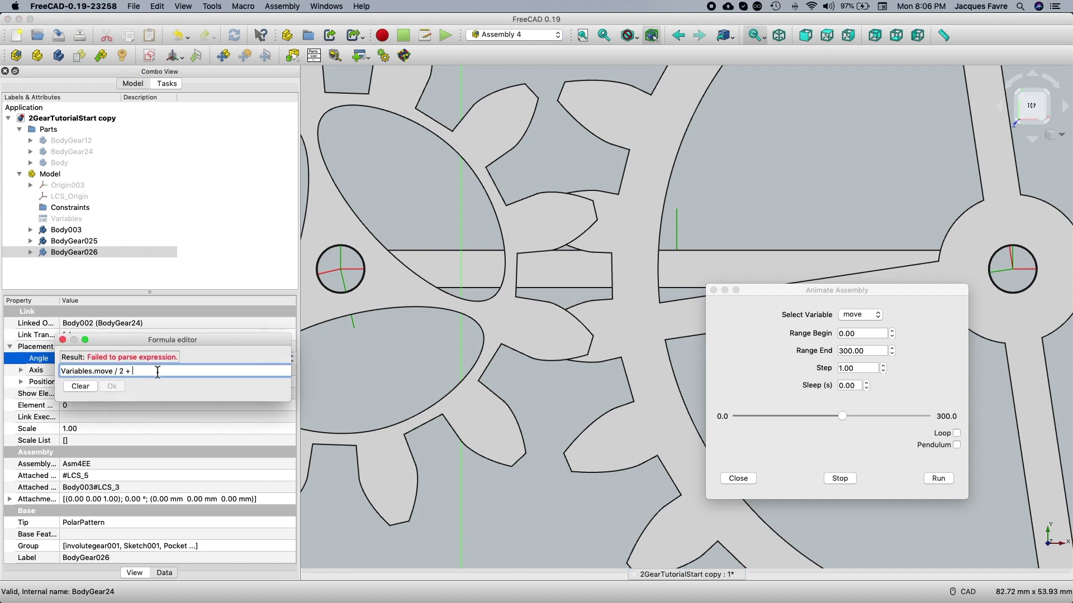
{"action": "type", "text": "7.5"}
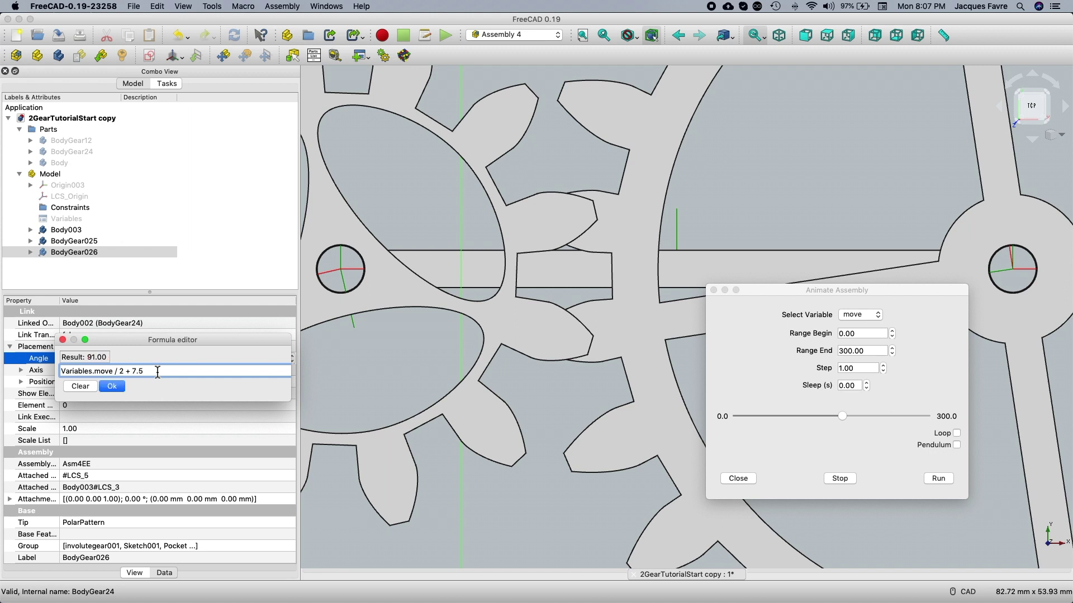
{"action": "left_click", "coordinate": [112, 386]}
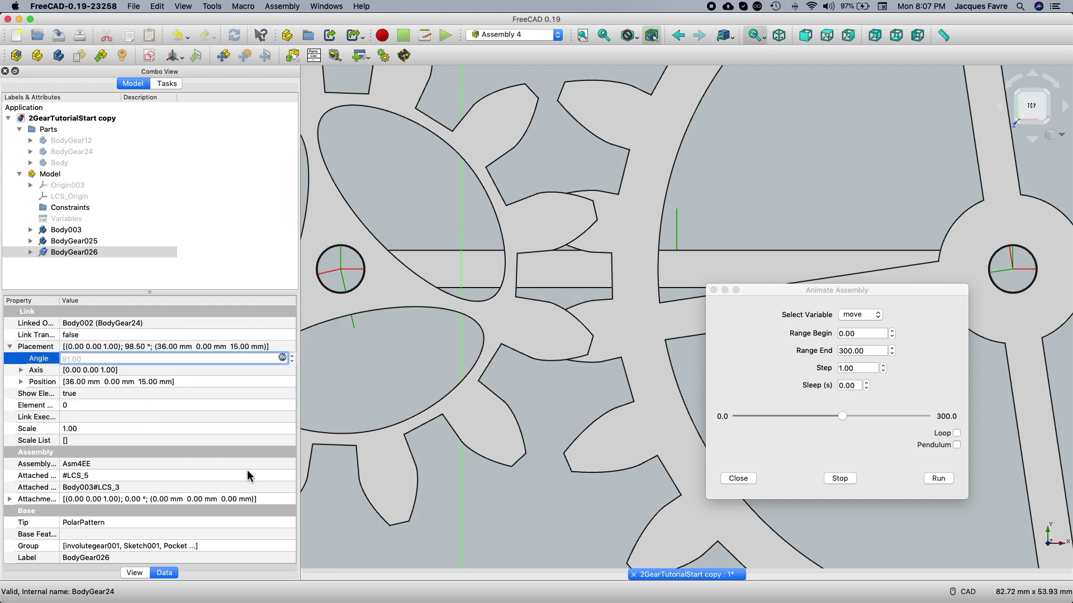
{"action": "left_click", "coordinate": [467, 568]}
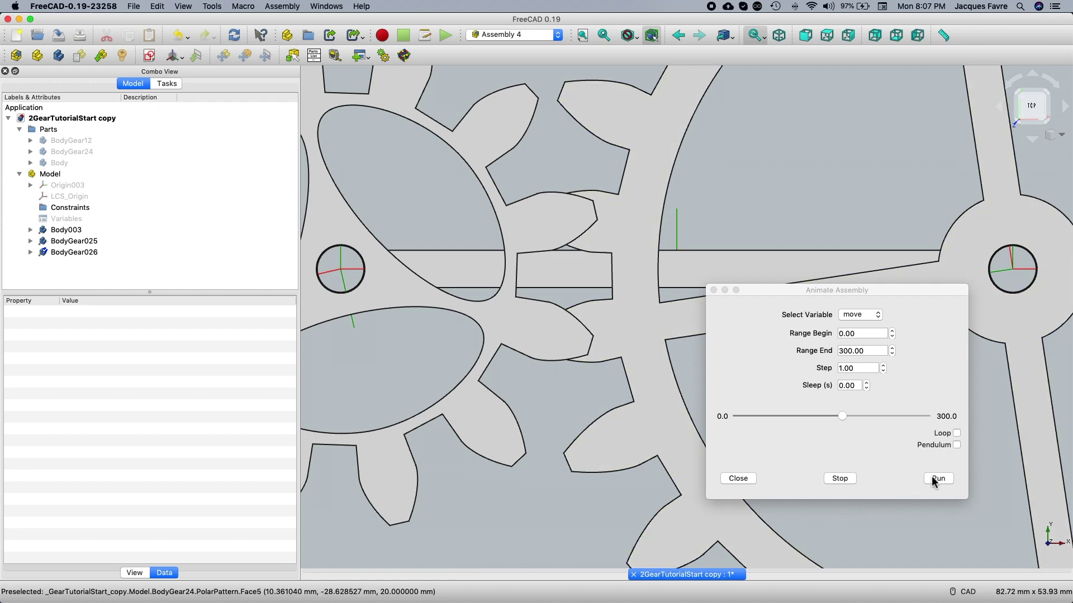
- Animate the gears to check the meshing, then rerun the animation with the step reduced to .1
{"action": "left_click", "coordinate": [938, 478]}
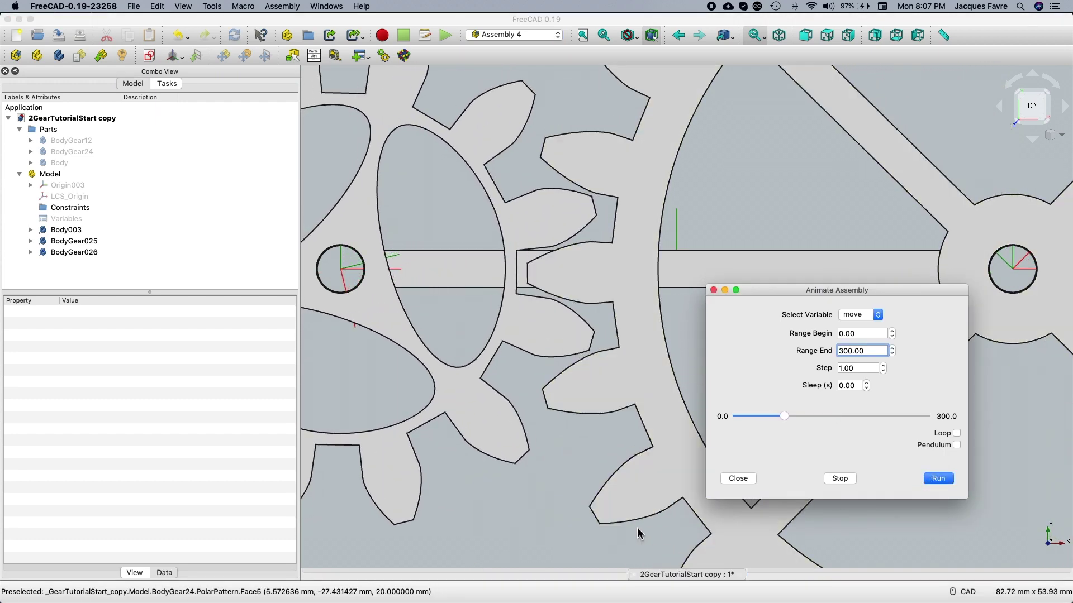
{"action": "left_click", "coordinate": [841, 478]}
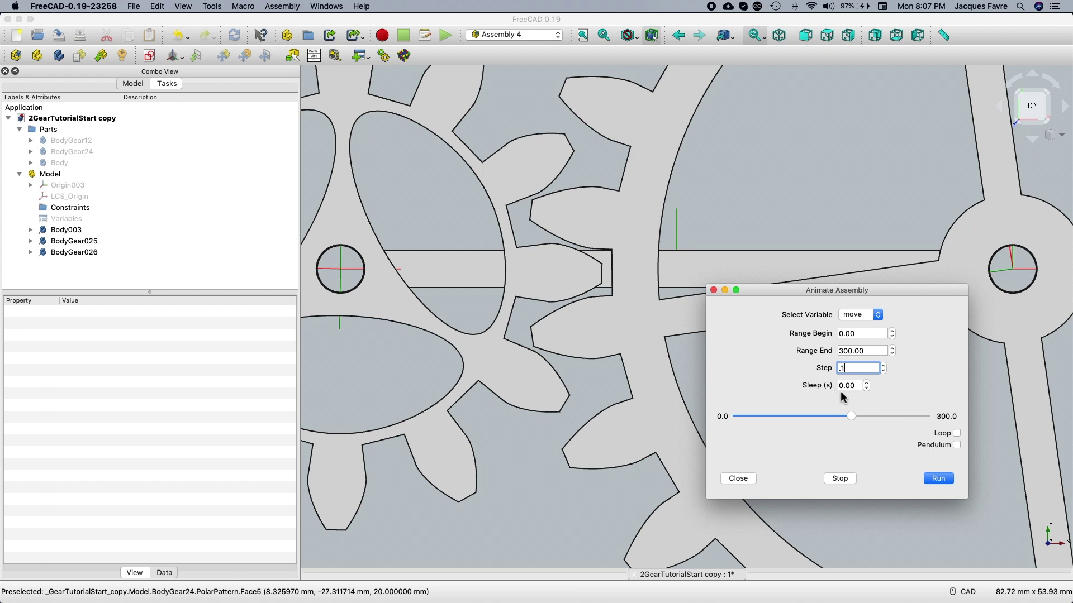
{"action": "left_click", "coordinate": [938, 480]}
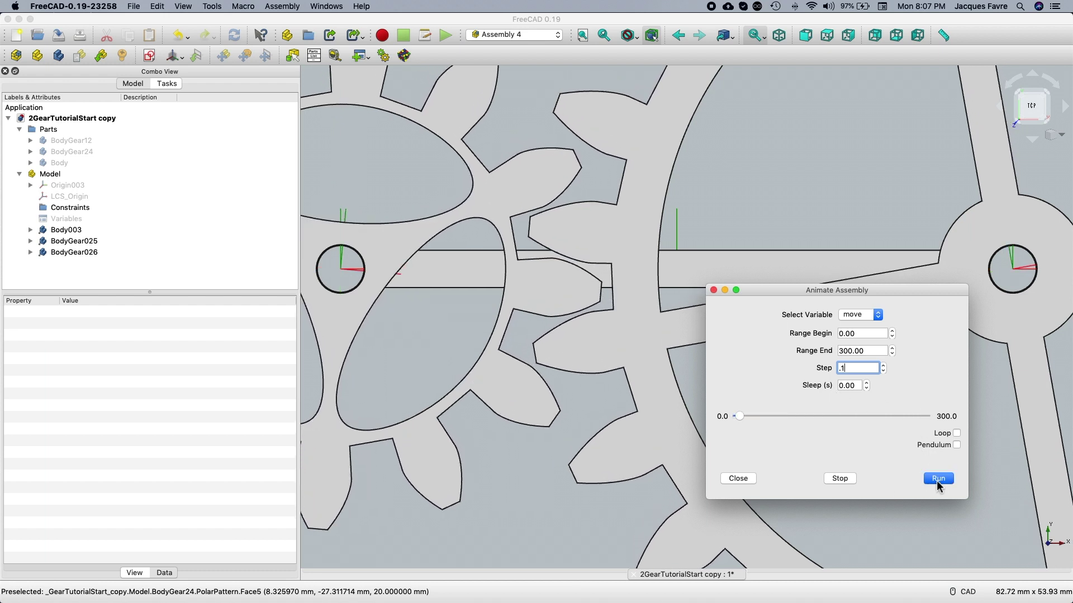